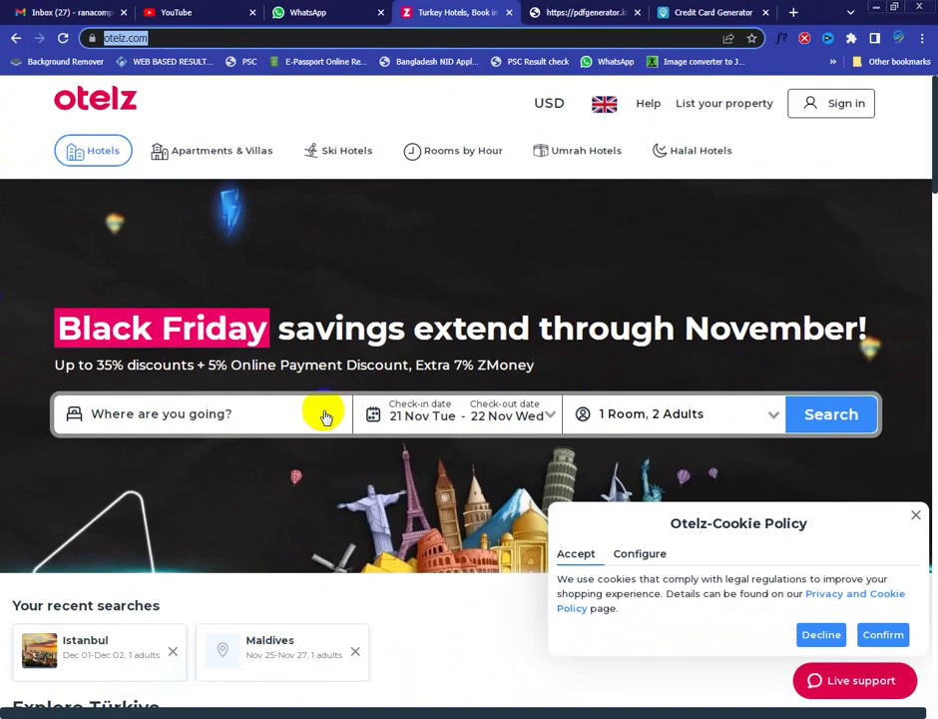
Enter LONDON as the destination, choose Greater London, and set the stay from 5 December to 6 December 2023
click(240, 413)
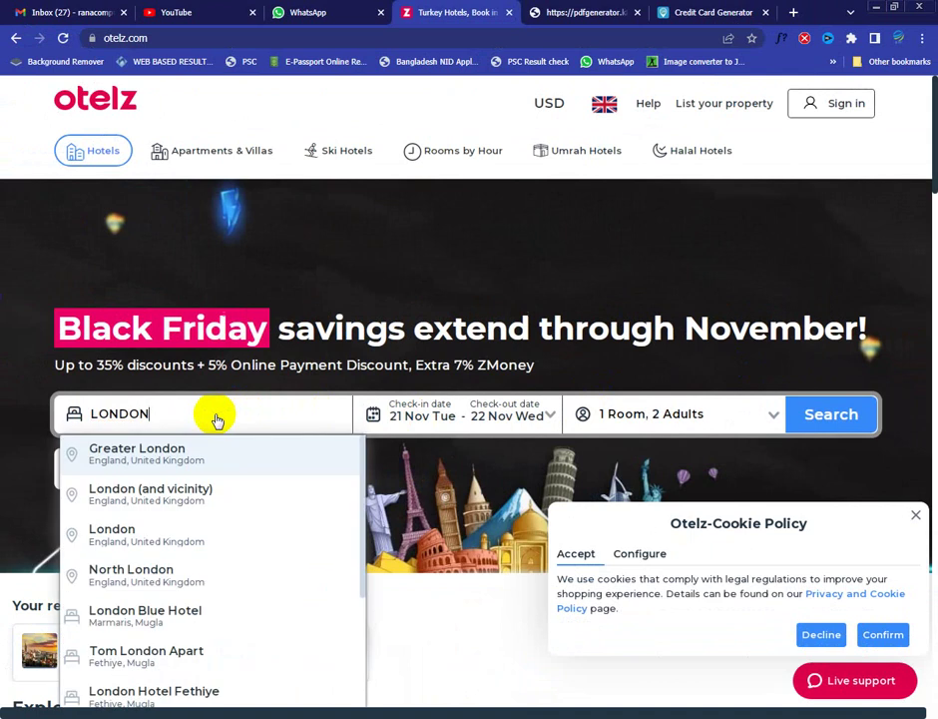
click(178, 455)
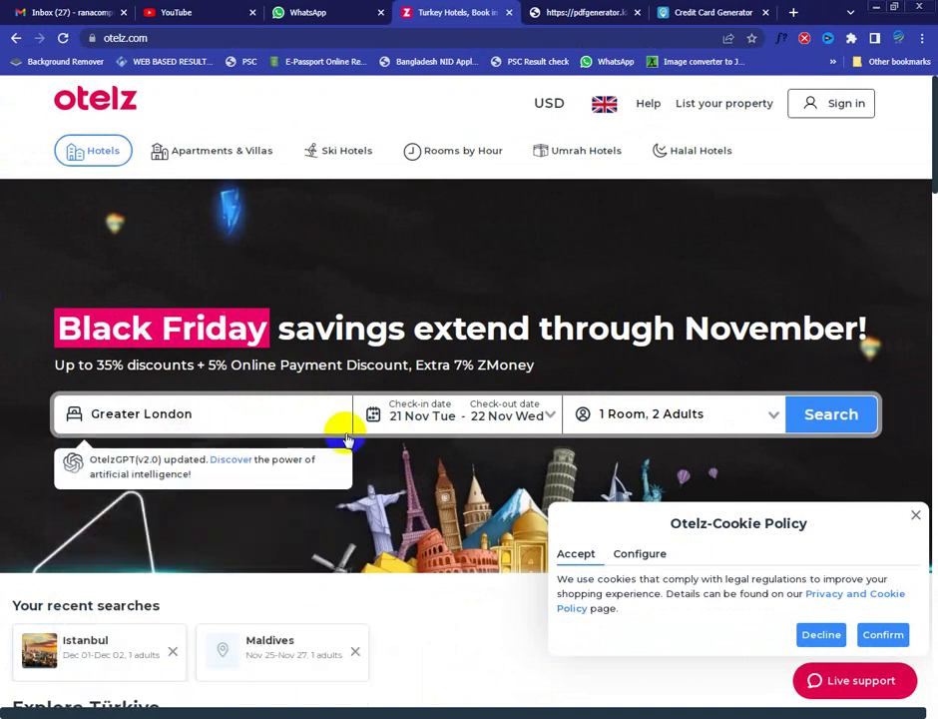
click(431, 420)
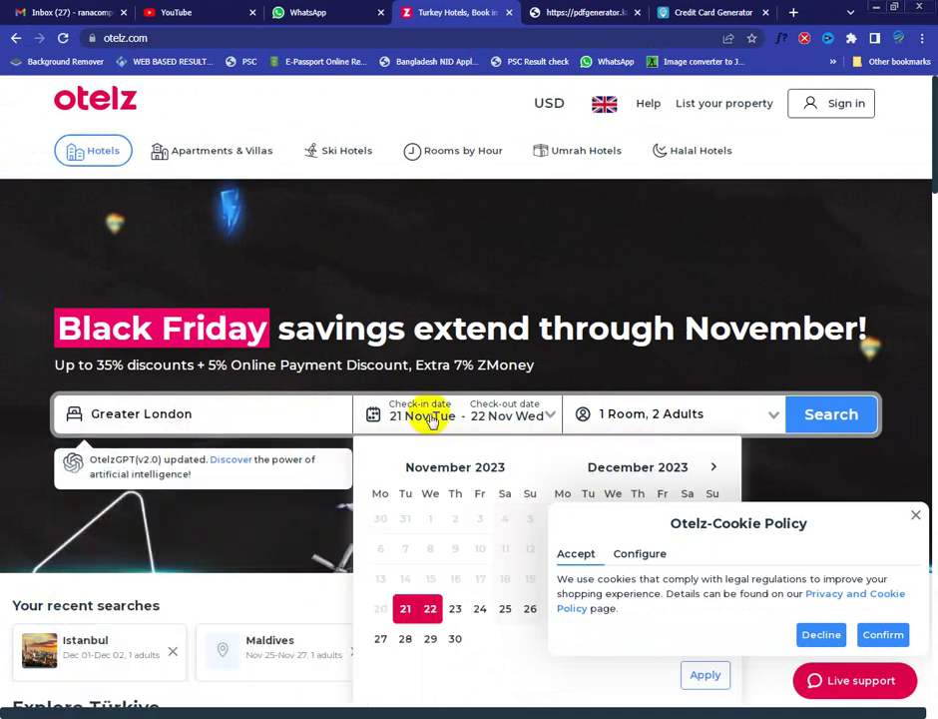
scroll(432, 420, down, 3)
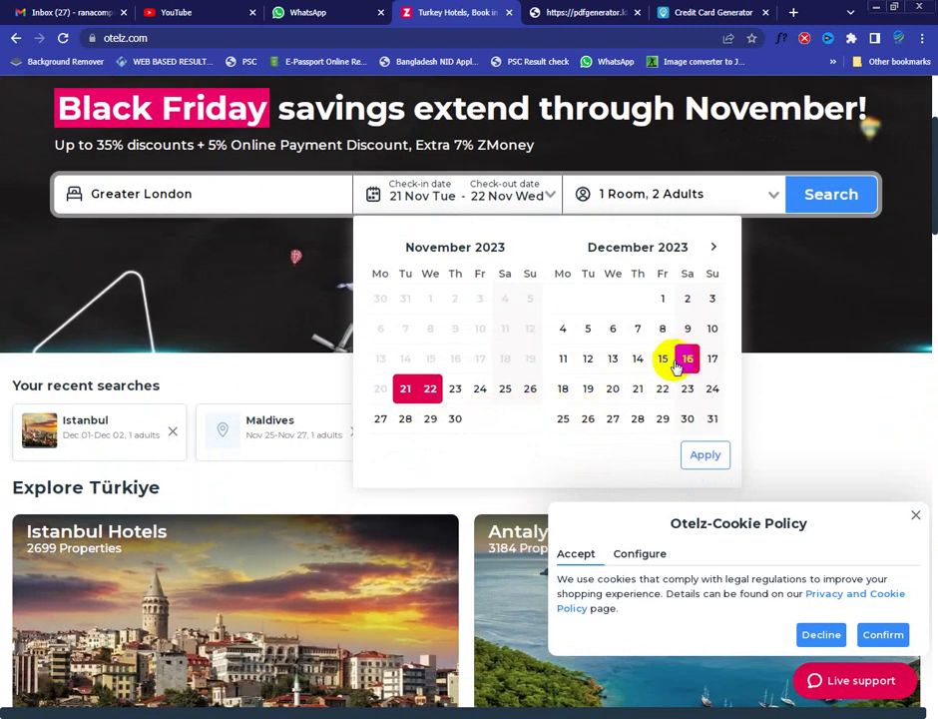
click(589, 332)
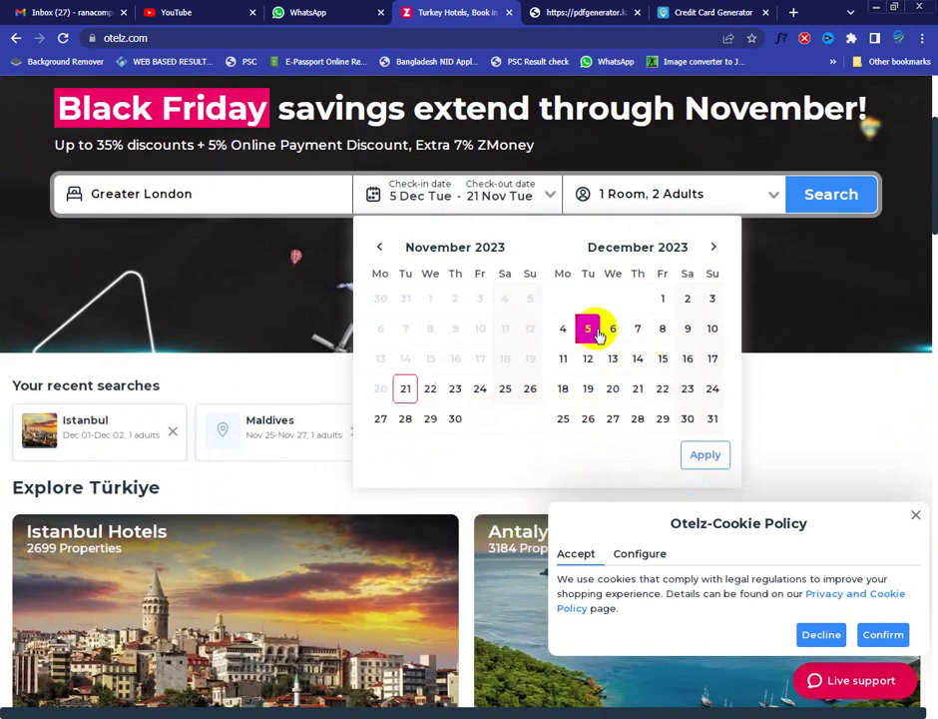
click(614, 331)
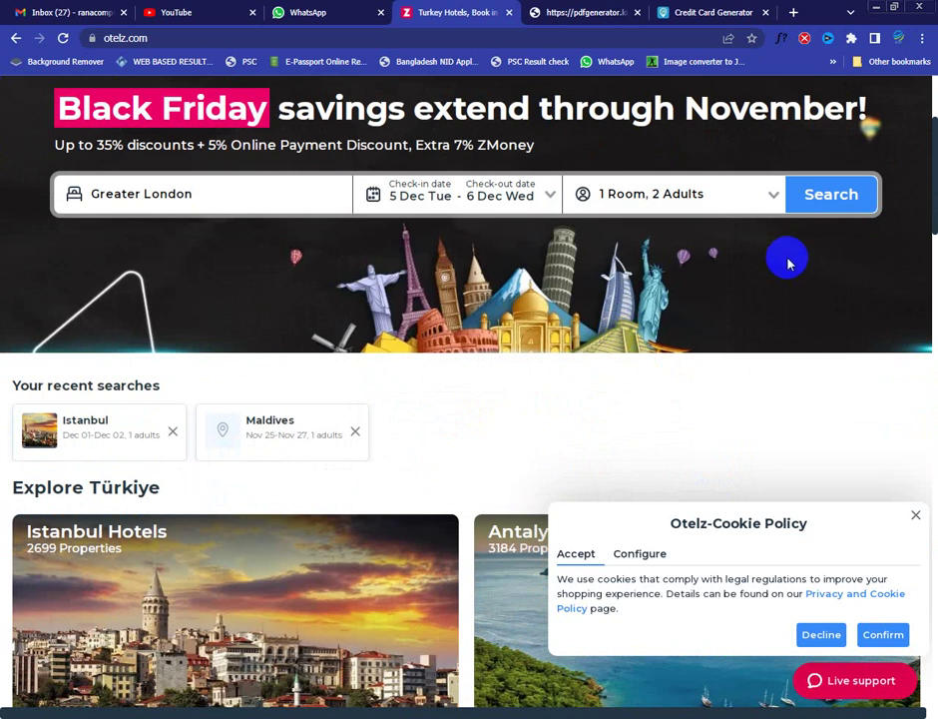
Set the occupancy to 1 room with 1 adult and run the hotel search
click(774, 195)
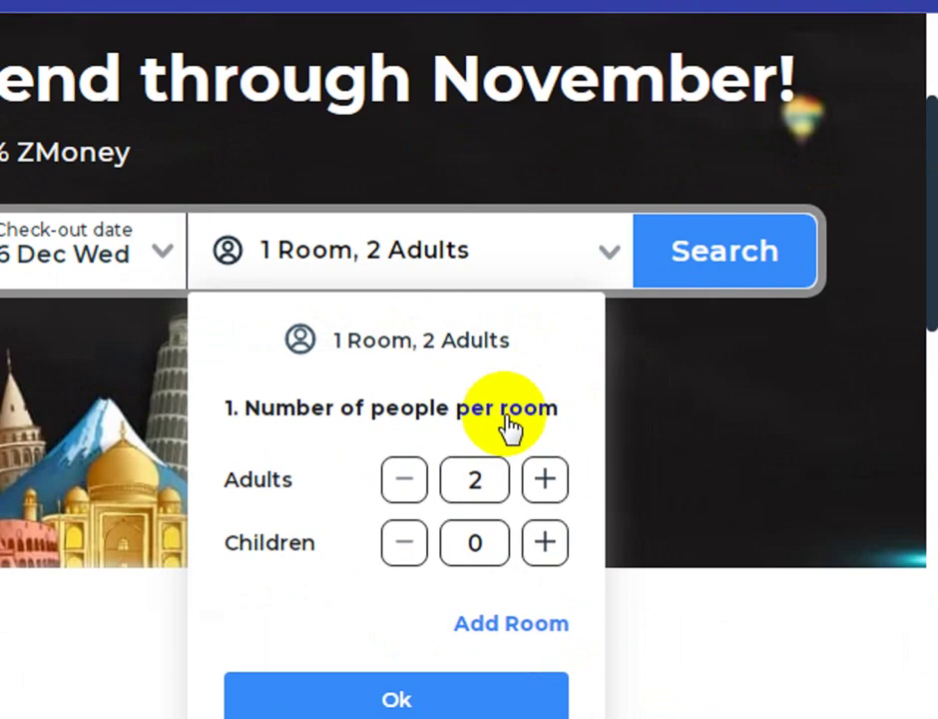
click(407, 480)
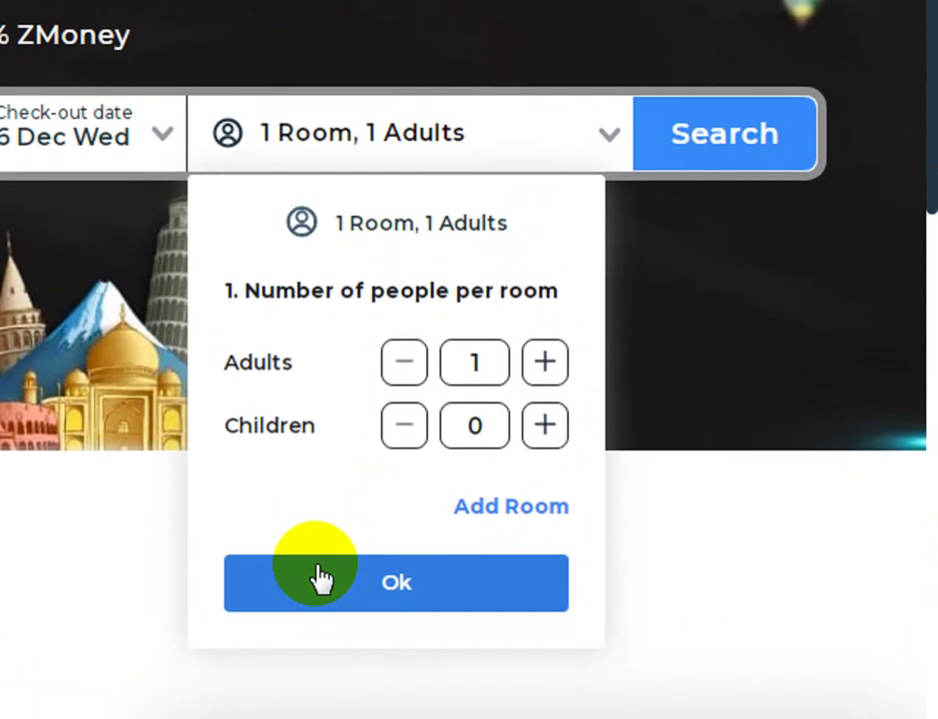
click(318, 697)
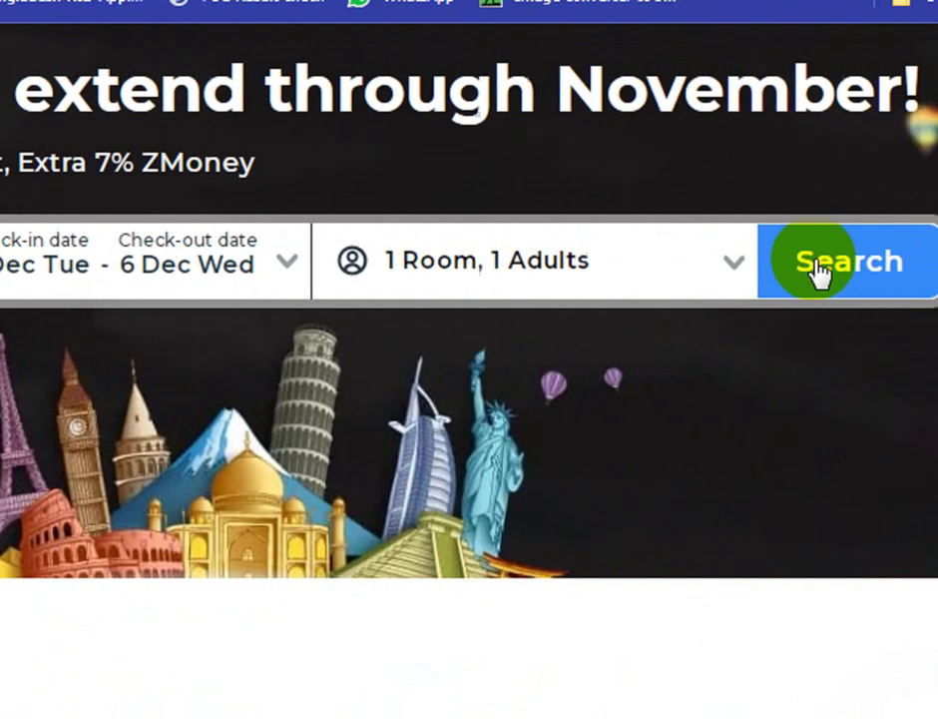
click(713, 272)
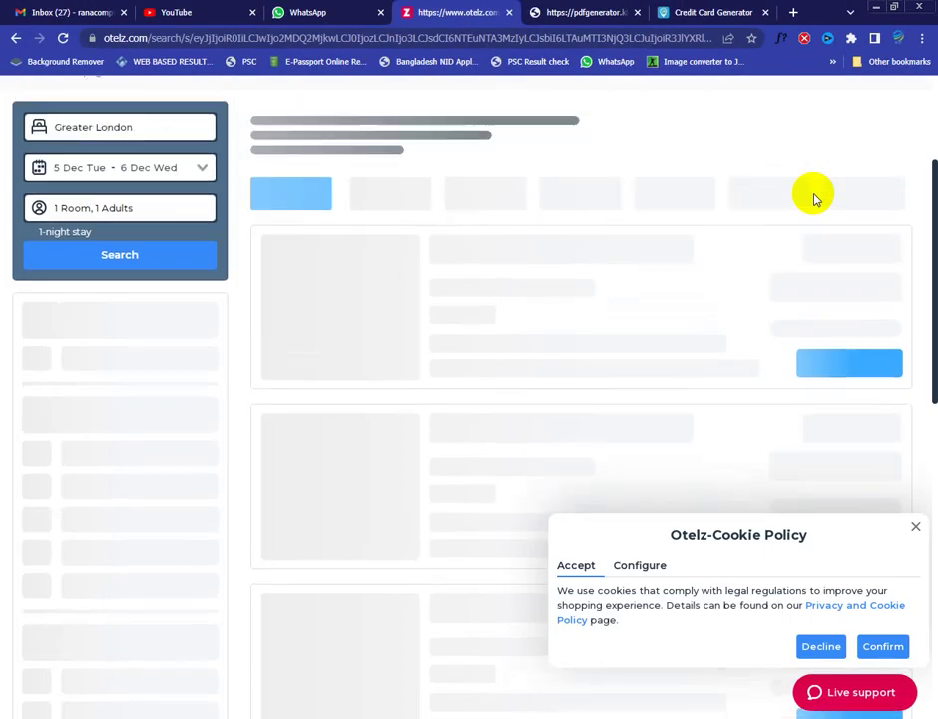
Dismiss the cookie policy notice and filter the results by the Book now, pay later payment method
click(916, 529)
scroll(801, 400, down, 2)
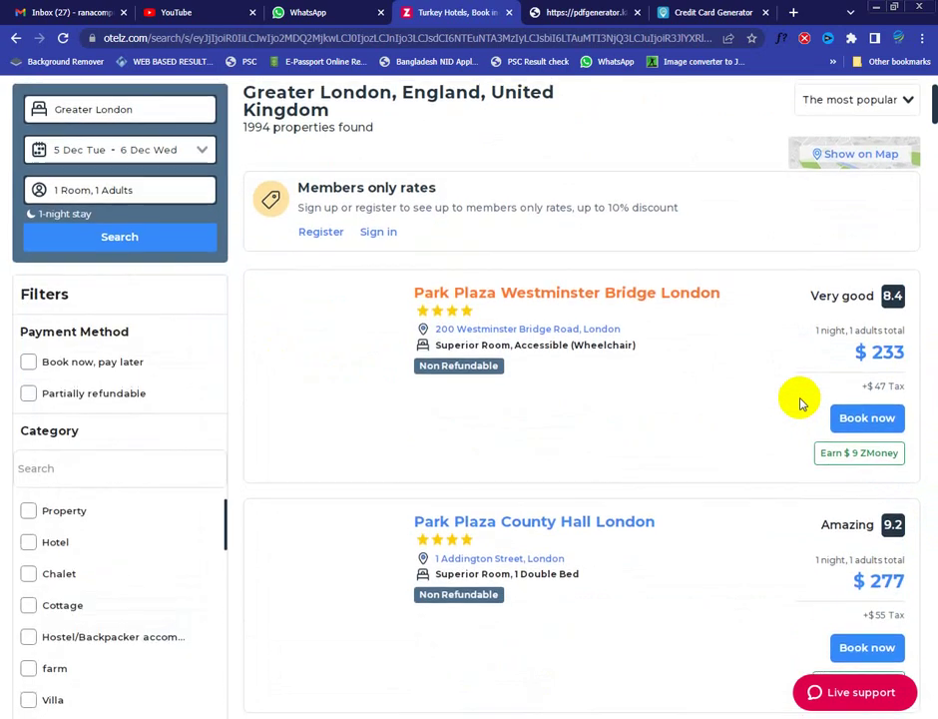
scroll(15, 419, down, 2)
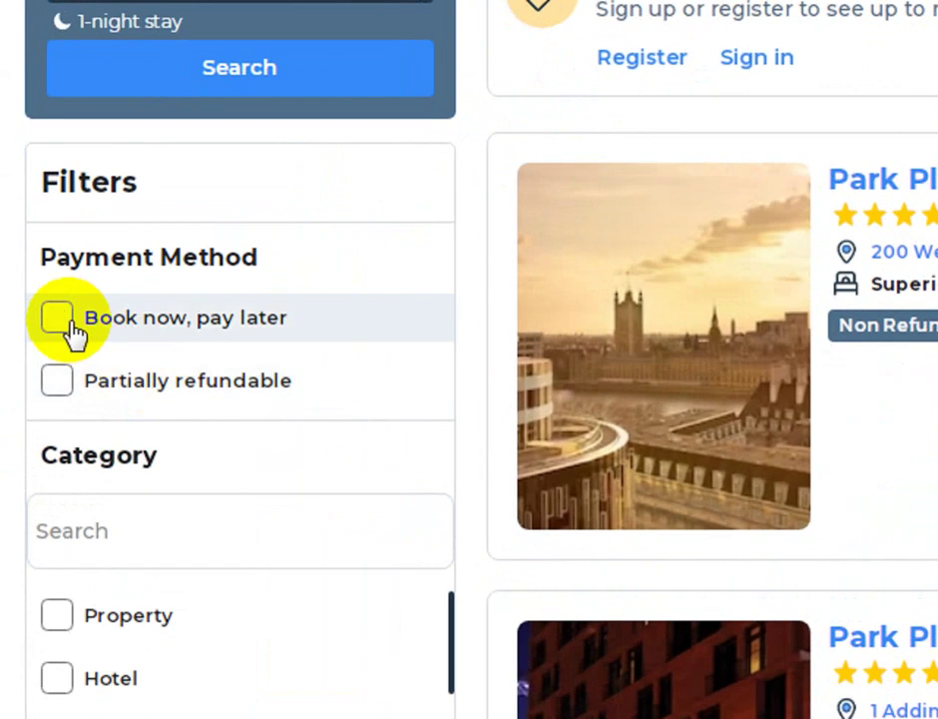
click(60, 319)
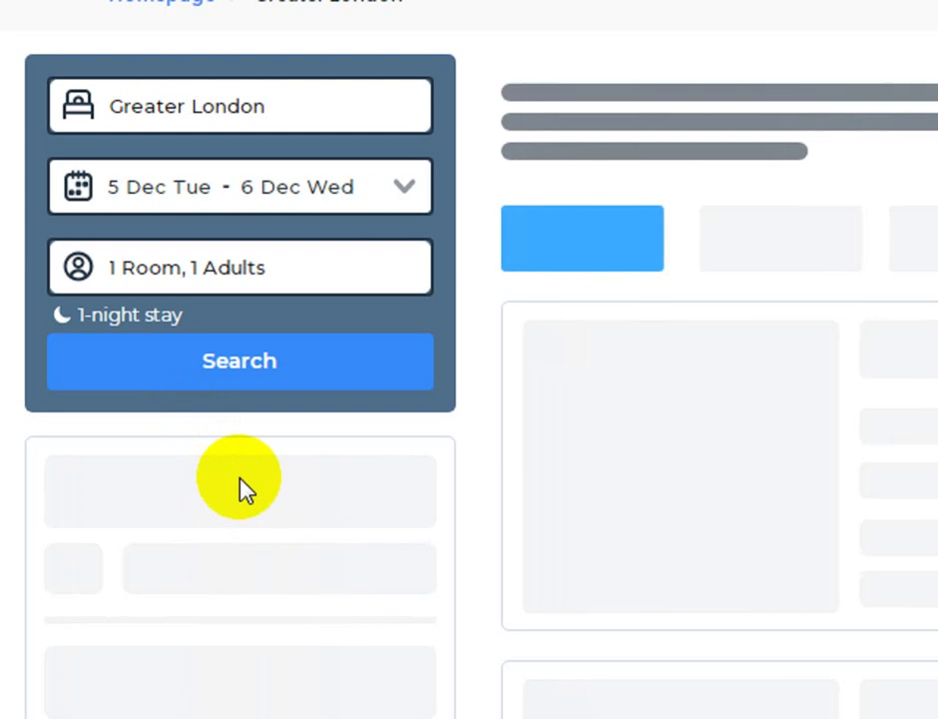
scroll(244, 489, down, 4)
scroll(244, 482, up, 1)
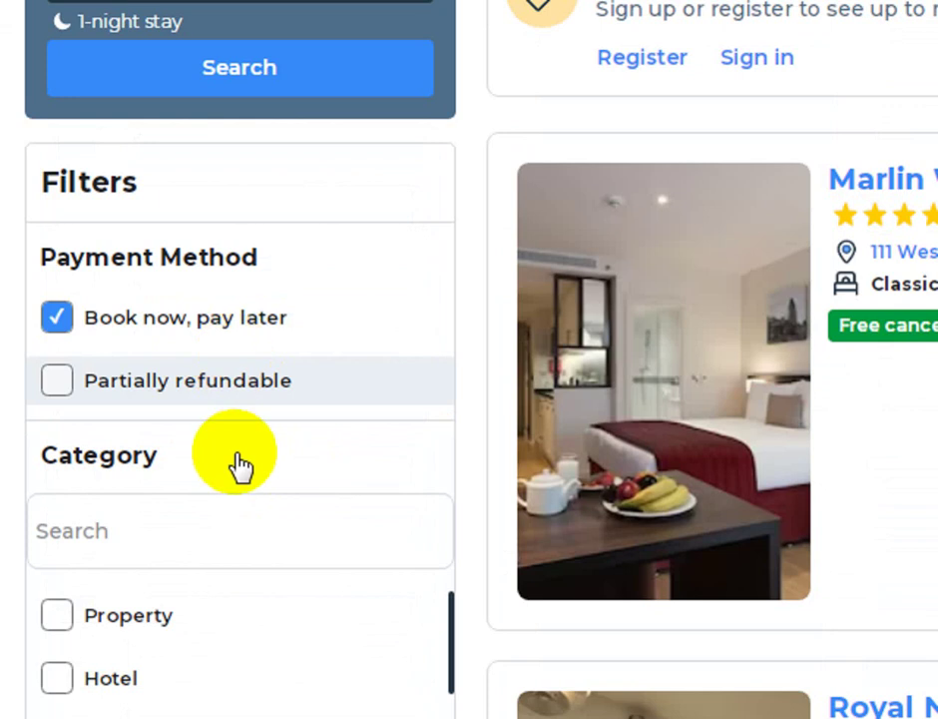
Filter the results by the first Free Wi-Fi (limited) time option among the facilities
scroll(239, 459, down, 6)
scroll(240, 458, down, 3)
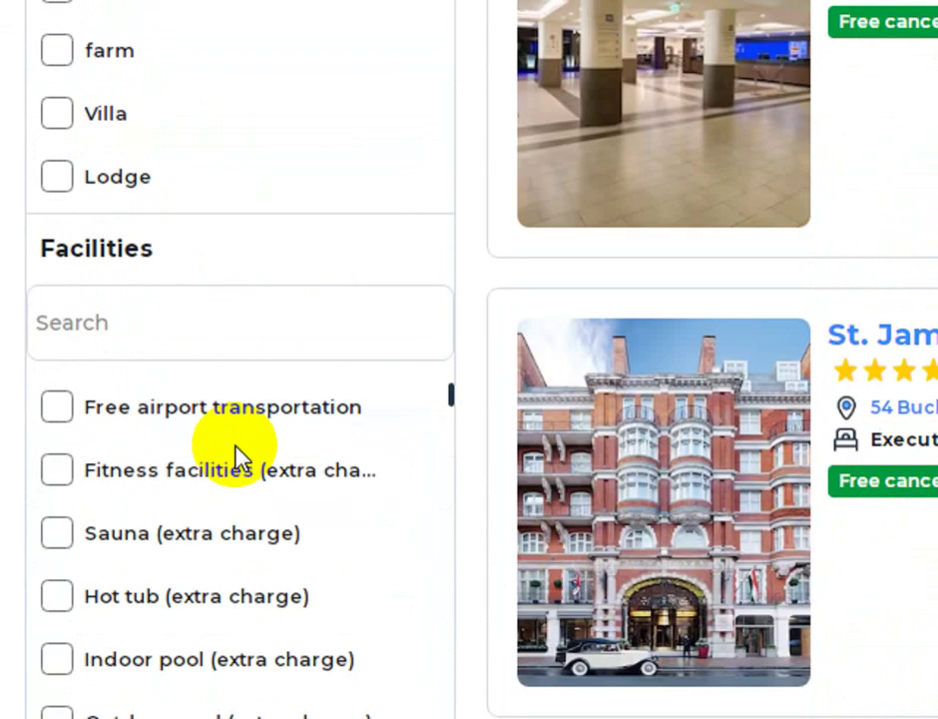
click(56, 410)
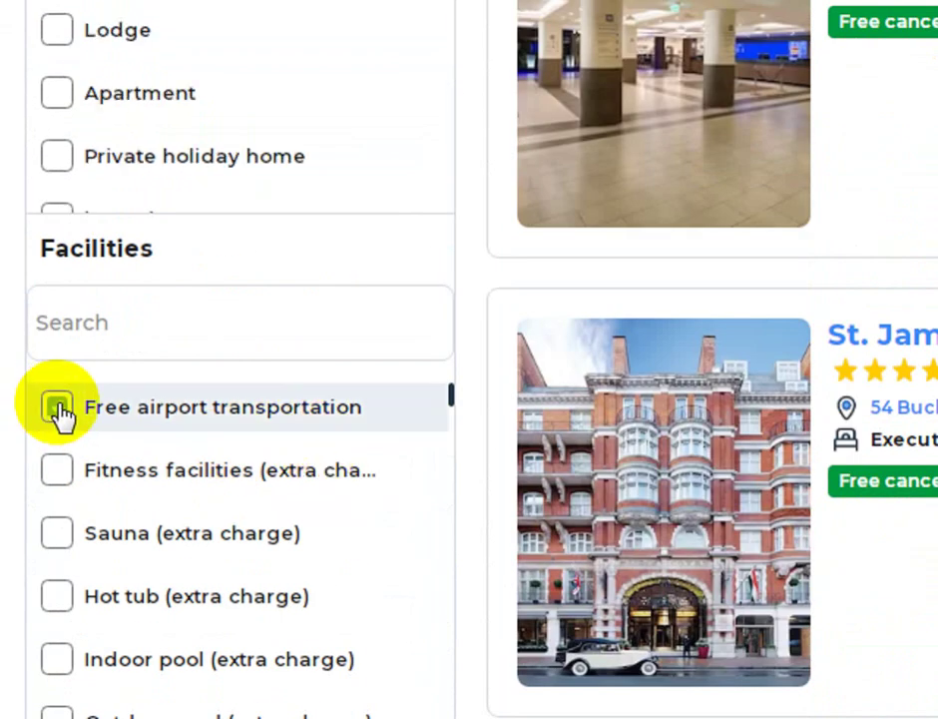
scroll(109, 586, down, 2)
scroll(332, 544, down, 1)
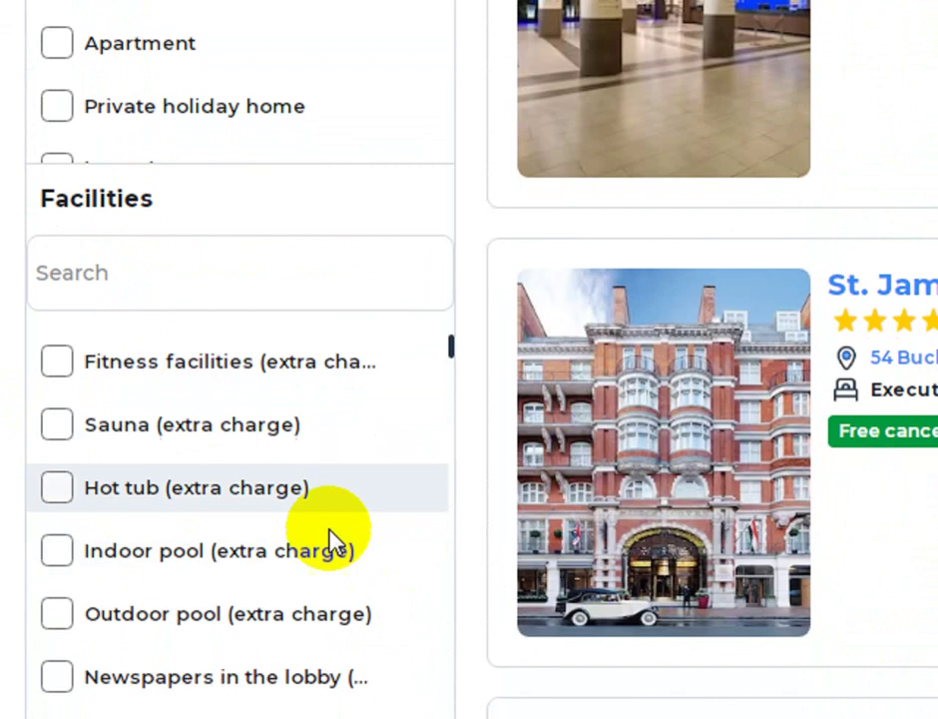
scroll(330, 537, down, 3)
scroll(374, 470, down, 4)
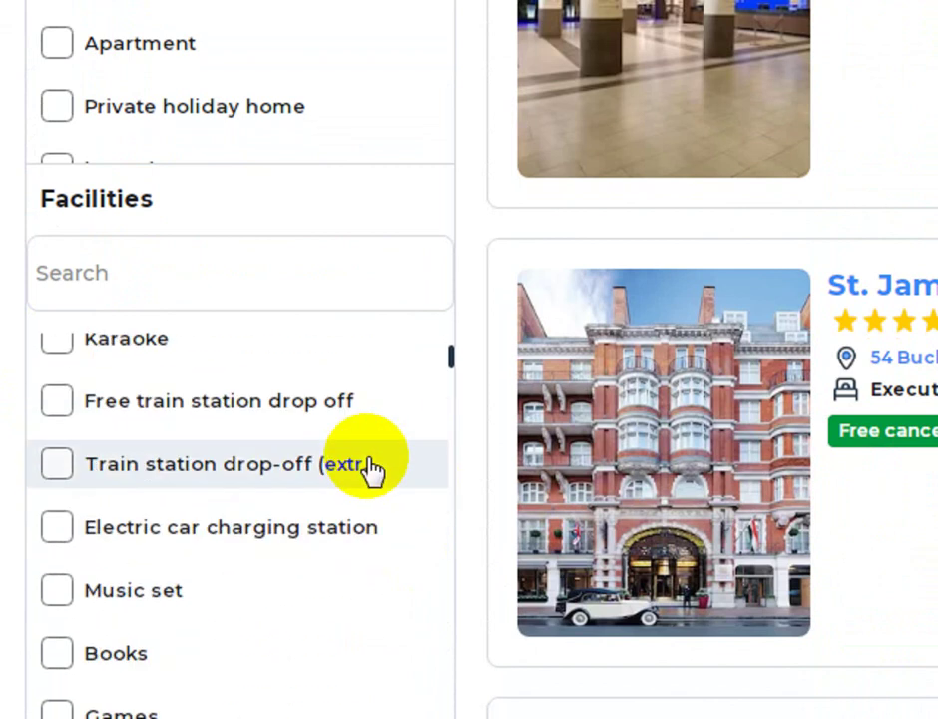
scroll(369, 469, down, 6)
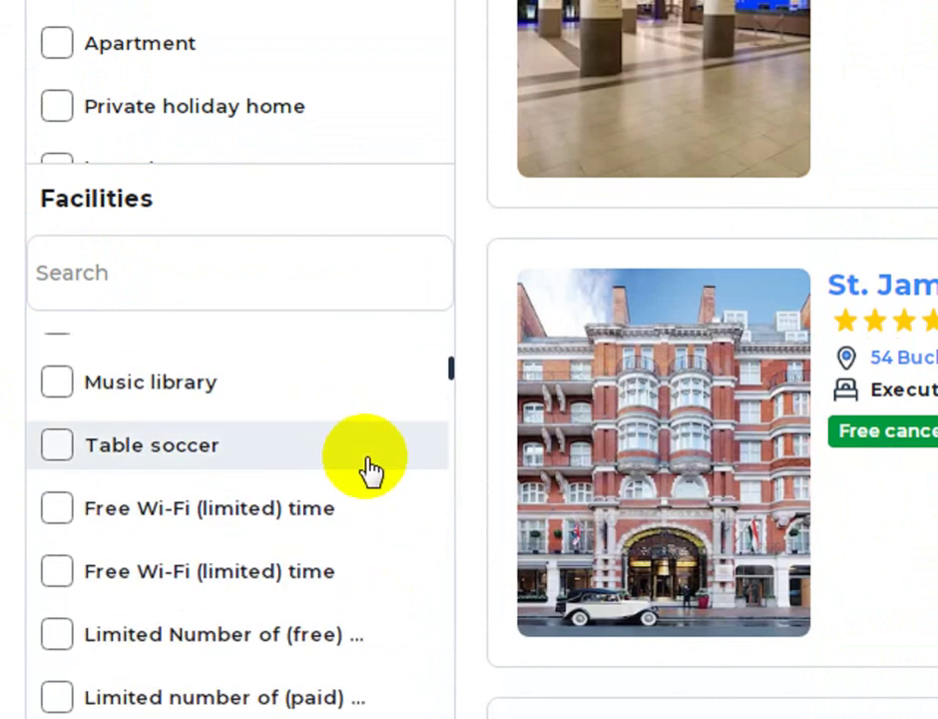
click(35, 506)
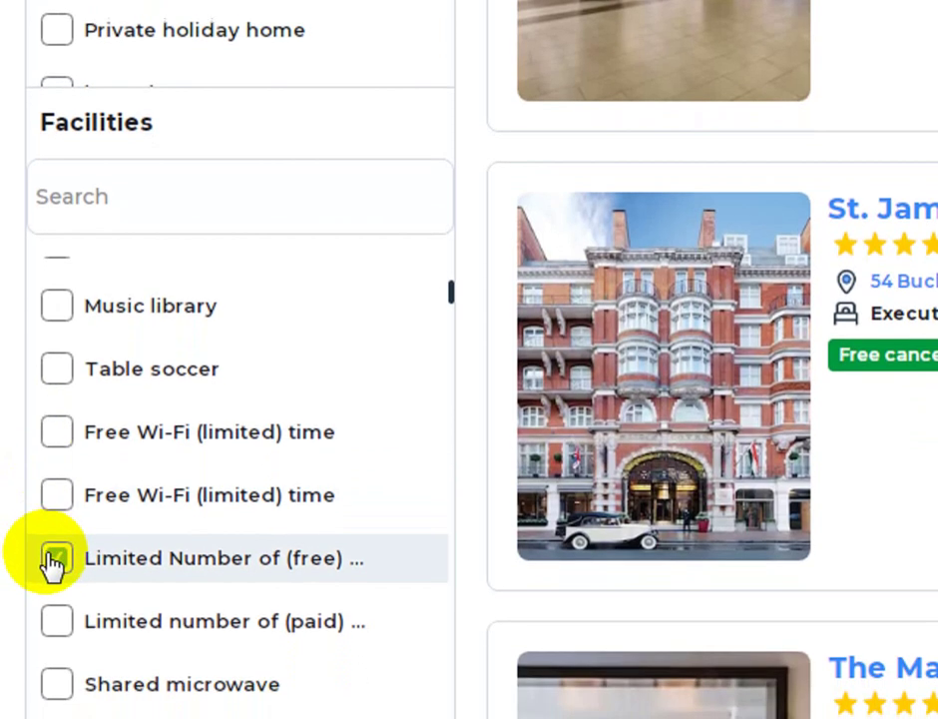
click(58, 433)
Restrict the property category filter to Hotel
scroll(239, 495, down, 4)
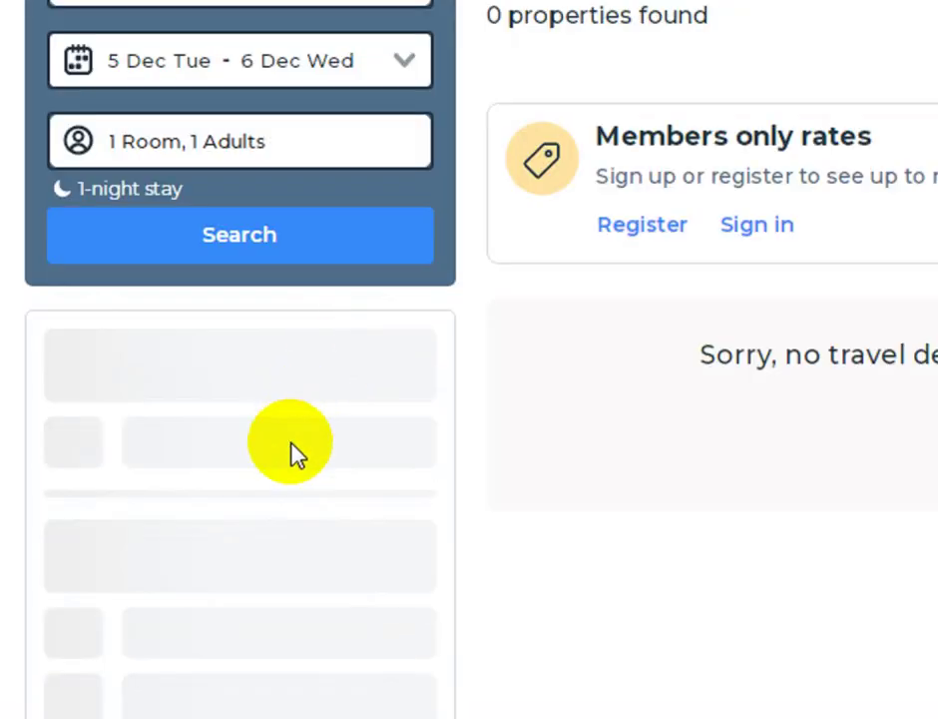
scroll(287, 457, down, 8)
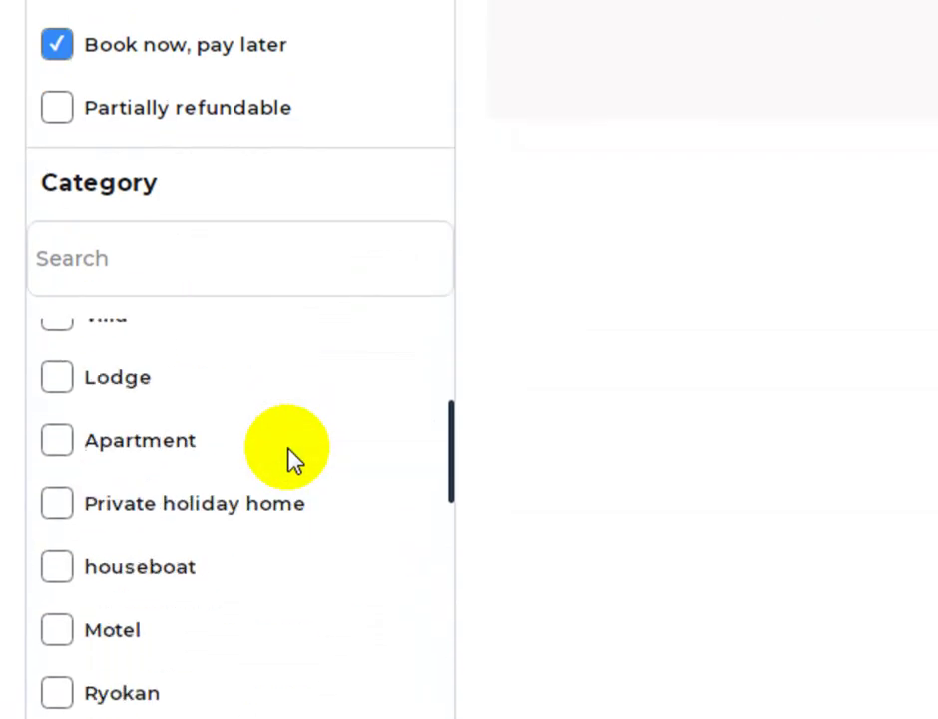
scroll(539, 482, down, 3)
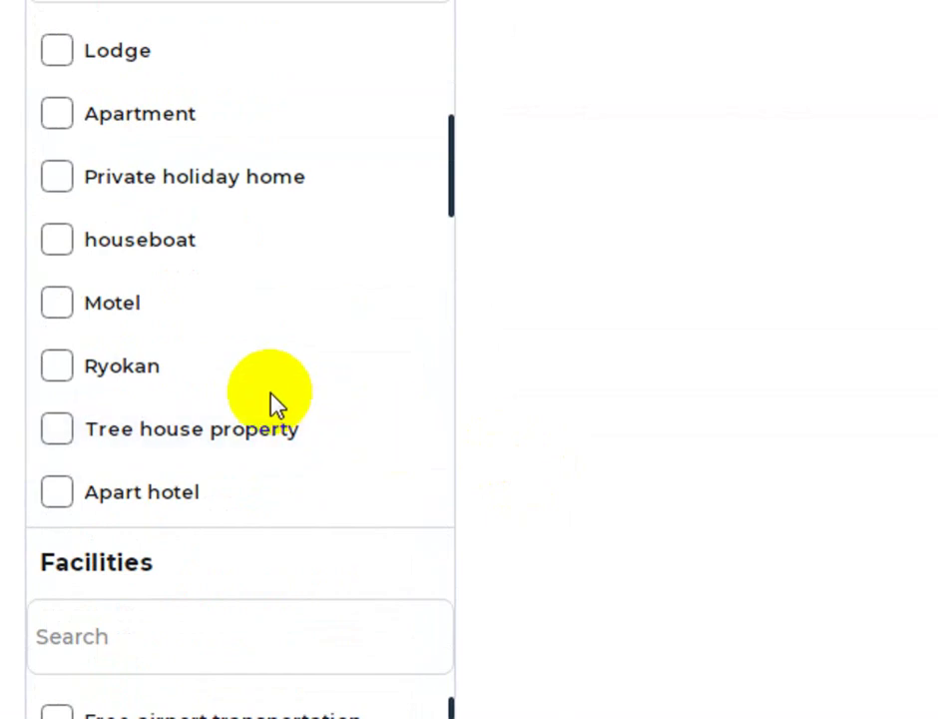
scroll(276, 403, up, 3)
scroll(274, 397, up, 5)
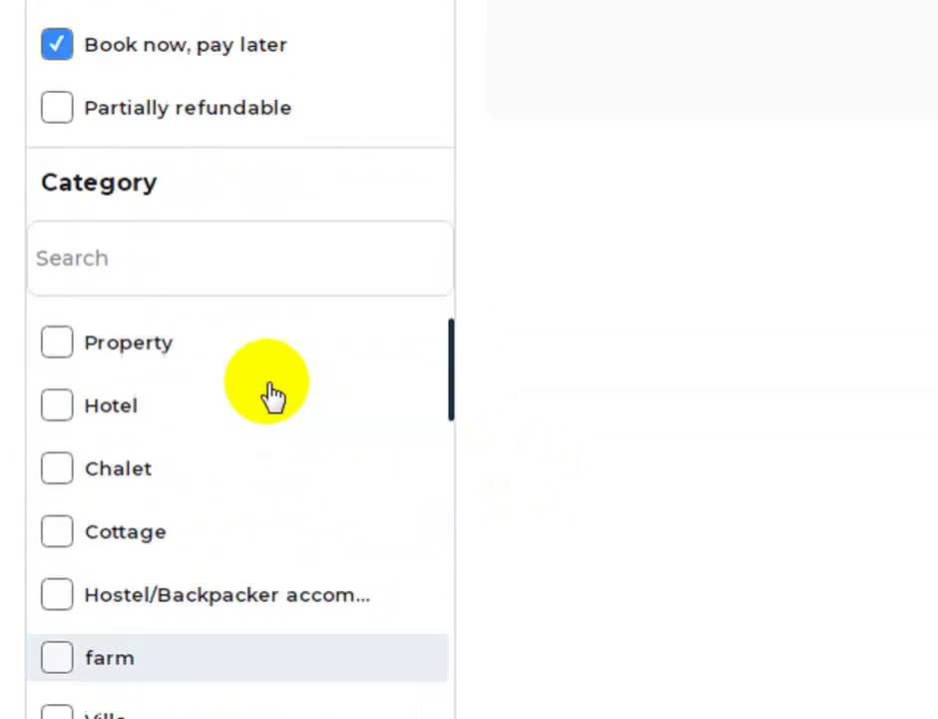
click(60, 411)
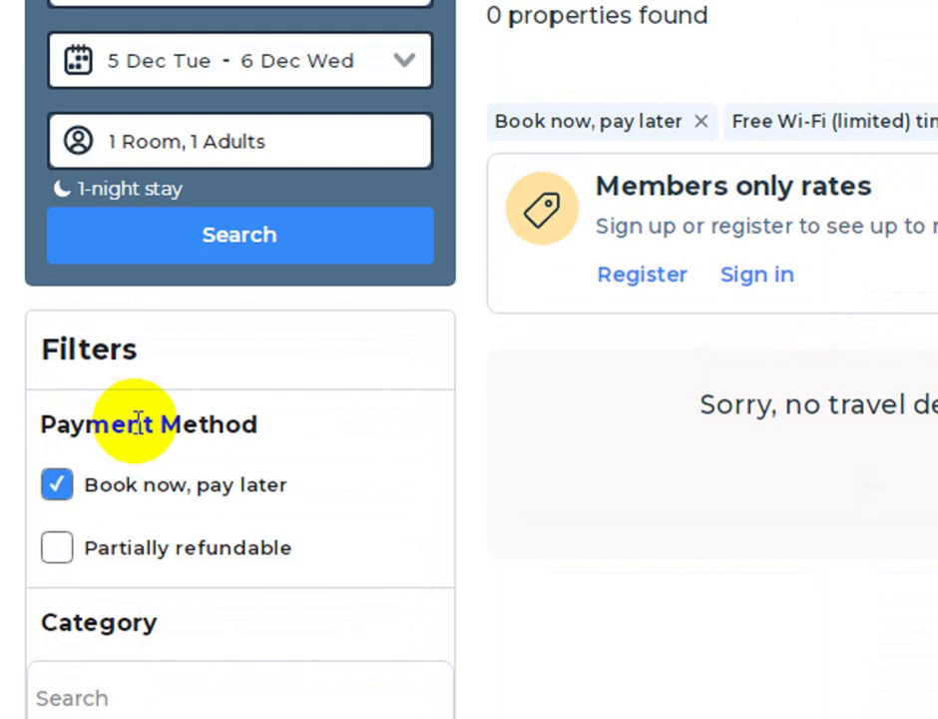
Add the Breakfast included meal concept to the search filters
scroll(165, 451, down, 2)
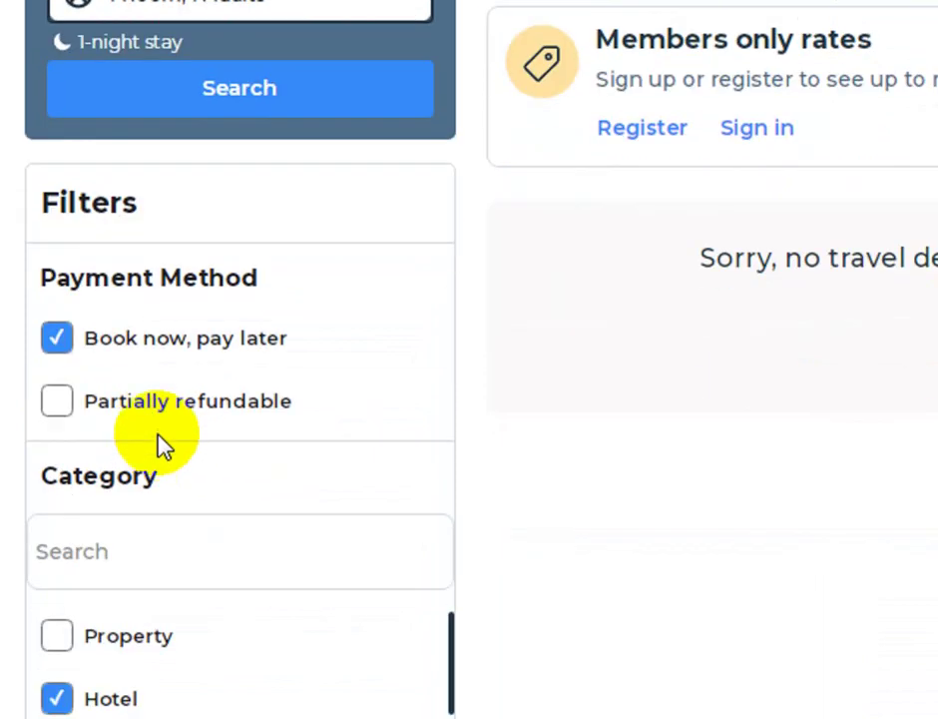
scroll(252, 456, down, 3)
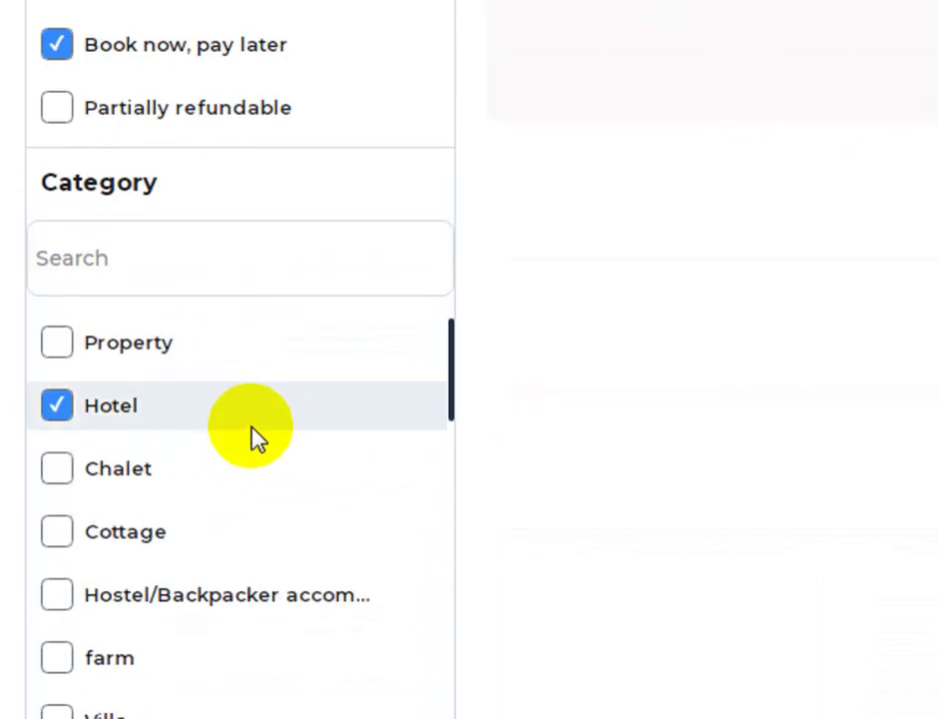
scroll(256, 440, down, 3)
scroll(394, 436, down, 3)
scroll(528, 433, down, 6)
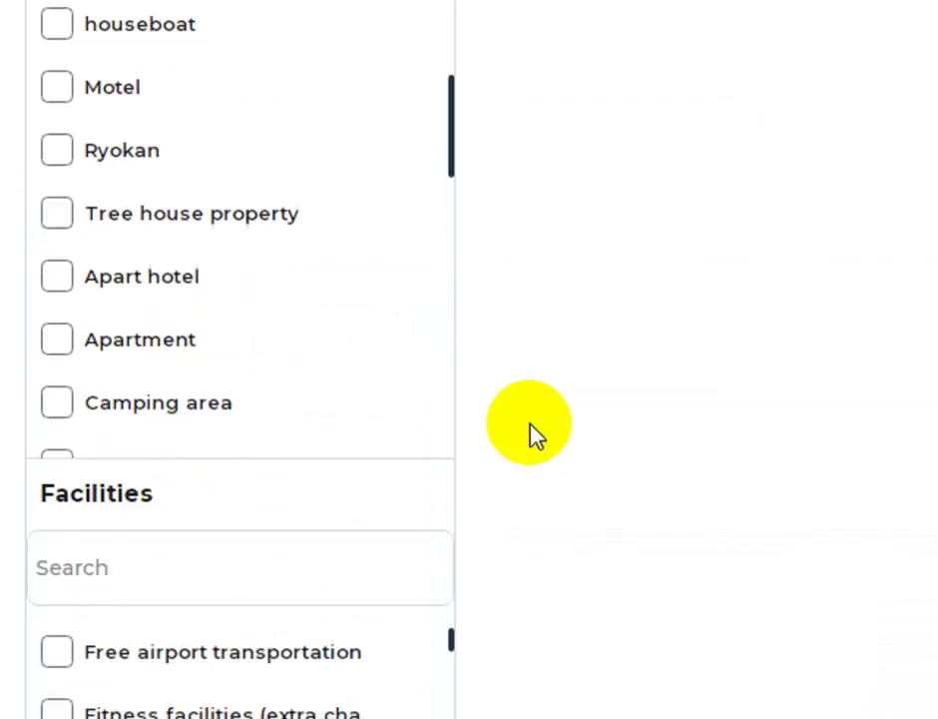
scroll(574, 432, down, 3)
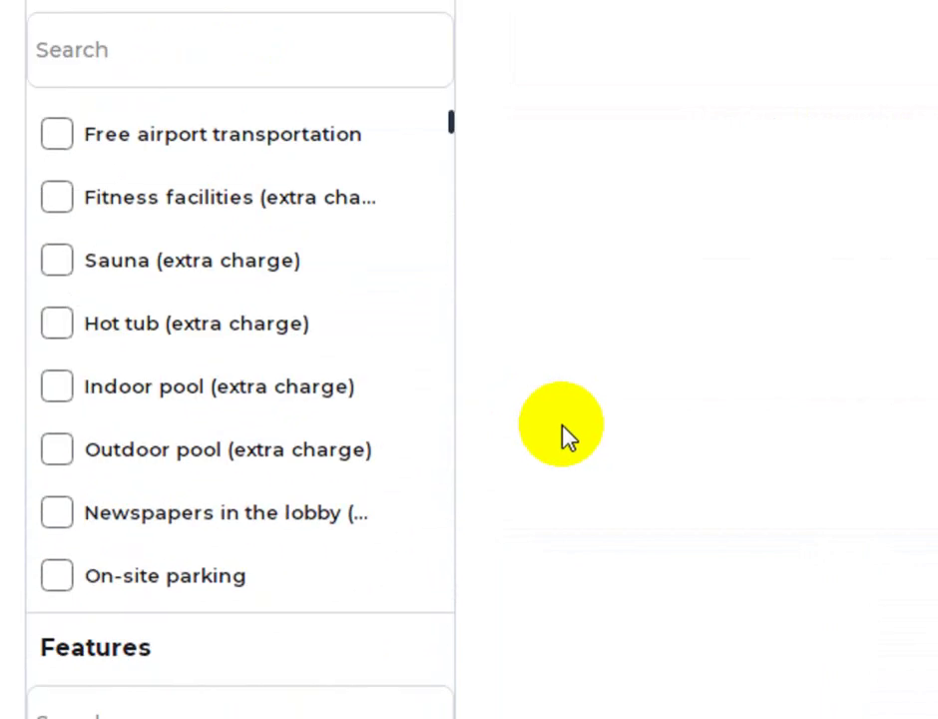
scroll(270, 479, down, 2)
scroll(582, 565, down, 5)
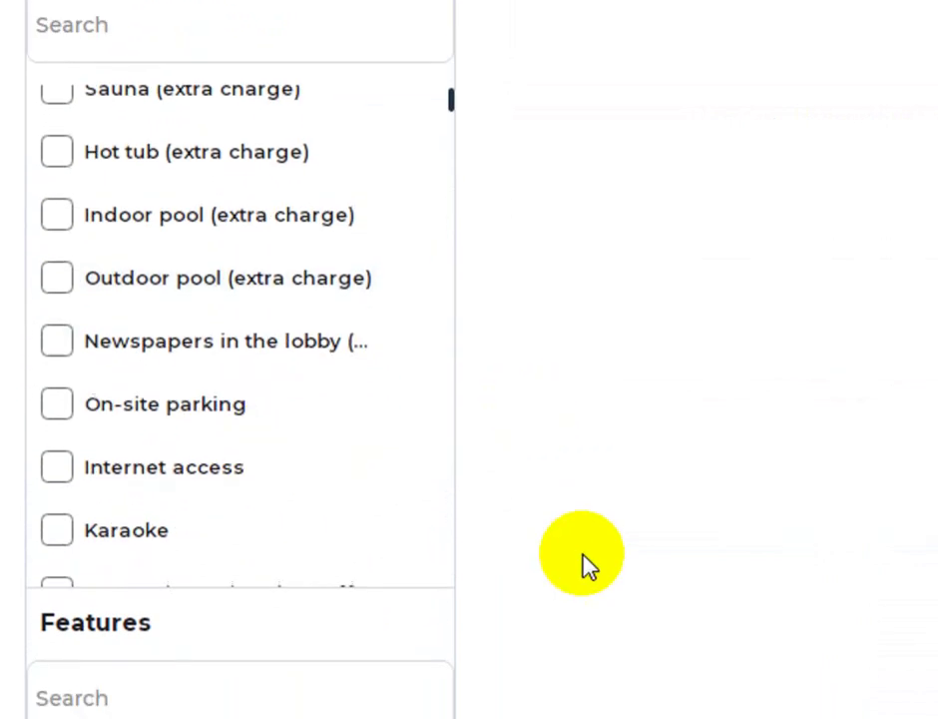
scroll(489, 552, down, 7)
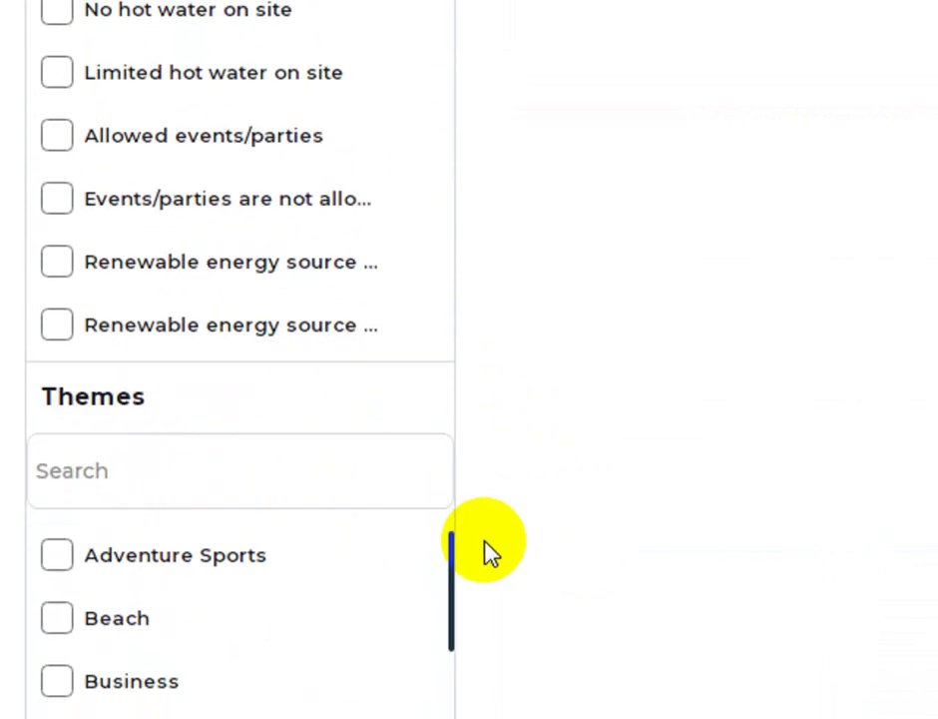
scroll(486, 544, down, 9)
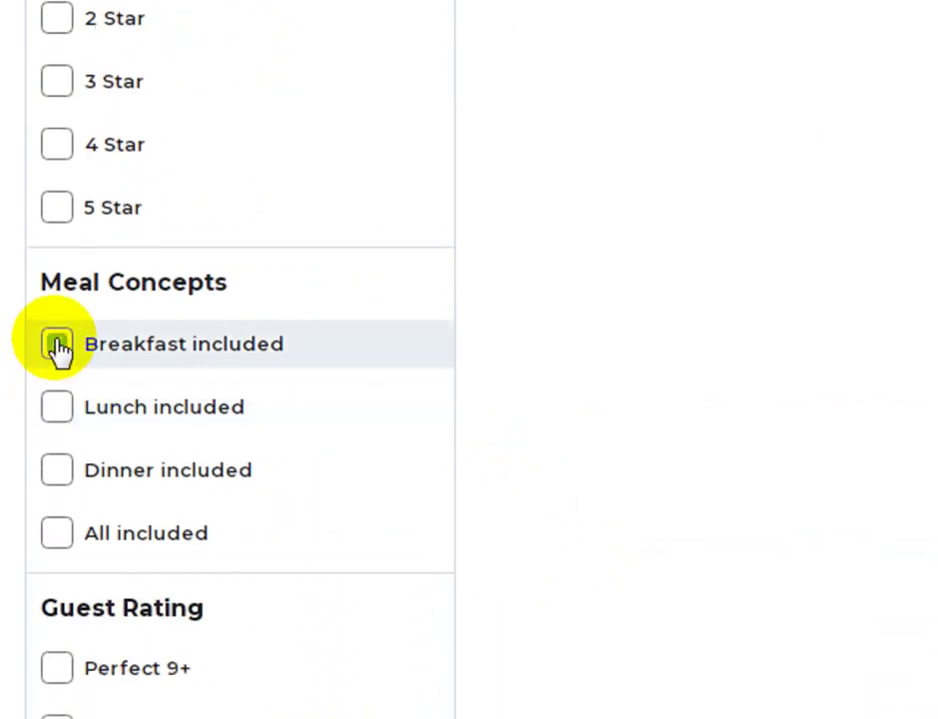
click(57, 346)
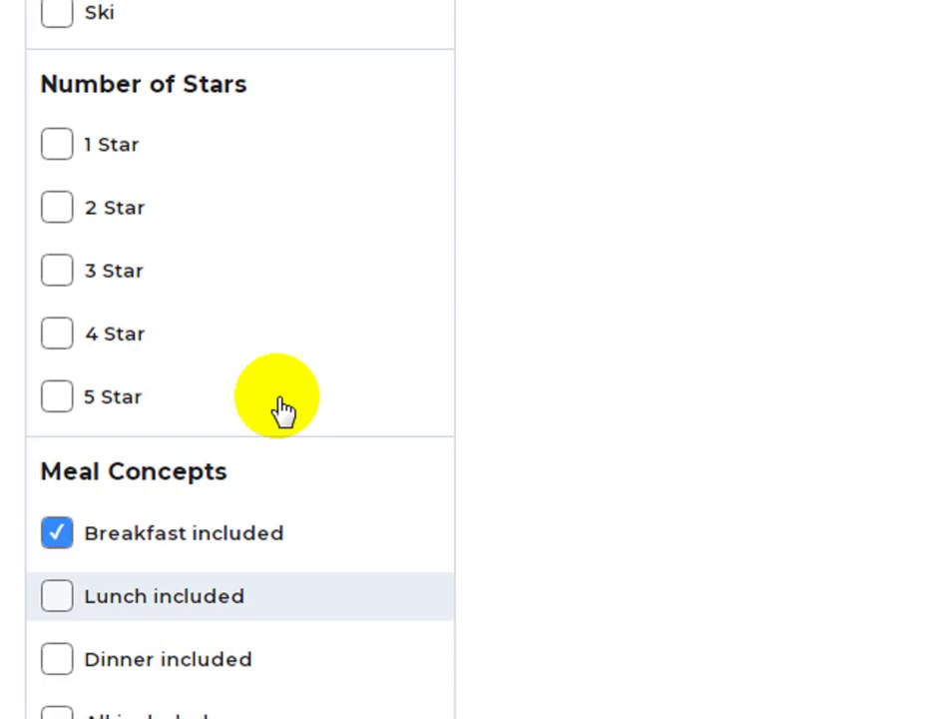
scroll(283, 409, up, 10)
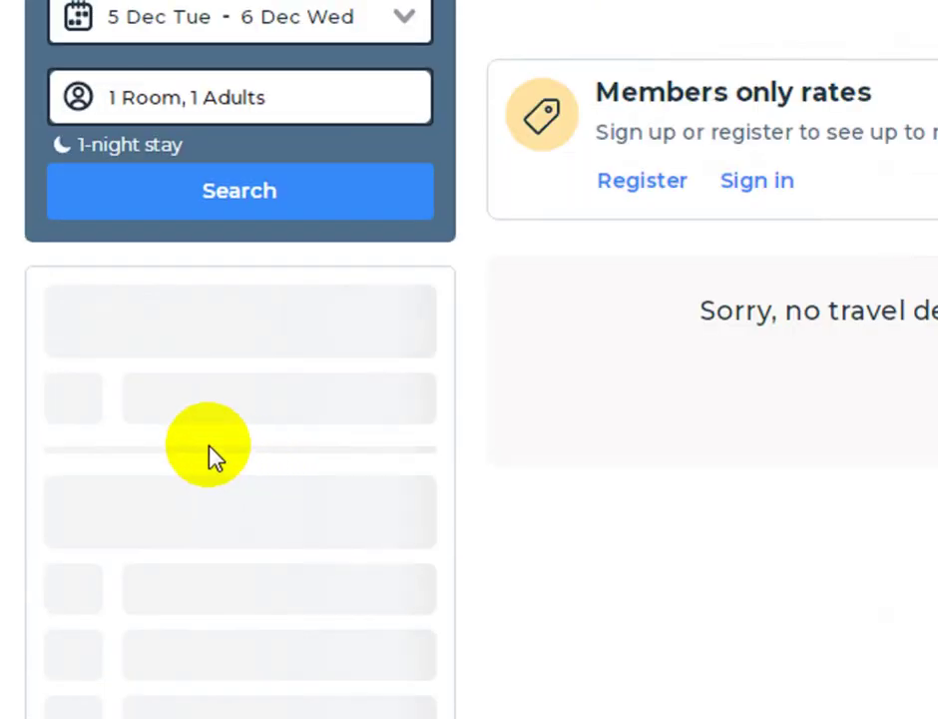
scroll(207, 446, down, 3)
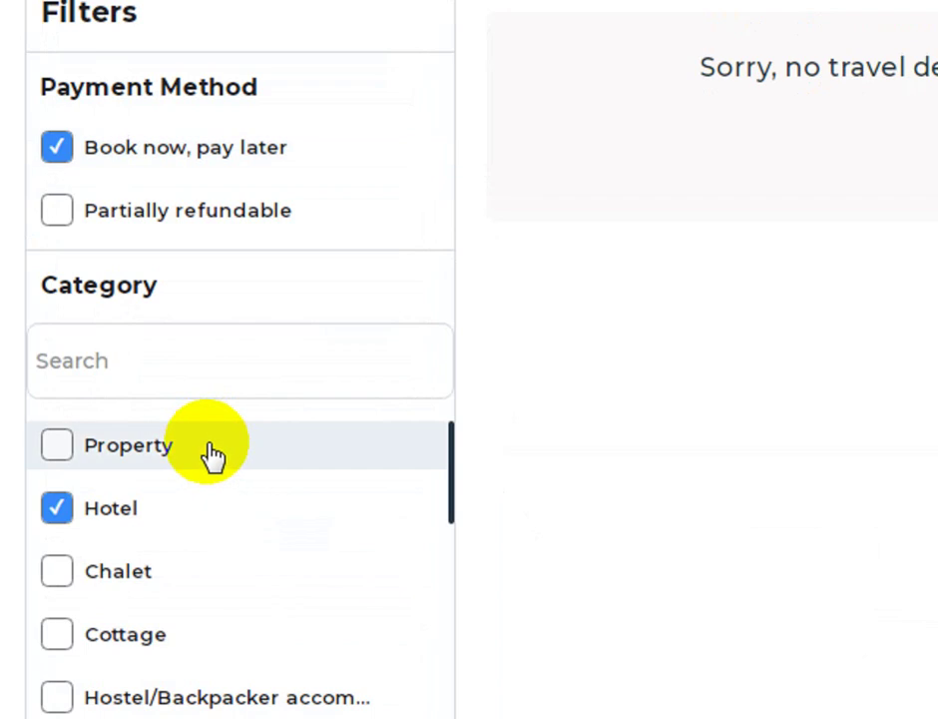
Reset the hotel filters and search again for an Istanbul stay on 4–5 December for one adult in one room
click(687, 195)
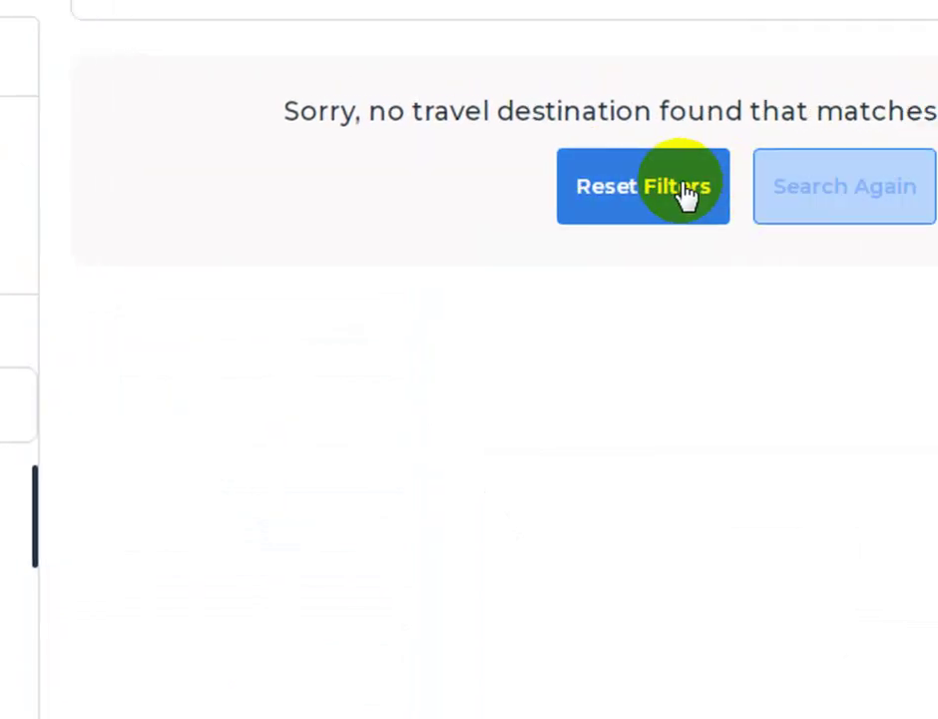
click(812, 199)
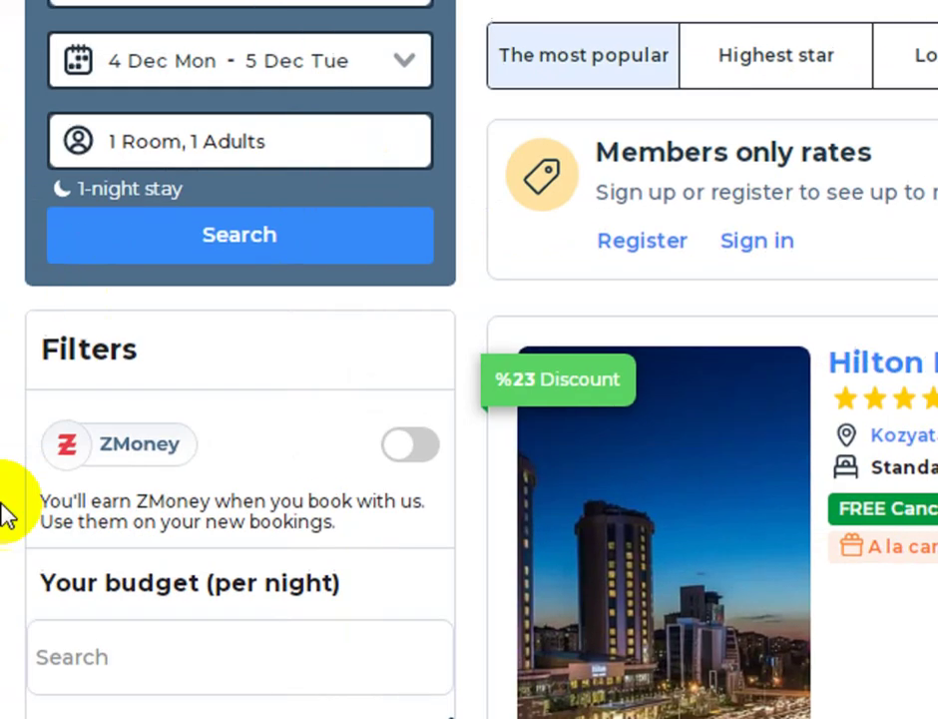
Filter the Istanbul hotels by a nightly budget of $1 - $50
scroll(94, 551, down, 5)
scroll(92, 540, down, 2)
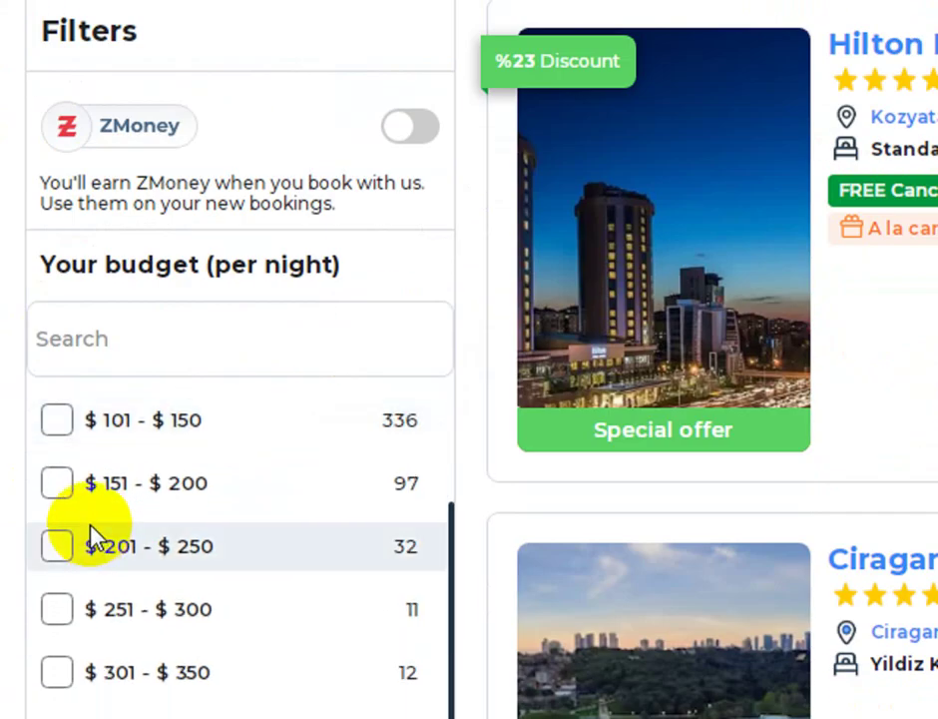
scroll(119, 549, up, 4)
click(62, 419)
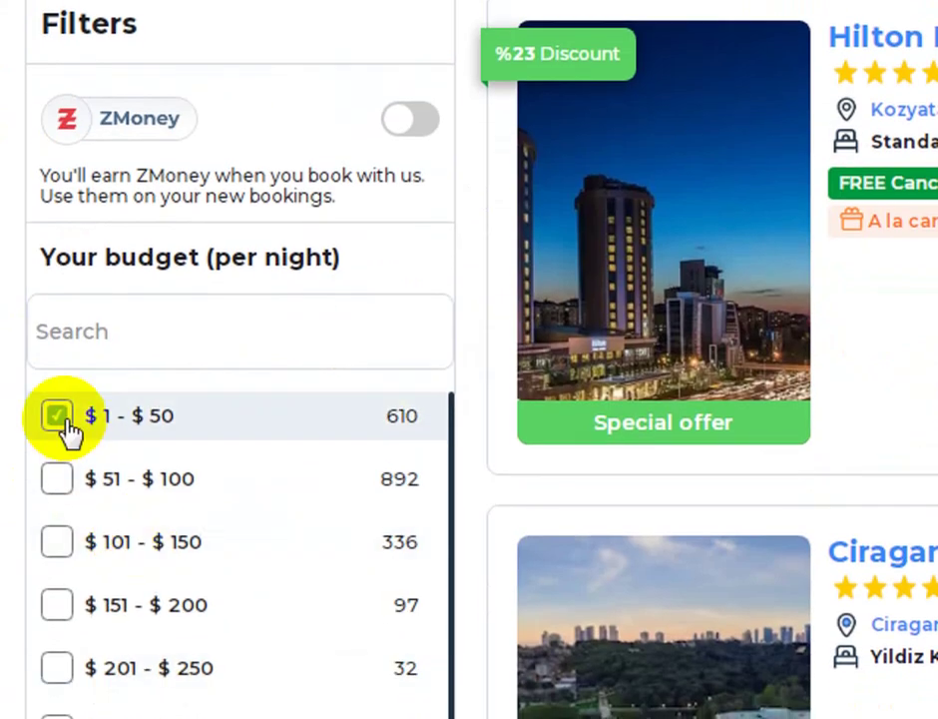
scroll(279, 505, up, 2)
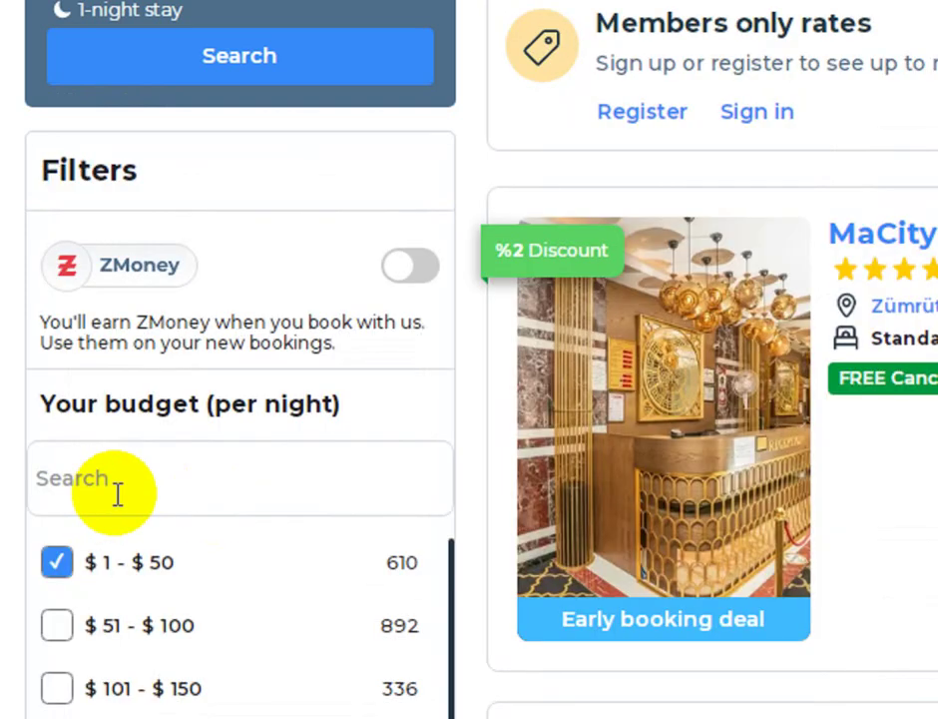
Add No Credit Card Needed from the popular filters to the hotel search
scroll(120, 494, down, 5)
scroll(477, 586, down, 6)
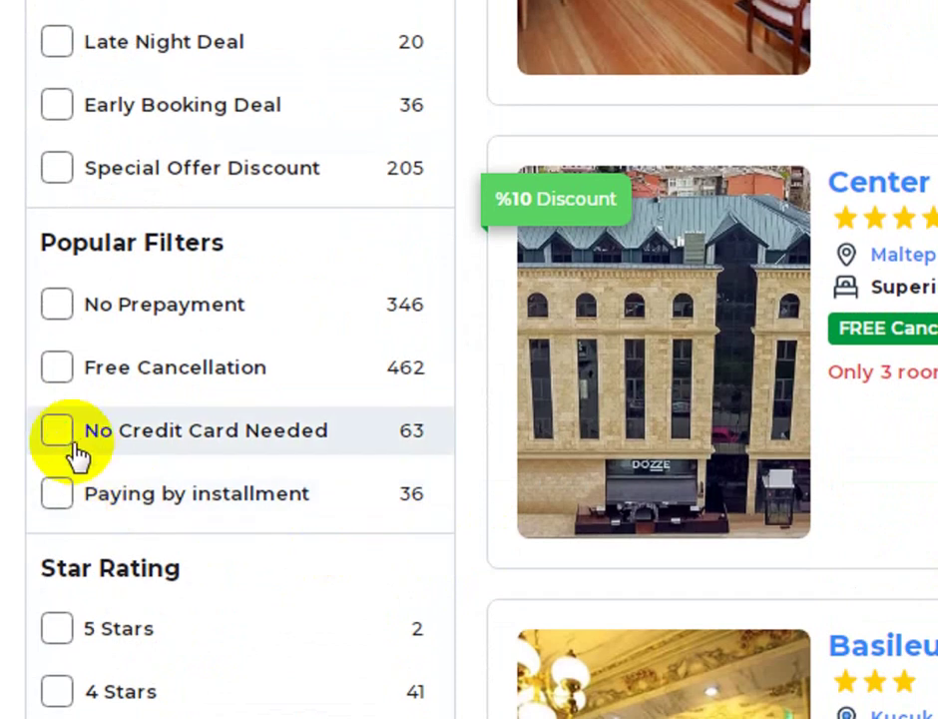
click(57, 431)
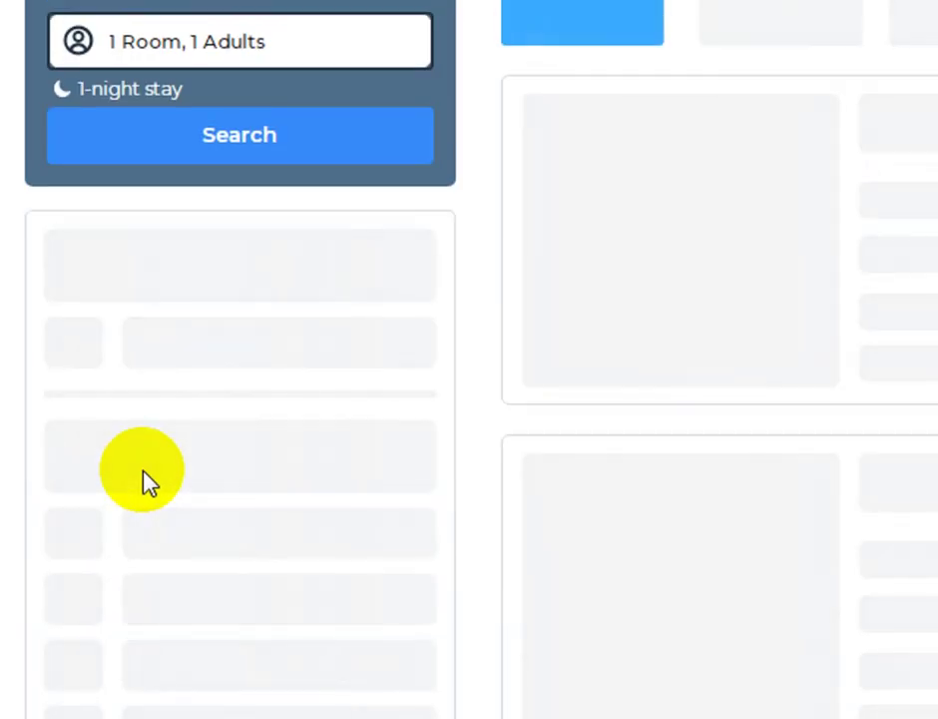
Add the Free Cancellation and No Prepayment popular filters to the hotel search
scroll(144, 474, down, 2)
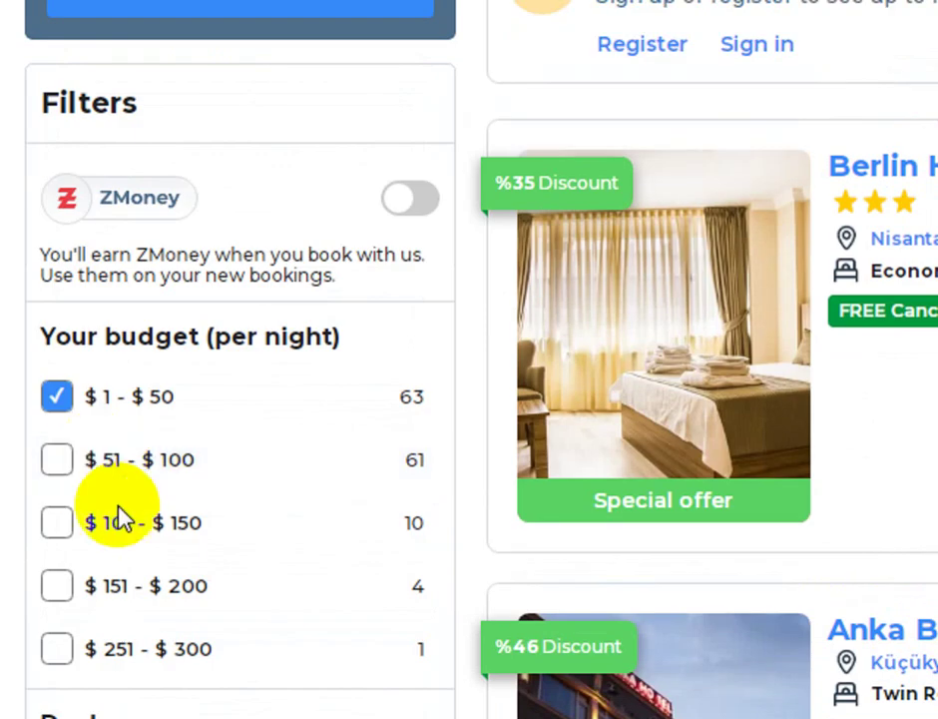
scroll(128, 524, down, 6)
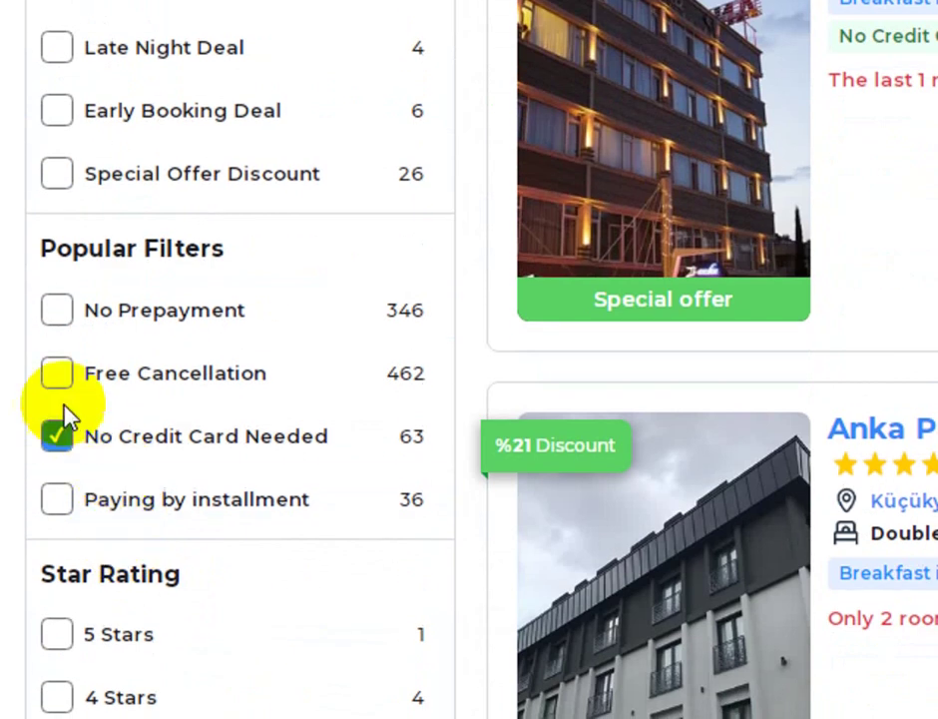
click(56, 374)
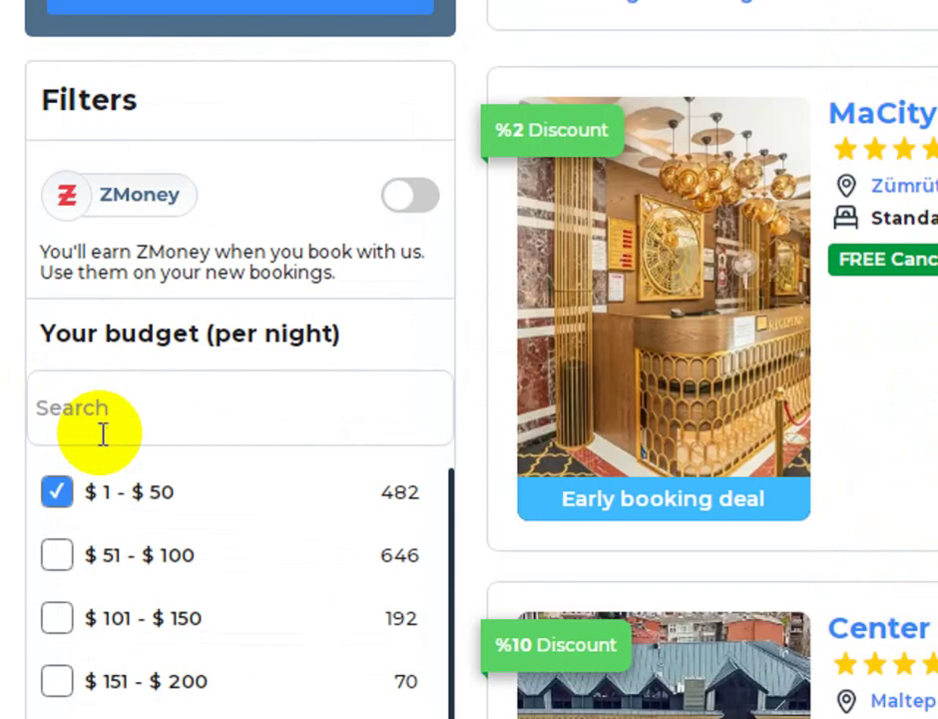
scroll(102, 433, down, 5)
click(57, 295)
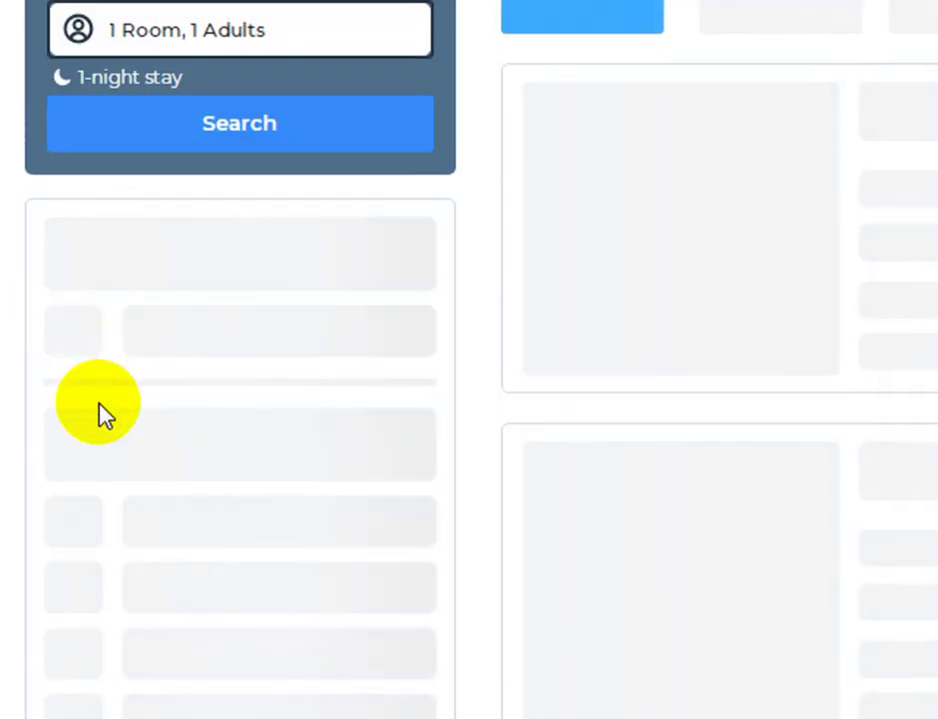
Limit the hotel results to the Breakfast included meal concept
scroll(100, 405, down, 3)
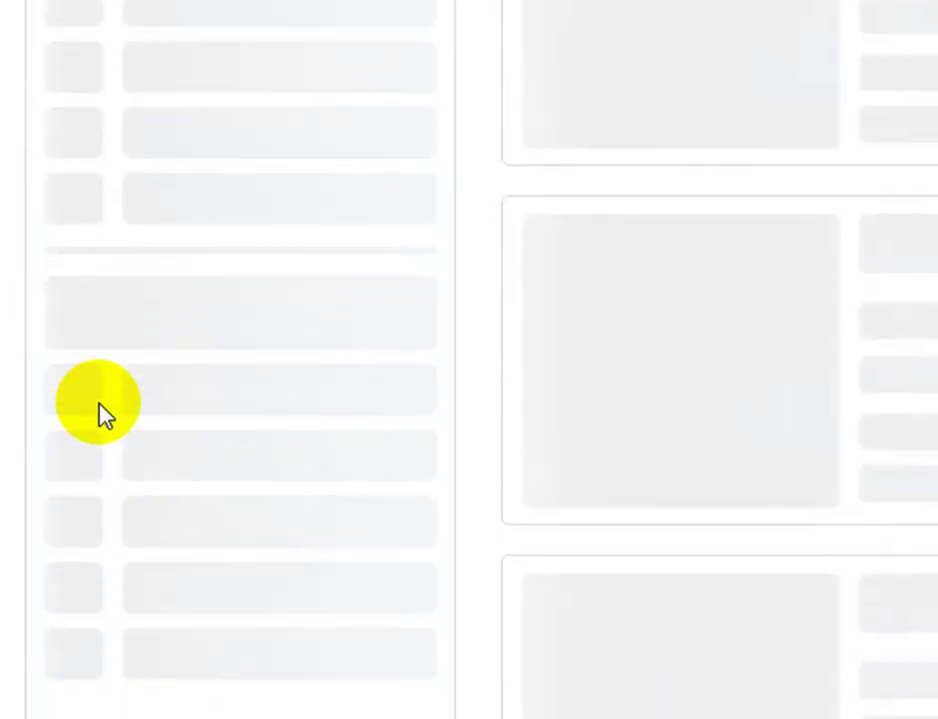
scroll(100, 409, down, 3)
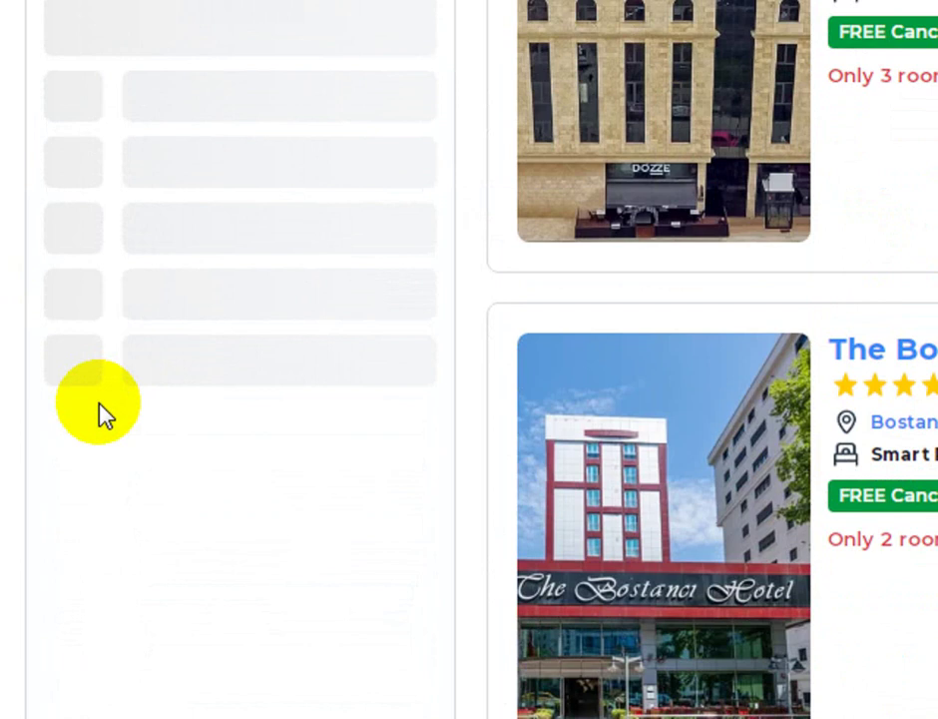
scroll(101, 412, down, 3)
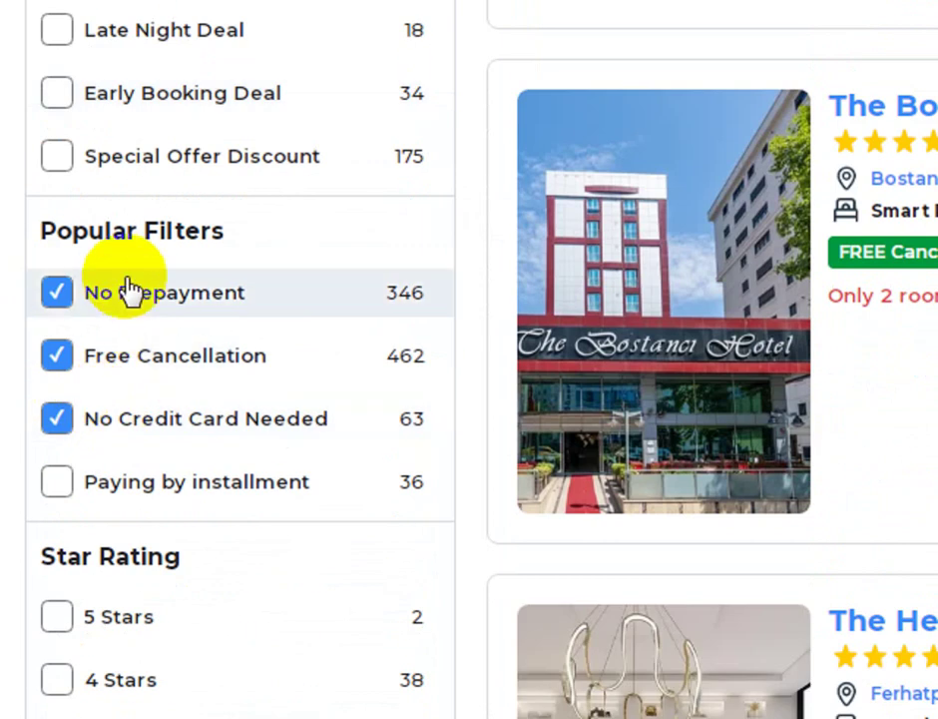
scroll(205, 423, down, 10)
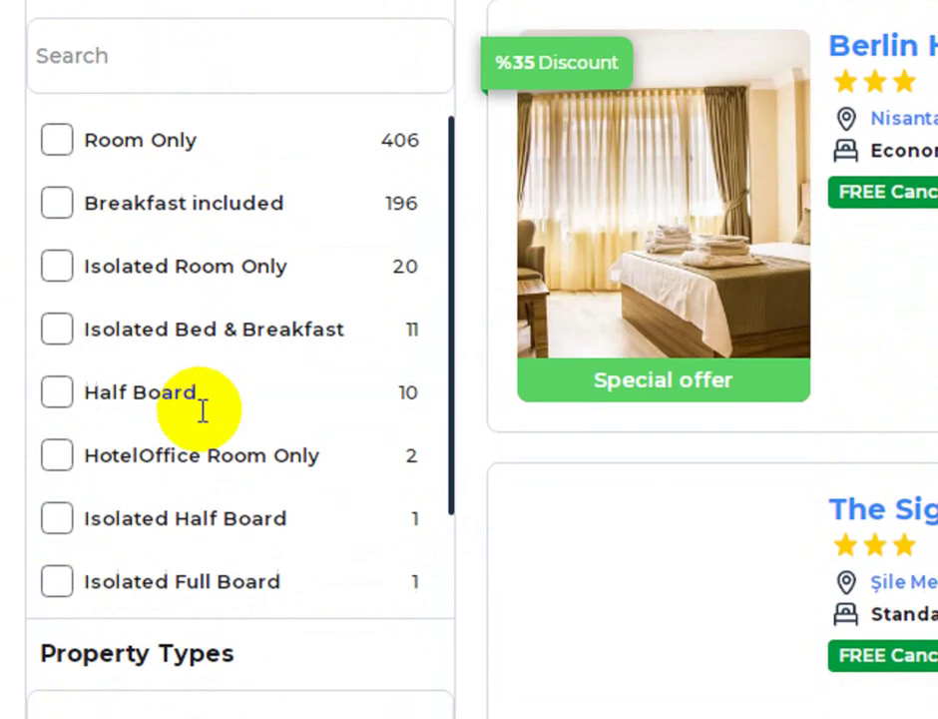
click(58, 205)
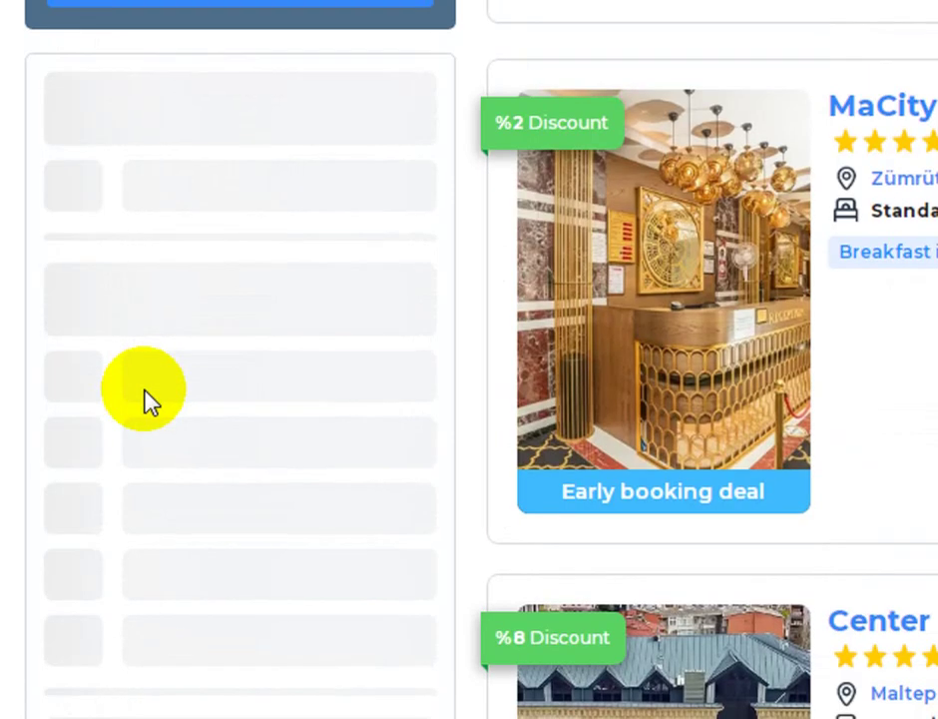
Add Wi-fi from the highlights to the hotel filters
scroll(143, 399, down, 4)
scroll(179, 431, down, 8)
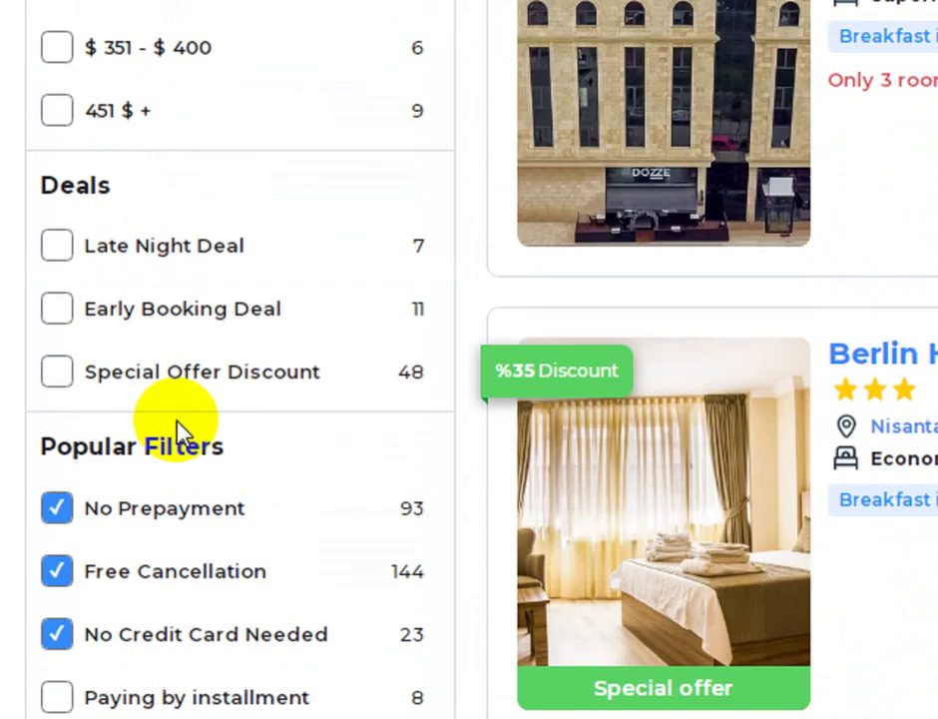
scroll(190, 444, down, 11)
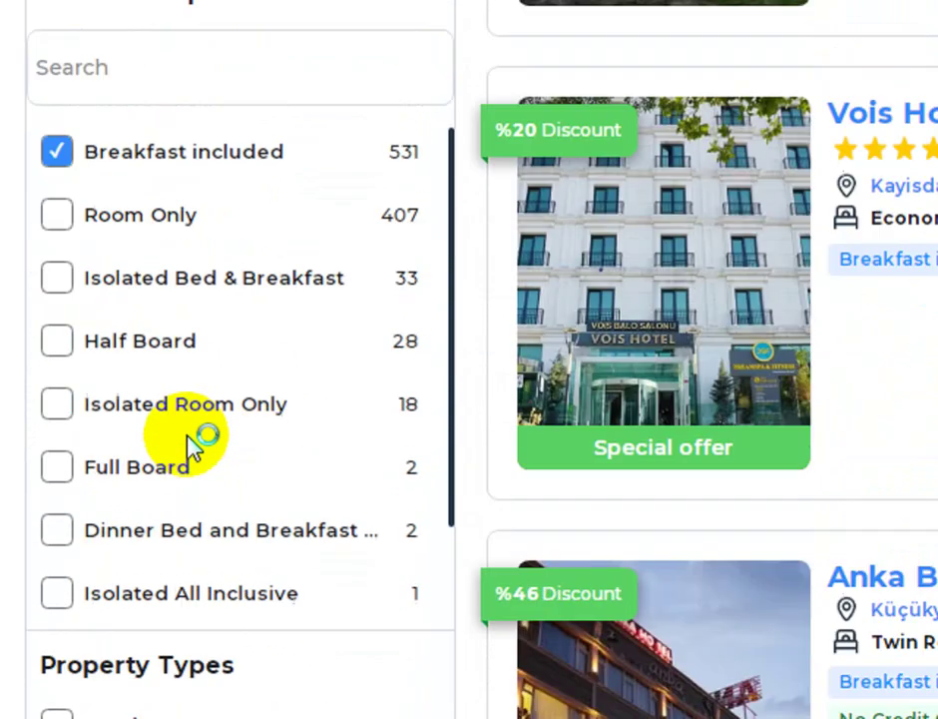
scroll(229, 469, down, 6)
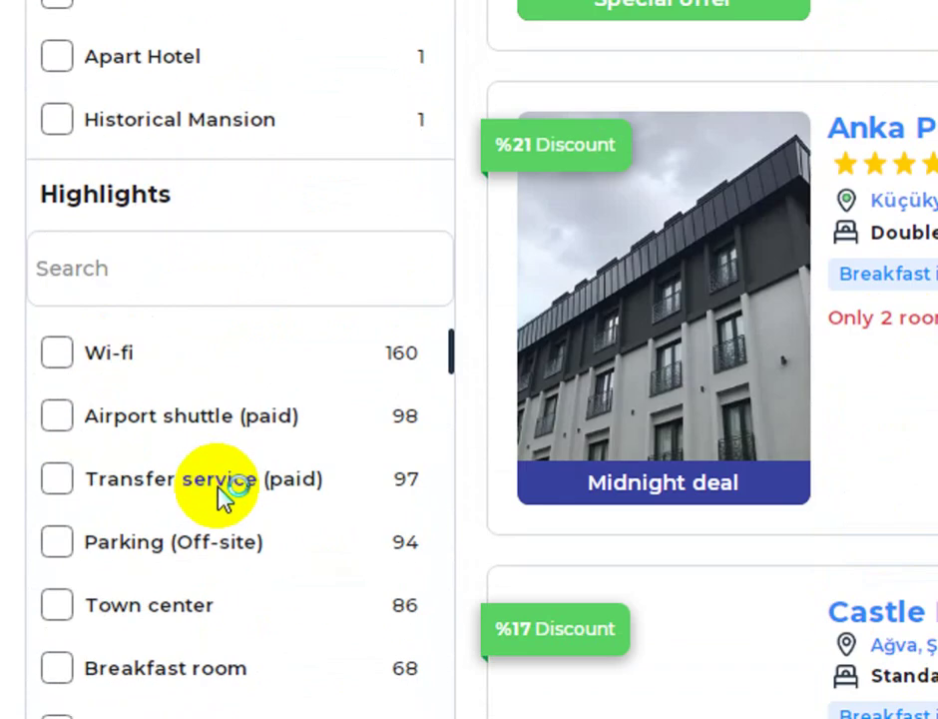
click(58, 353)
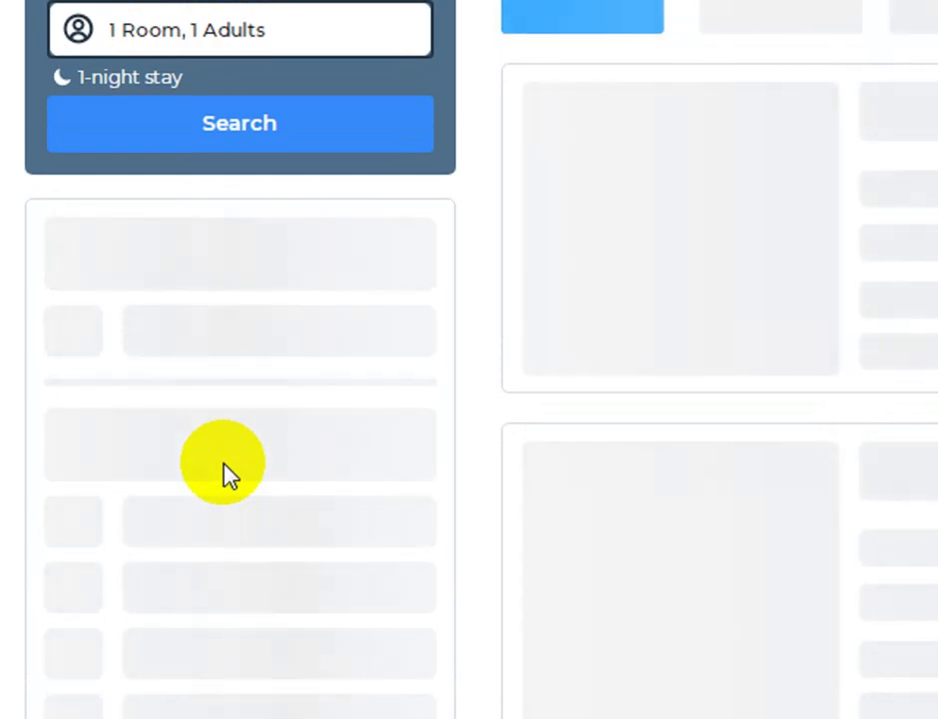
Review the remaining filter options for deals, star rating, meal concept and property types
scroll(226, 471, down, 3)
scroll(226, 471, down, 3)
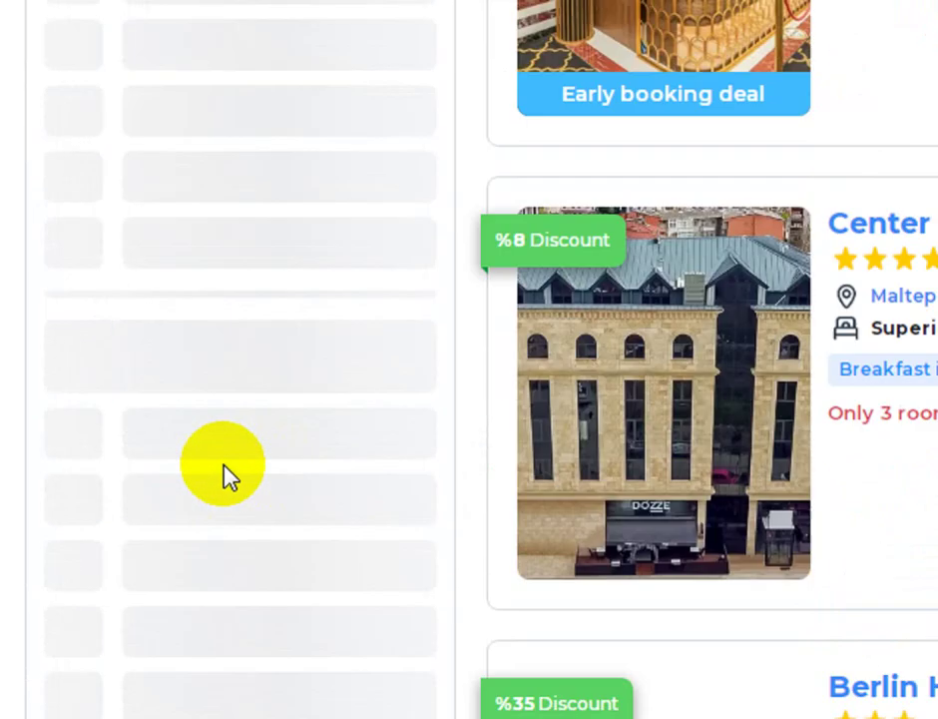
scroll(226, 471, down, 3)
scroll(226, 471, down, 2)
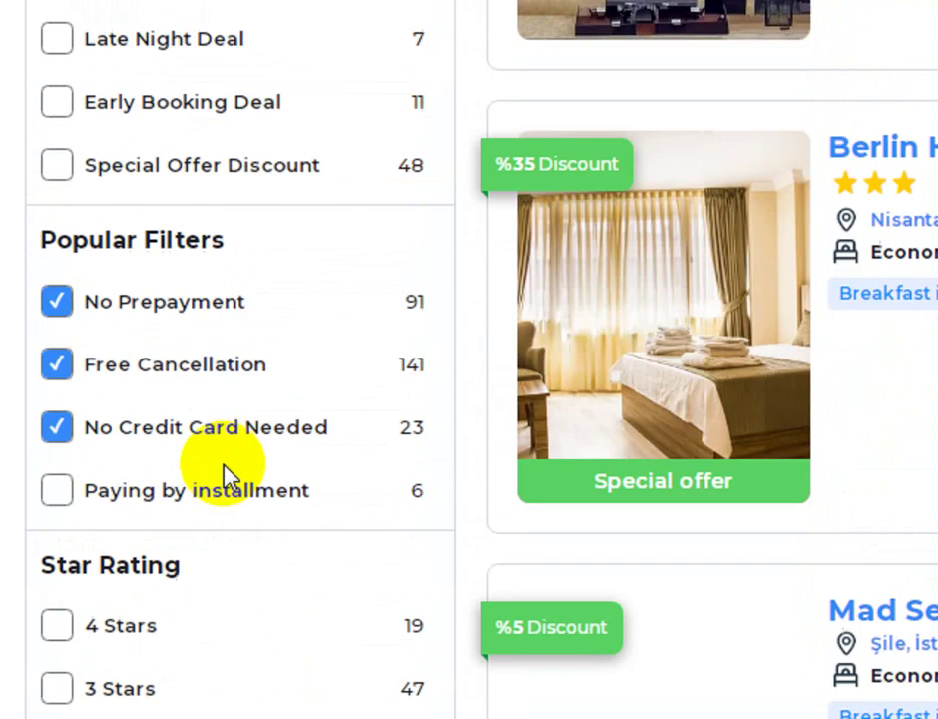
scroll(225, 471, down, 6)
scroll(273, 519, down, 2)
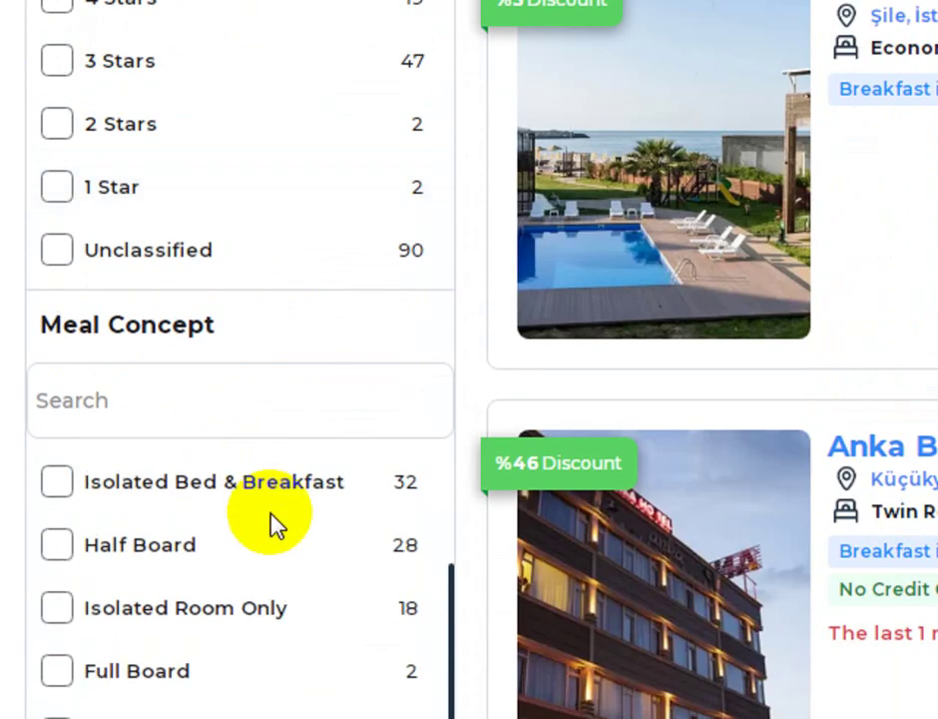
scroll(452, 409, down, 5)
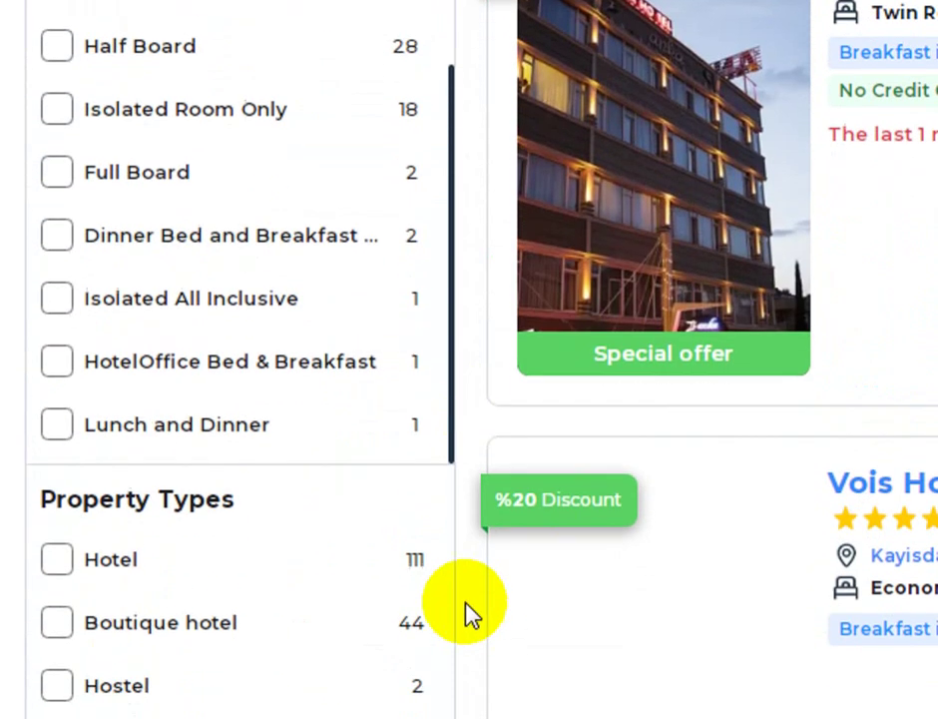
scroll(461, 582, down, 5)
scroll(82, 148, up, 1)
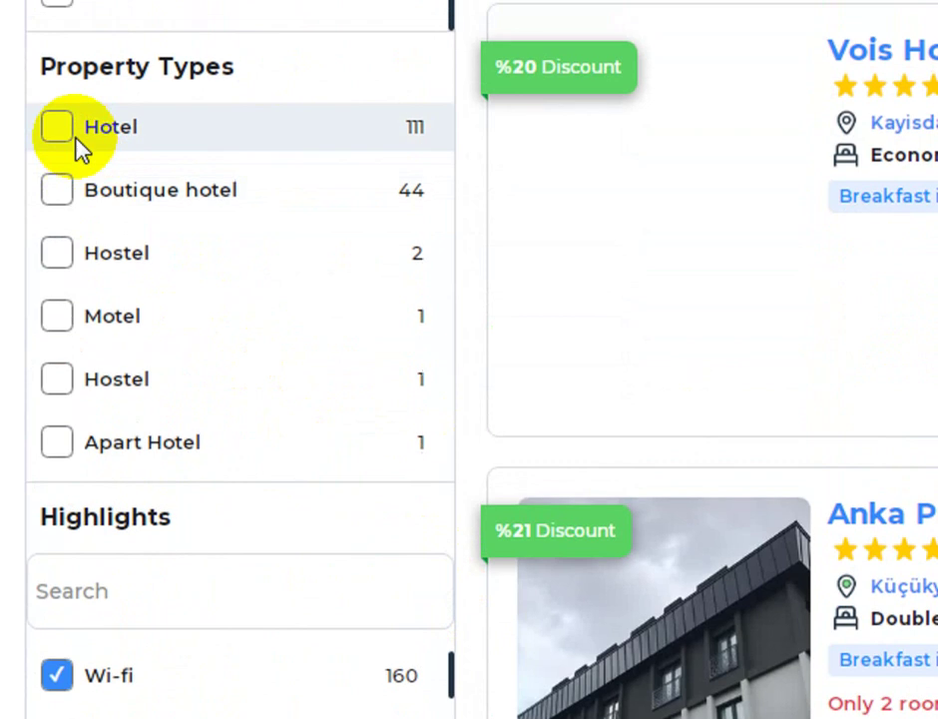
click(77, 142)
click(75, 189)
scroll(138, 329, down, 7)
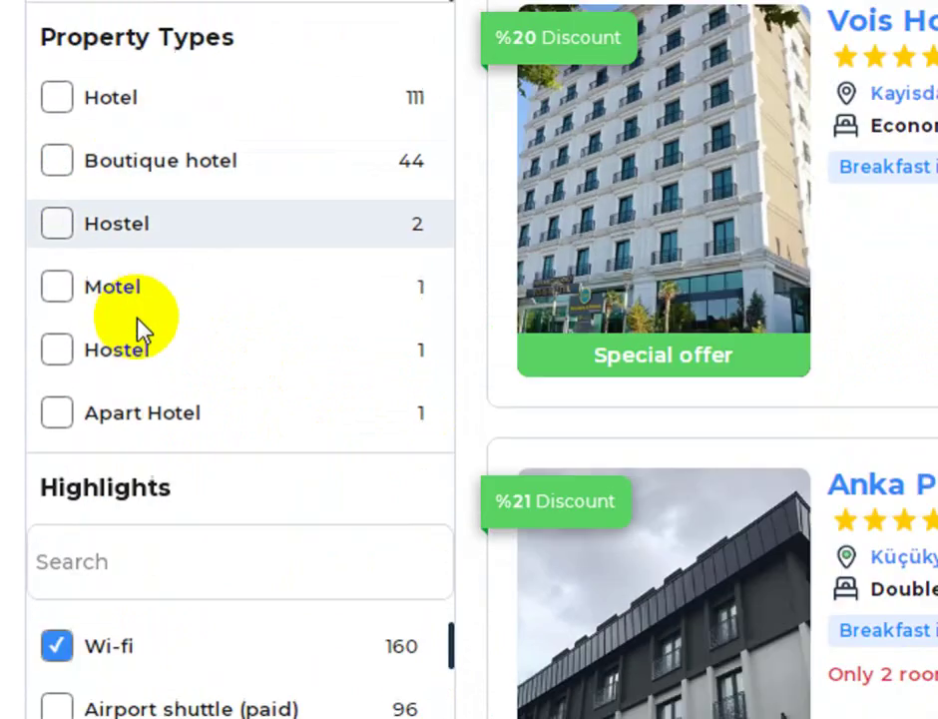
Narrow the hotel results to Büyükada in the District or County filter
scroll(404, 359, down, 3)
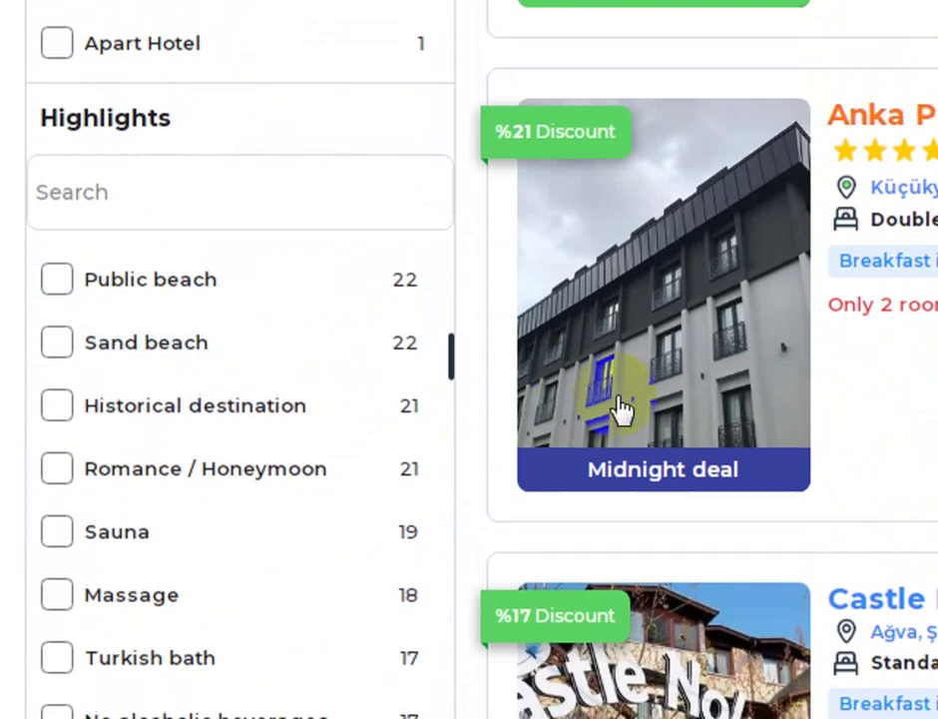
scroll(620, 406, down, 10)
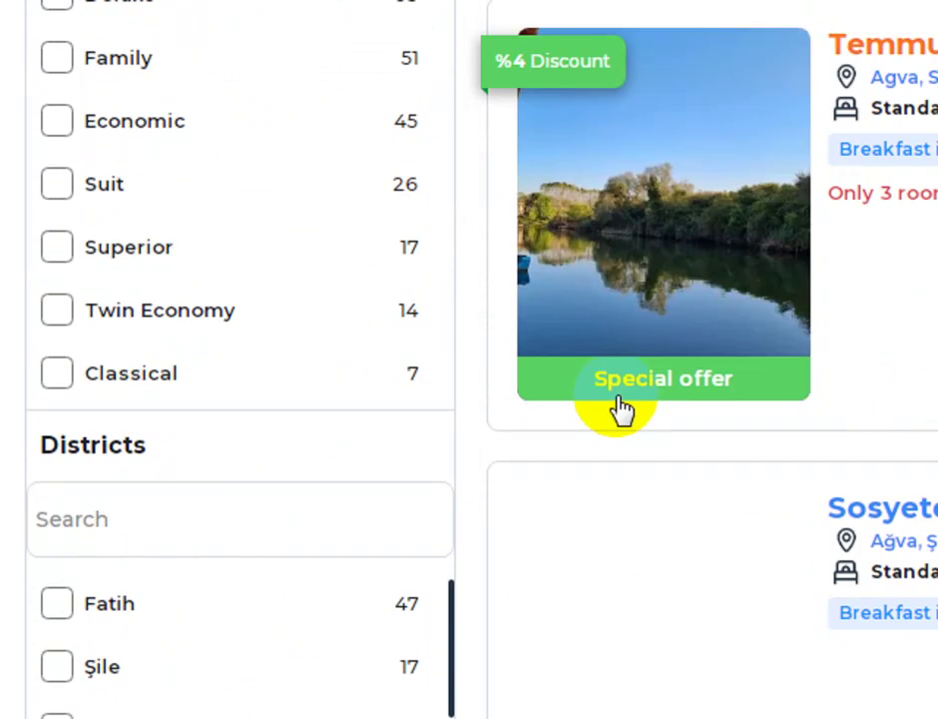
scroll(619, 406, up, 1)
scroll(619, 406, down, 4)
scroll(617, 409, down, 3)
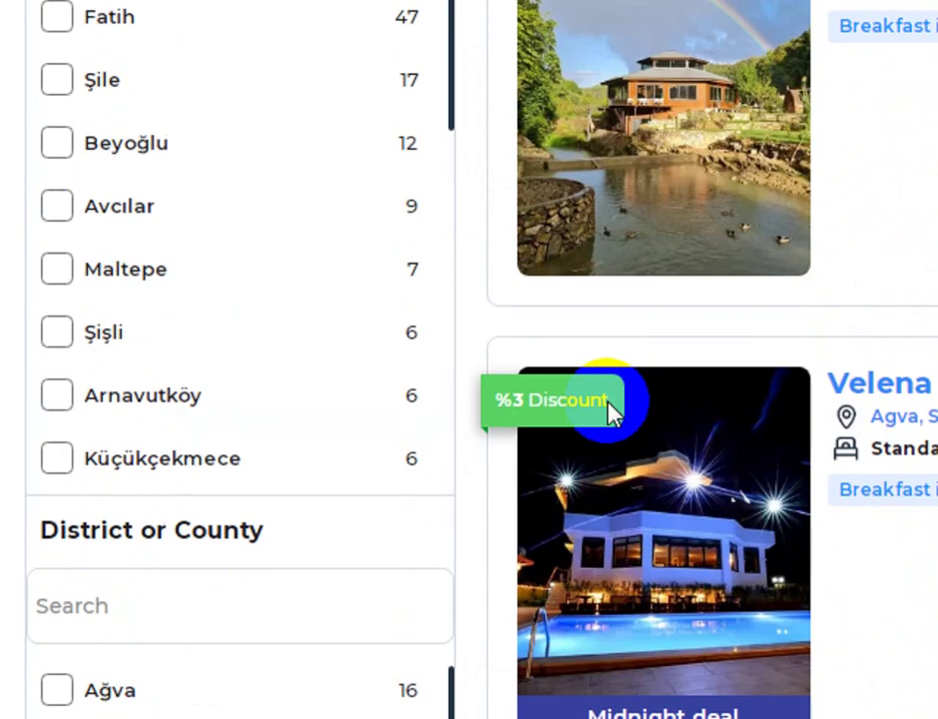
scroll(524, 496, down, 4)
scroll(509, 499, down, 3)
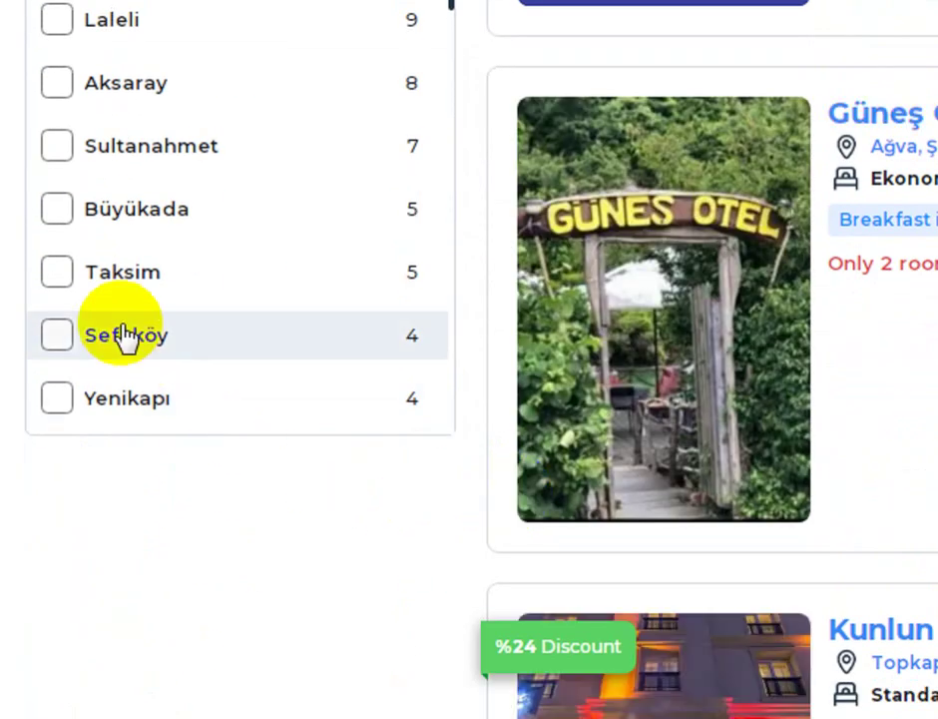
scroll(126, 335, up, 3)
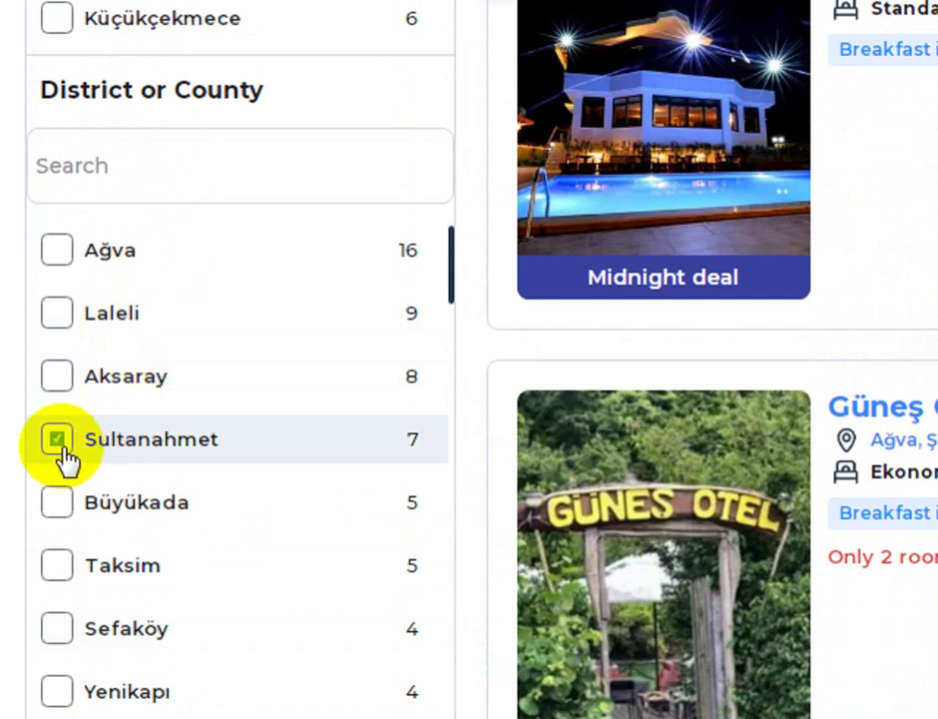
click(56, 504)
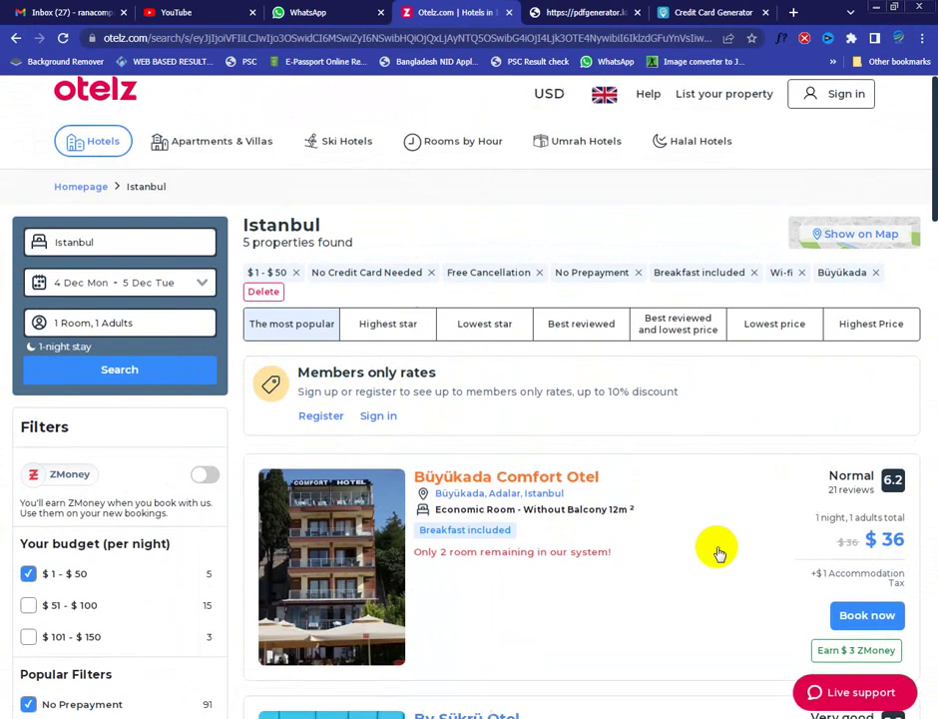
Choose Büyükada Comfort Otel for booking and view its hotel page
scroll(759, 539, down, 2)
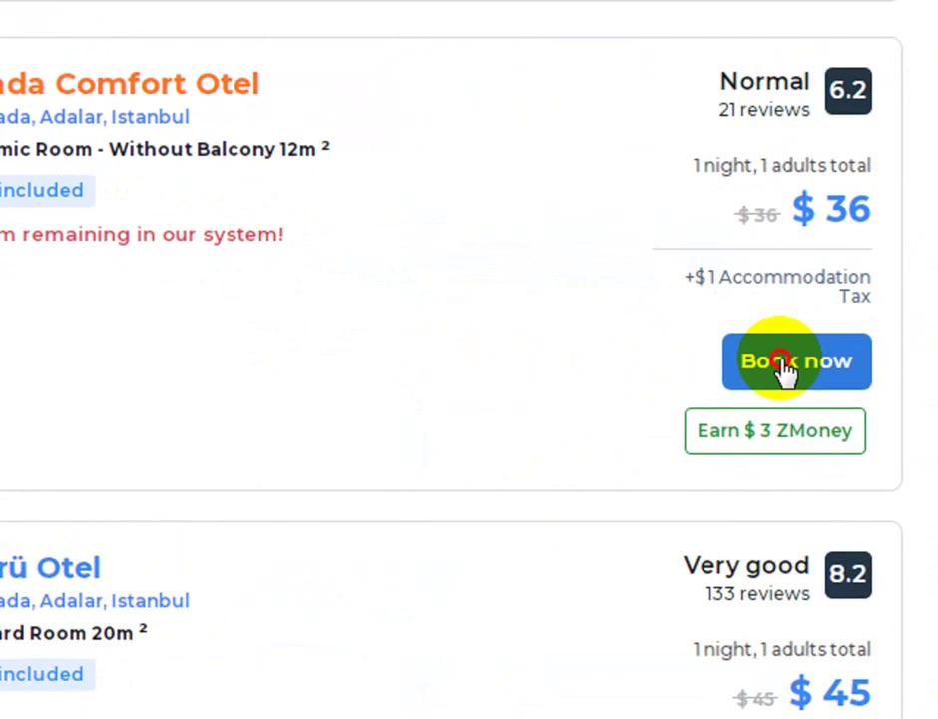
click(784, 365)
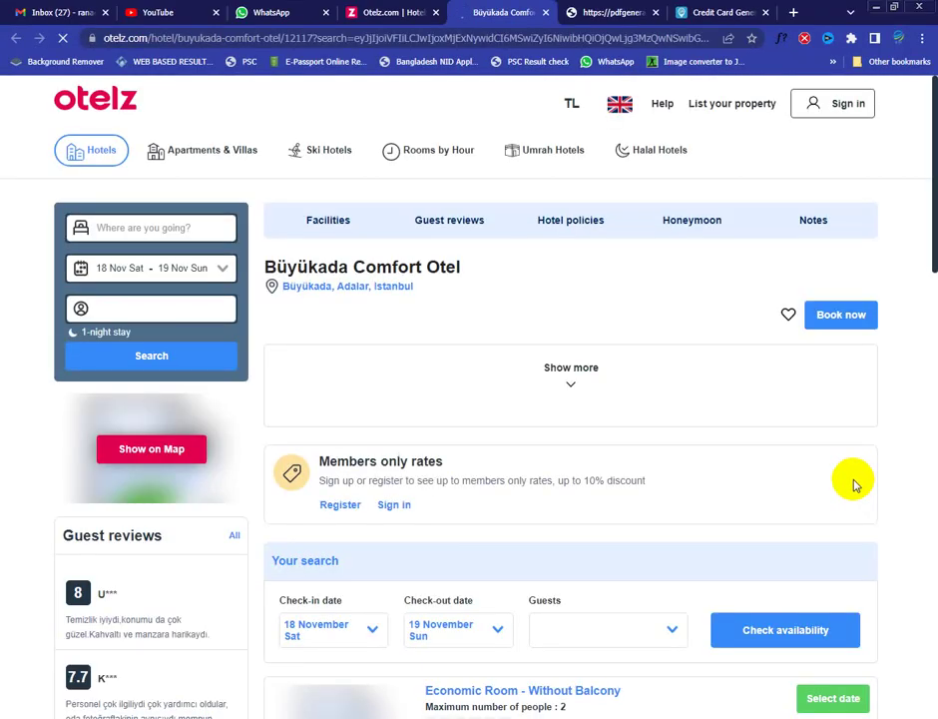
scroll(799, 539, down, 3)
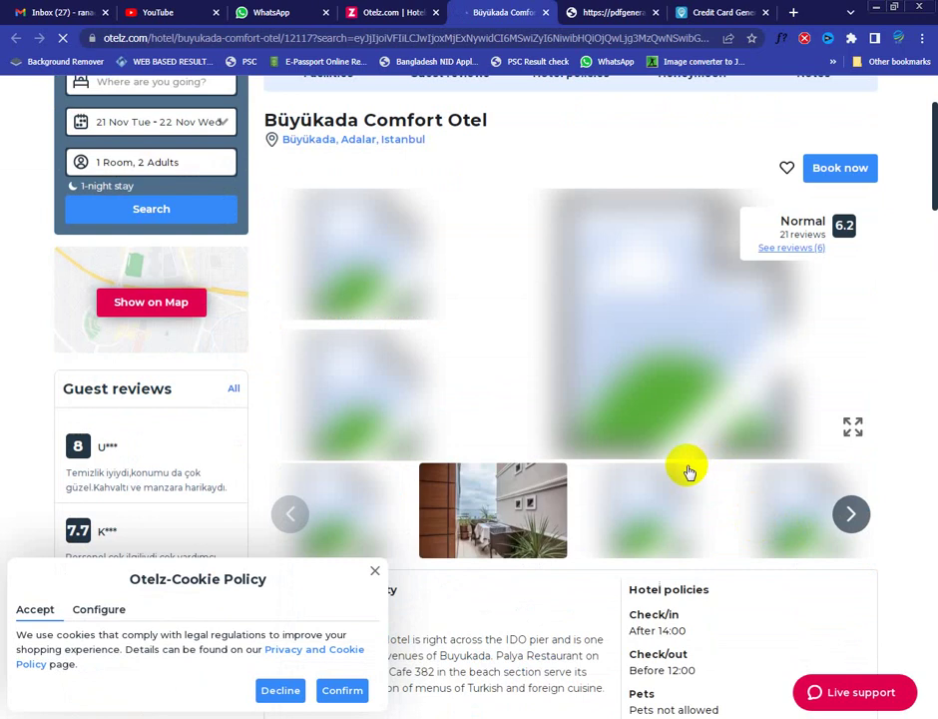
Examine Büyükada Comfort Otel's full property description, hotel policies, valid card types and lowest-priced room offer
scroll(688, 471, down, 2)
scroll(689, 471, down, 3)
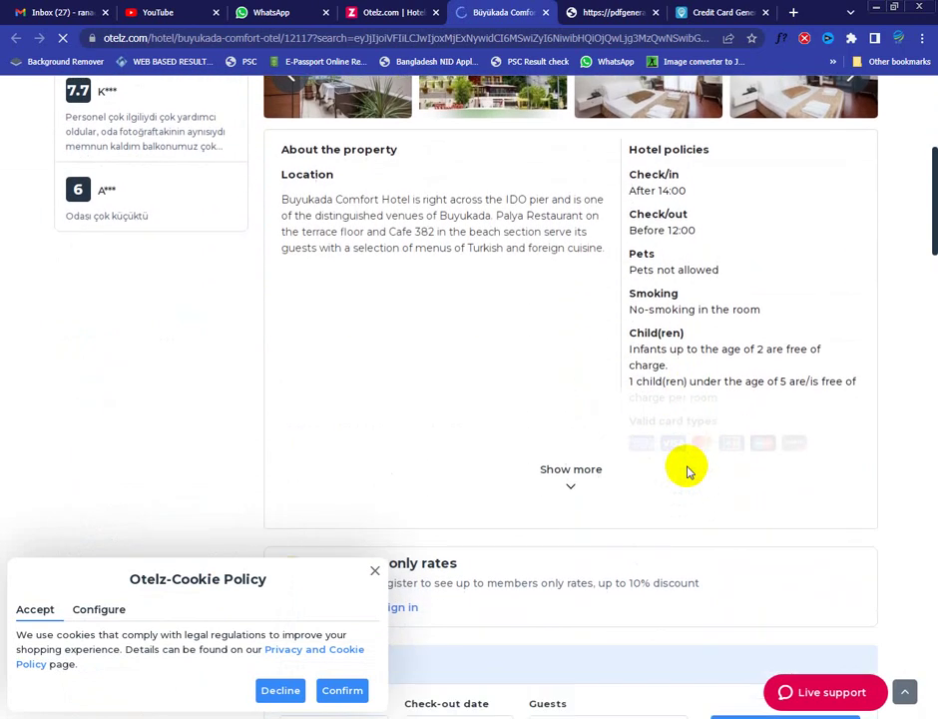
scroll(687, 469, down, 3)
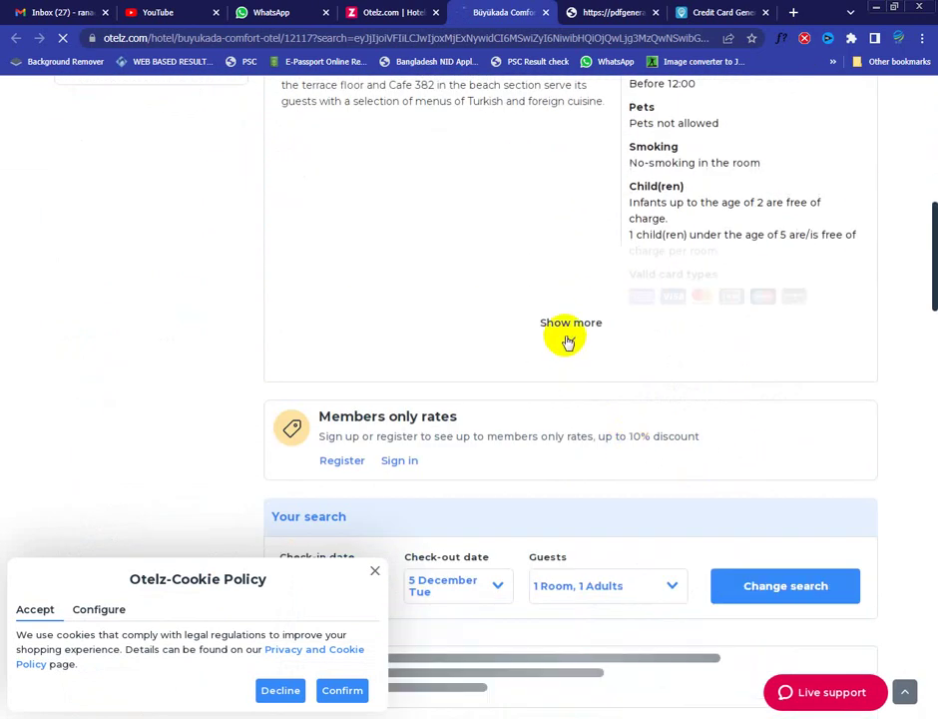
click(568, 339)
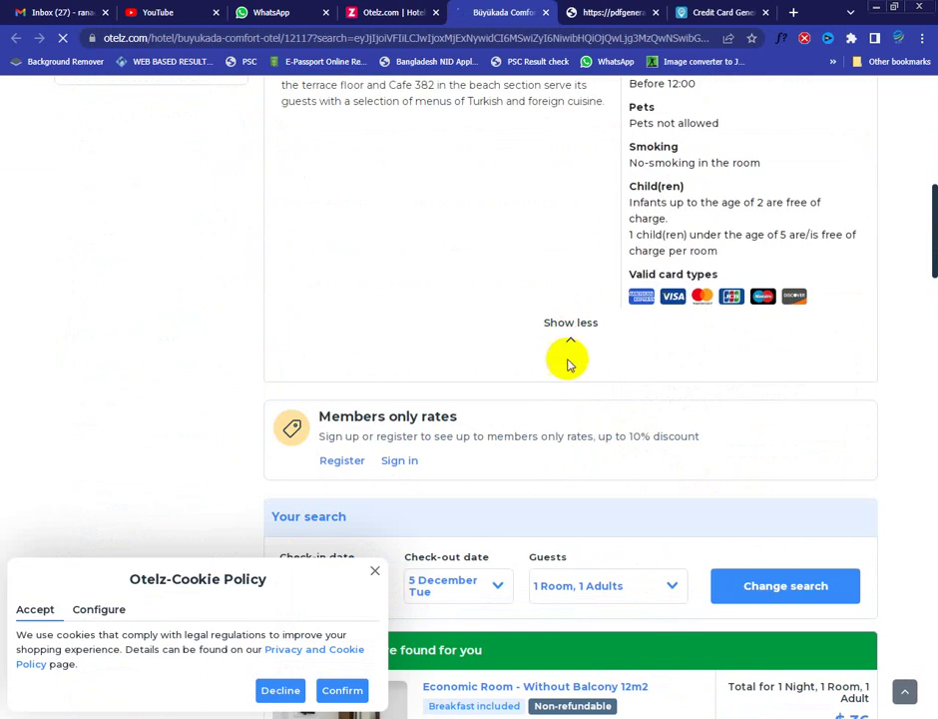
scroll(553, 372, up, 3)
scroll(551, 371, down, 5)
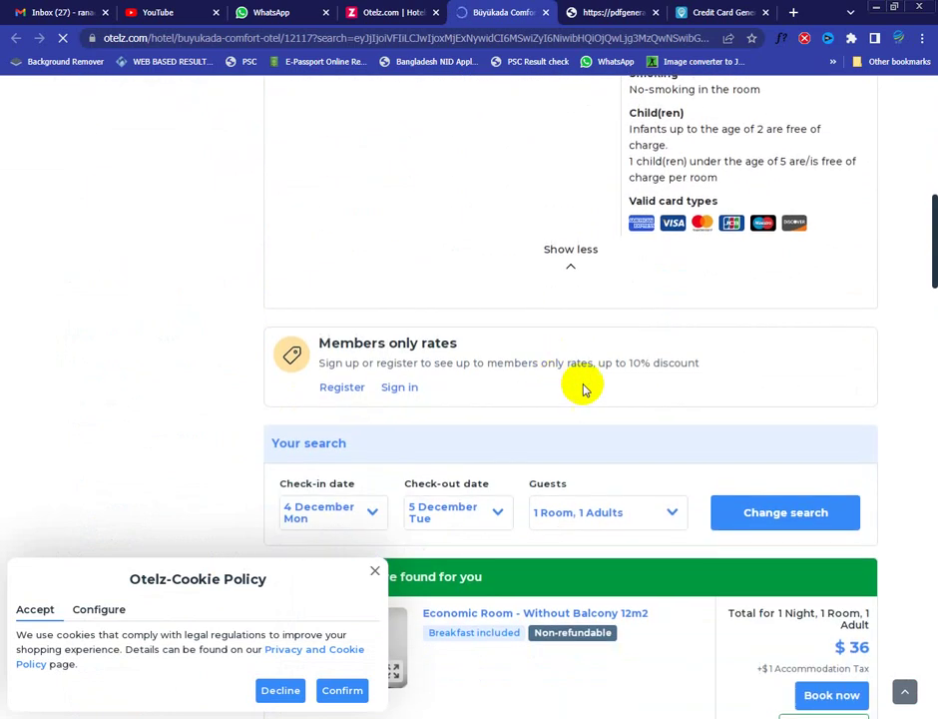
scroll(585, 390, down, 2)
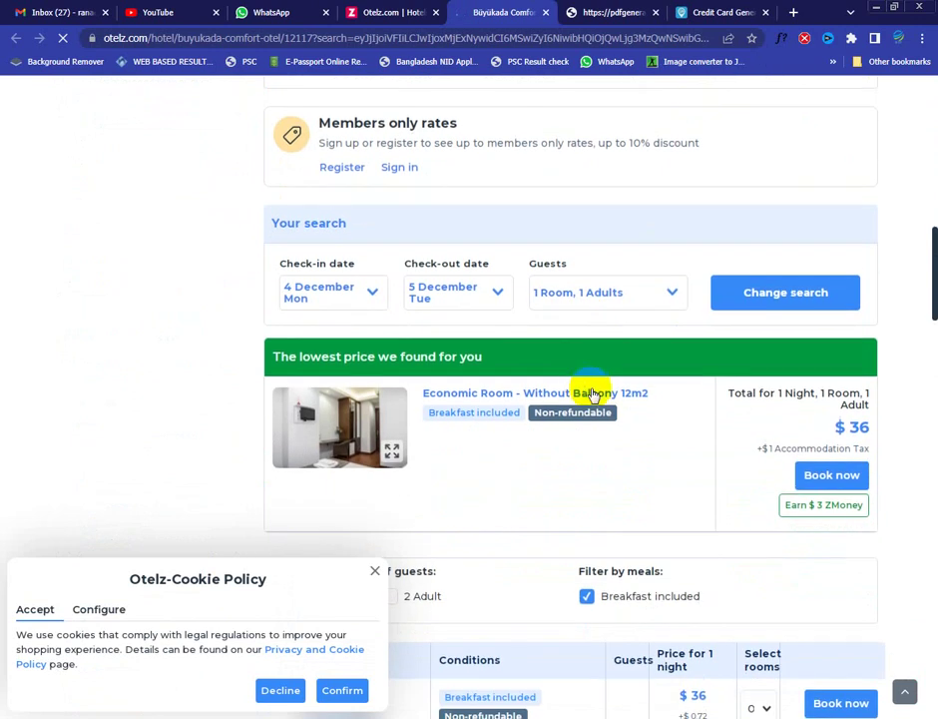
scroll(660, 464, up, 1)
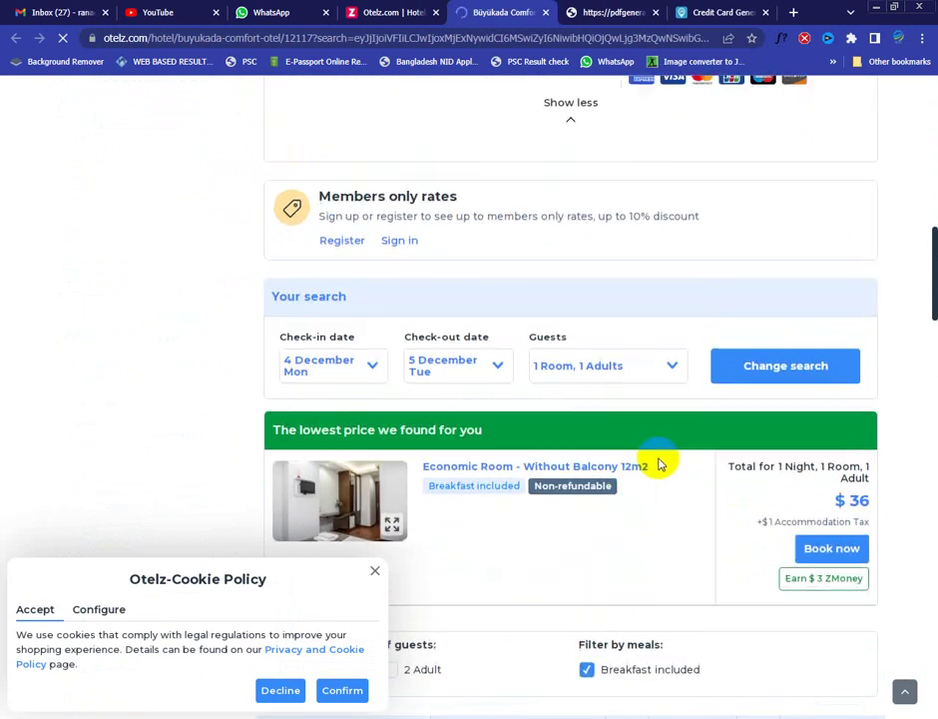
scroll(544, 385, up, 8)
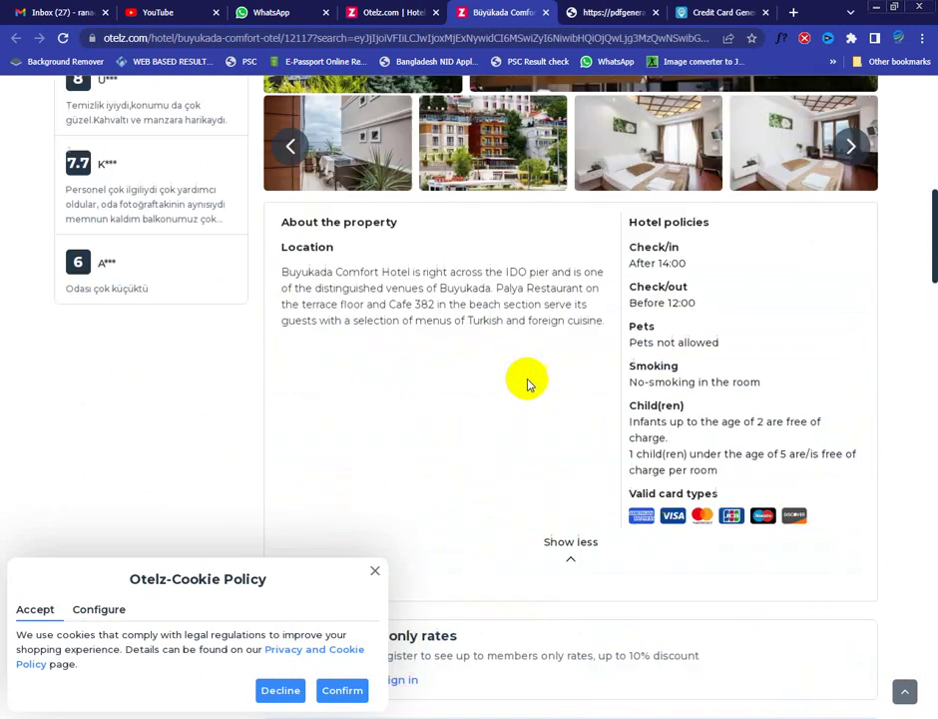
scroll(528, 384, down, 8)
scroll(528, 385, down, 2)
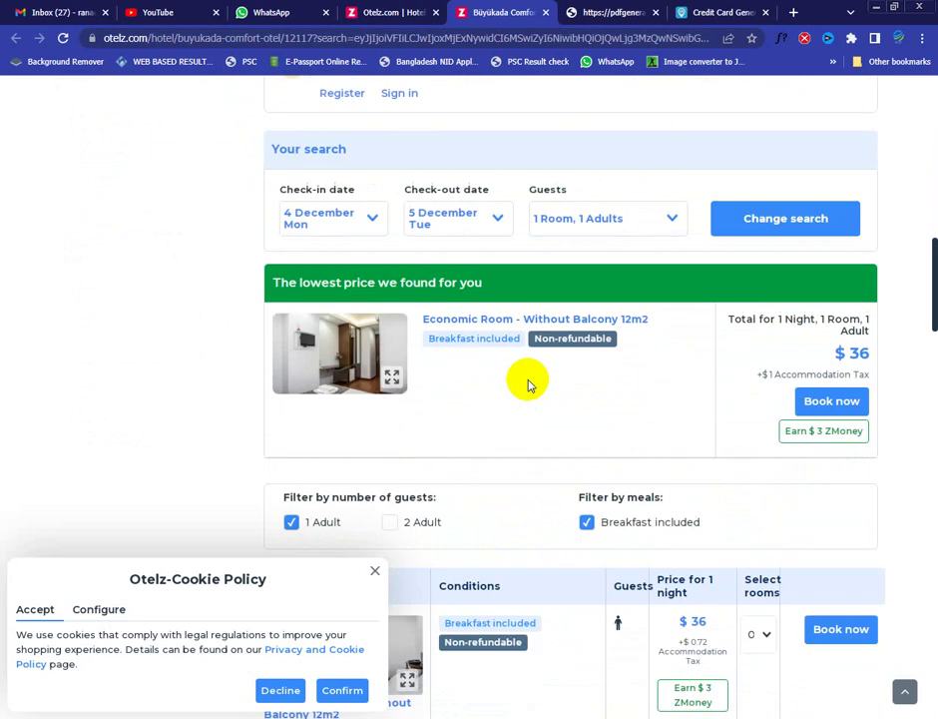
Select one Economic Room - Without Balcony with breakfast included and proceed to its reservation form
scroll(589, 390, down, 2)
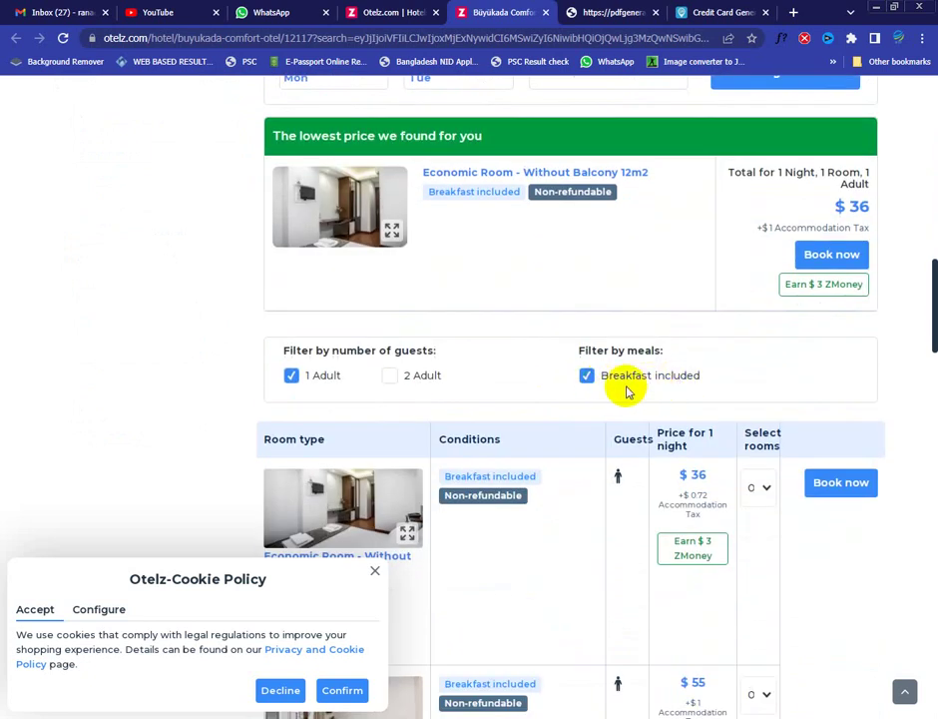
scroll(709, 419, down, 1)
scroll(699, 429, down, 1)
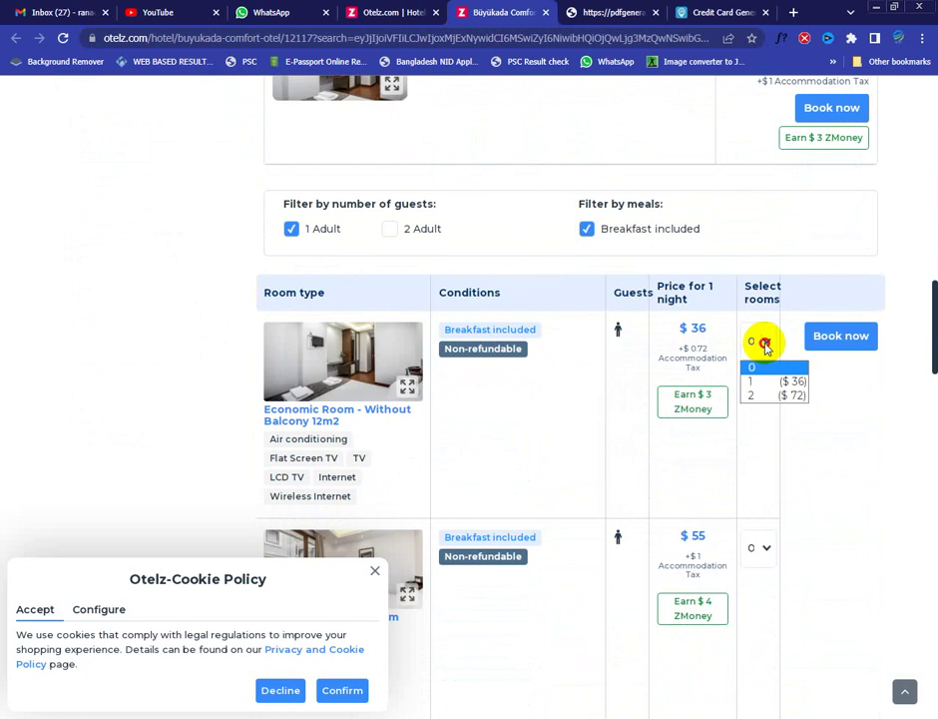
click(767, 383)
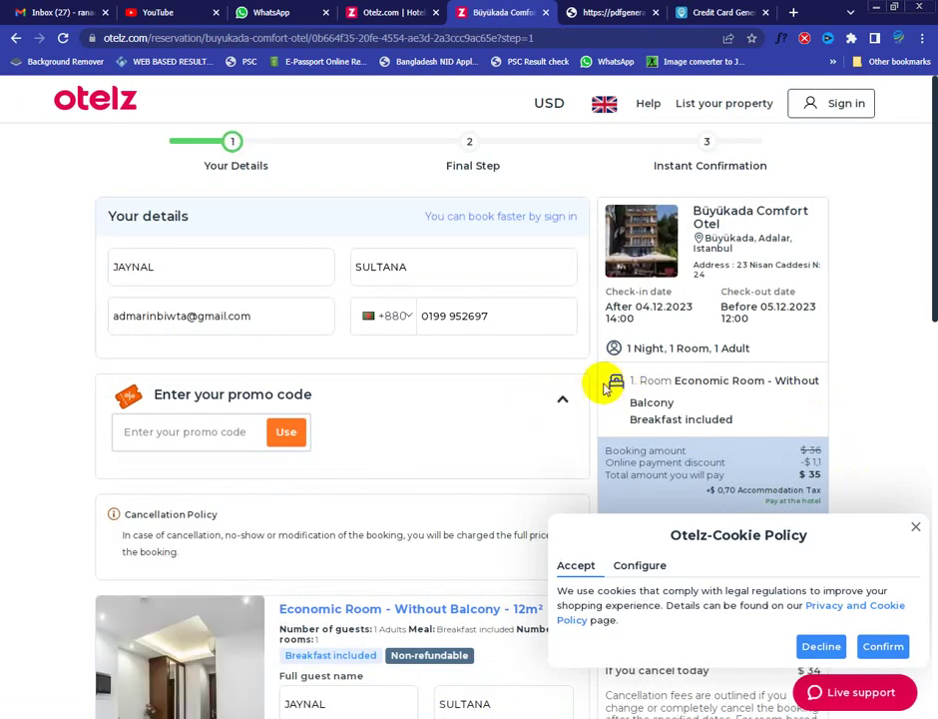
Expand the Special Requests & Notes section and confirm having read the Clarification and Consent Text
scroll(598, 384, down, 2)
scroll(597, 380, up, 1)
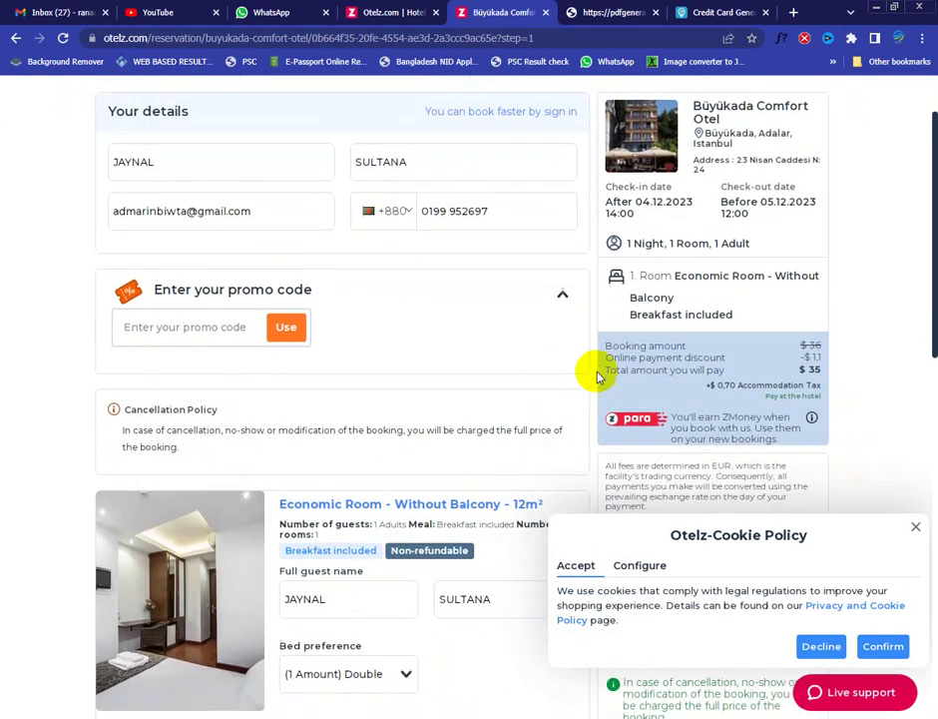
scroll(597, 378, down, 4)
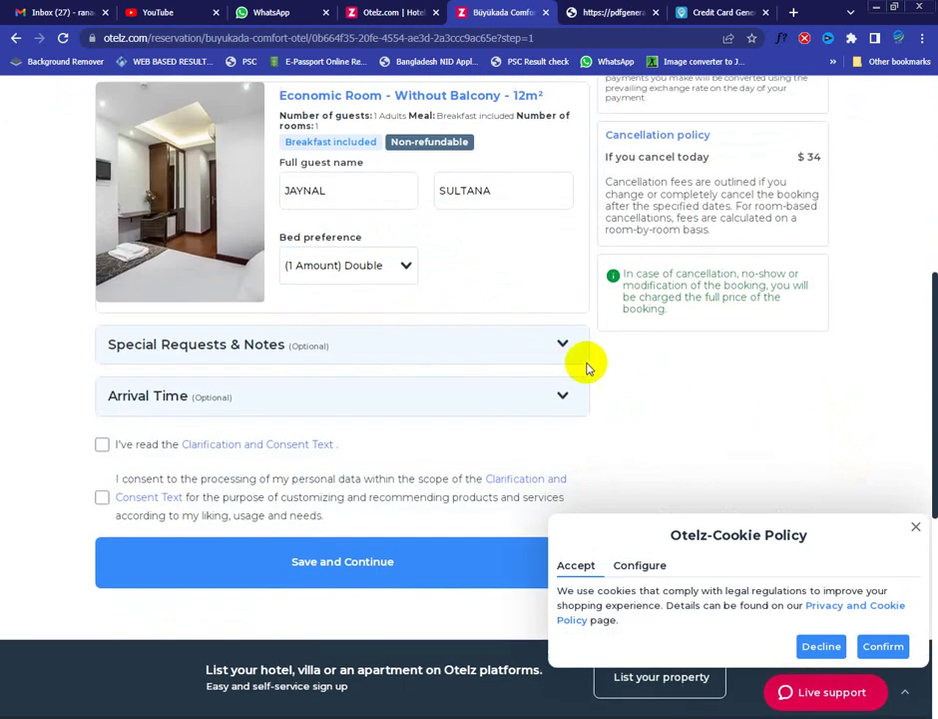
scroll(473, 389, up, 1)
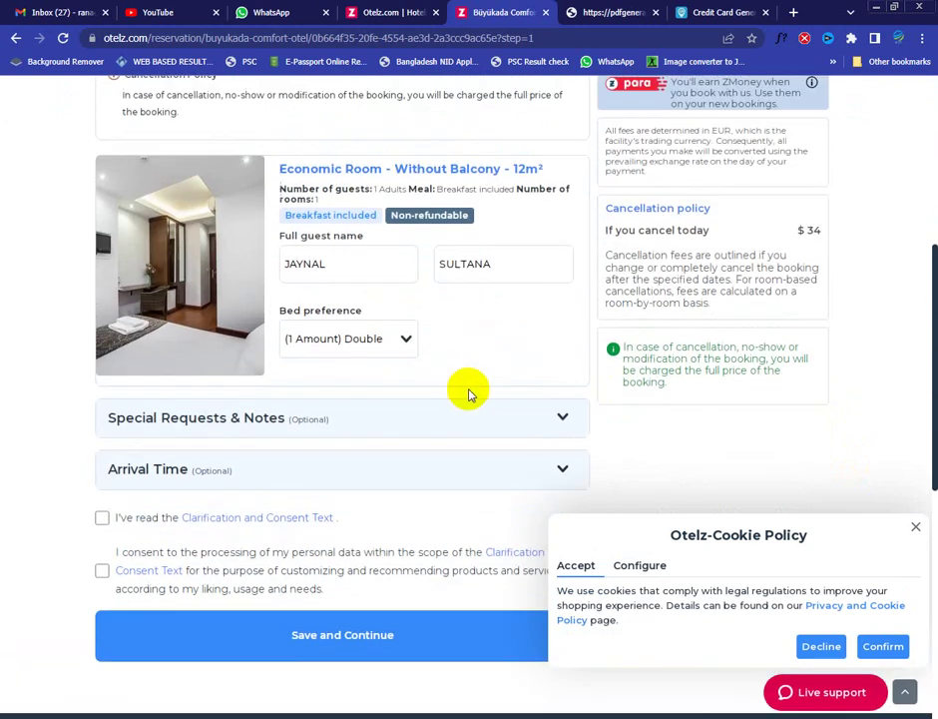
scroll(464, 404, up, 1)
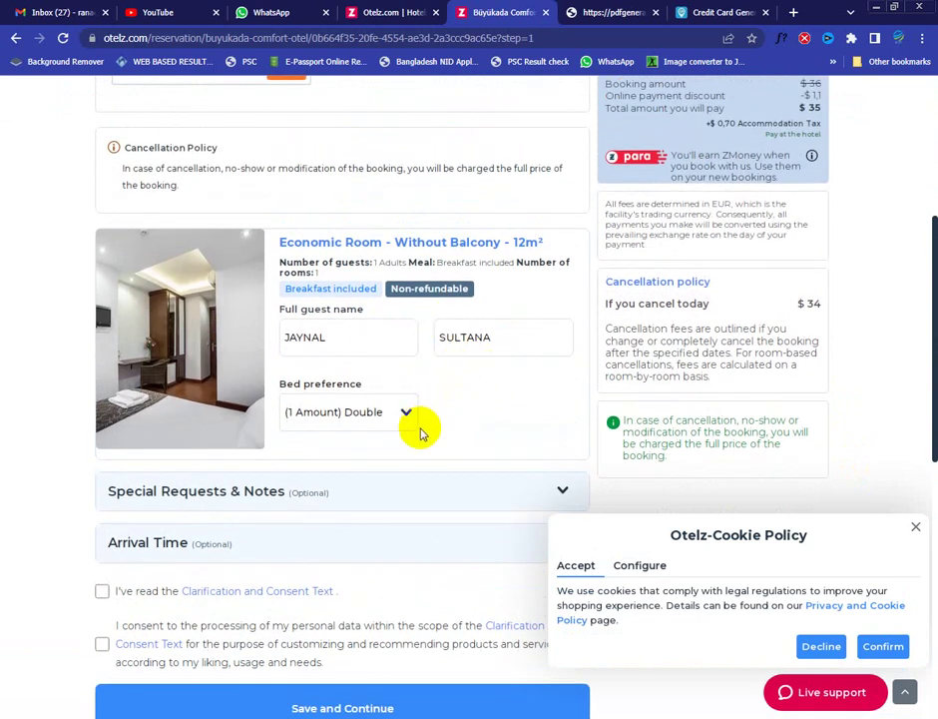
scroll(345, 454, down, 2)
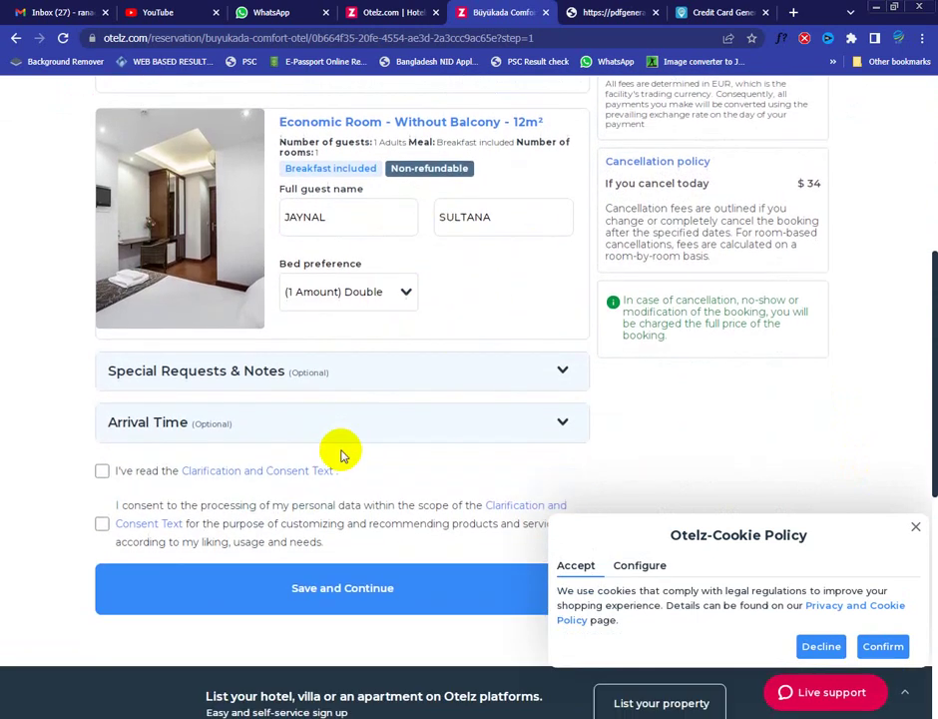
click(407, 356)
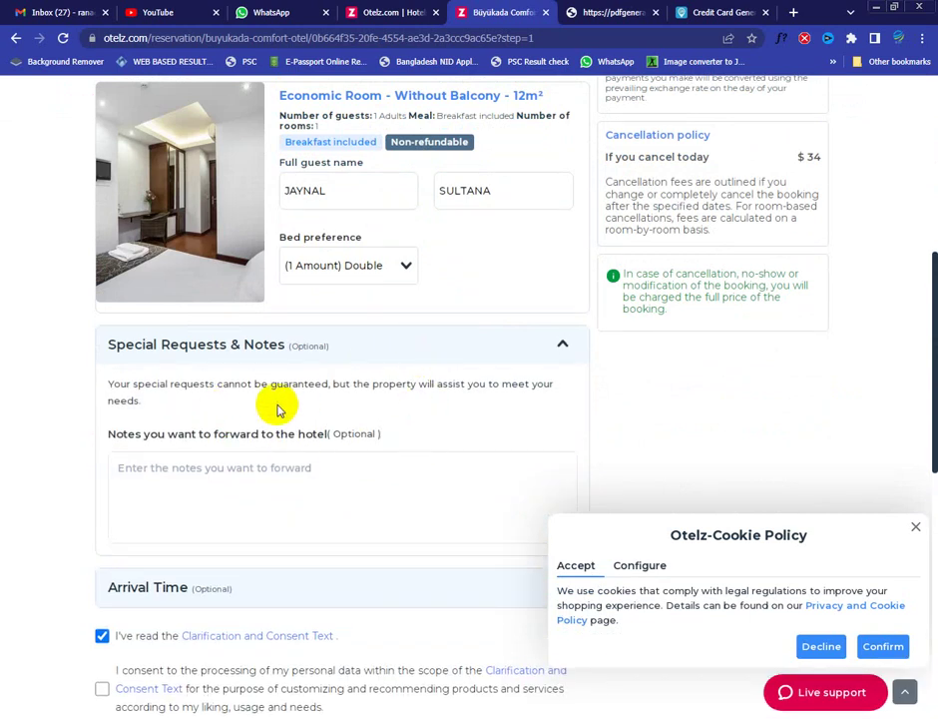
Set the estimated time of arrival for the booking to 11:00 to 12:00
scroll(325, 477, up, 3)
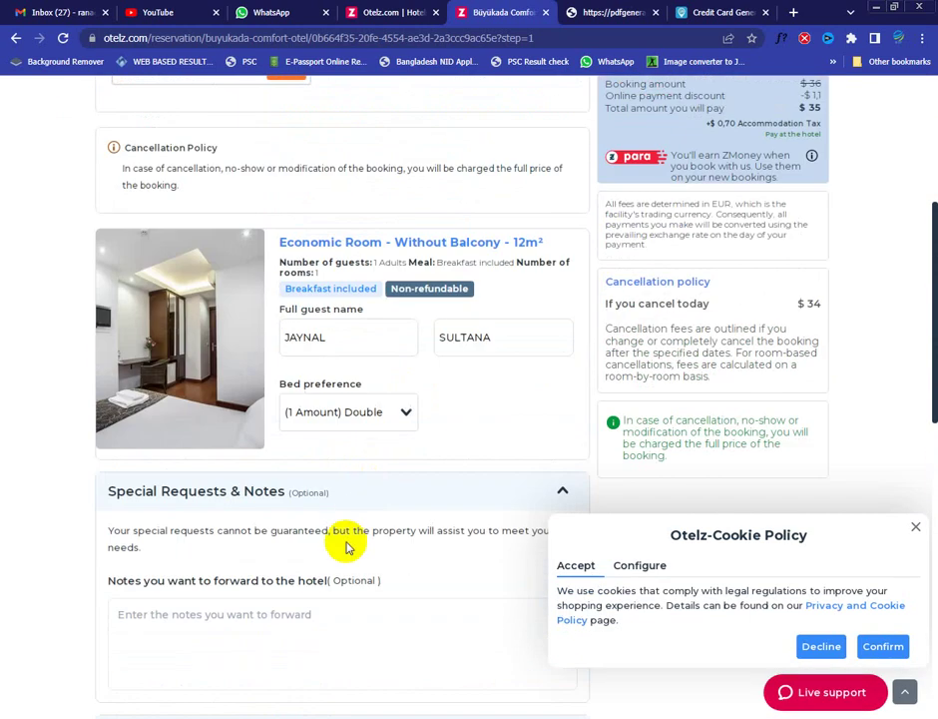
scroll(340, 554, up, 7)
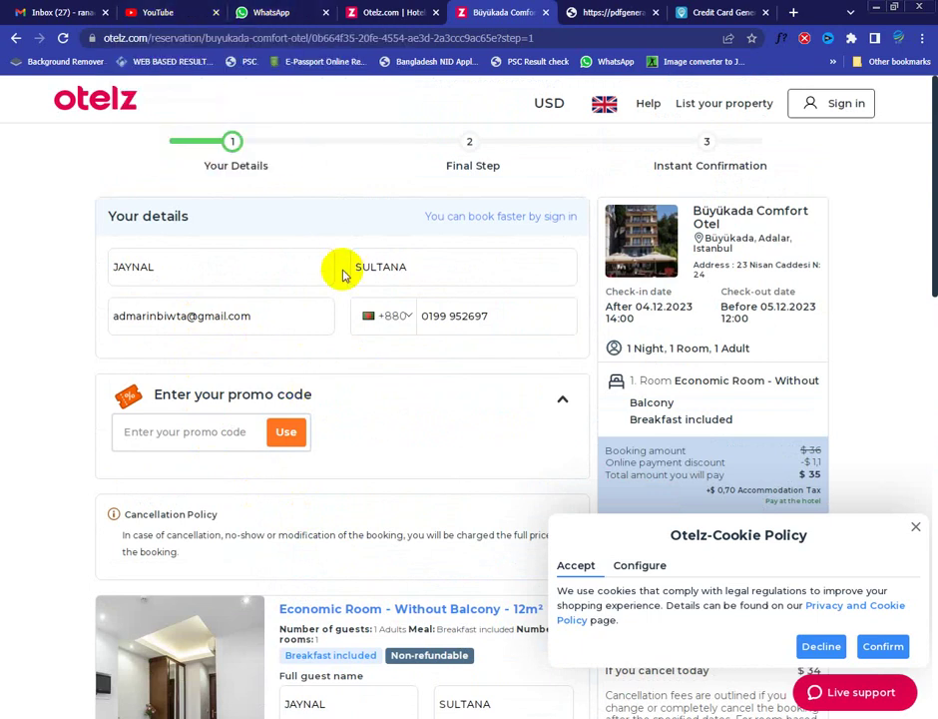
scroll(342, 276, down, 7)
scroll(368, 342, down, 2)
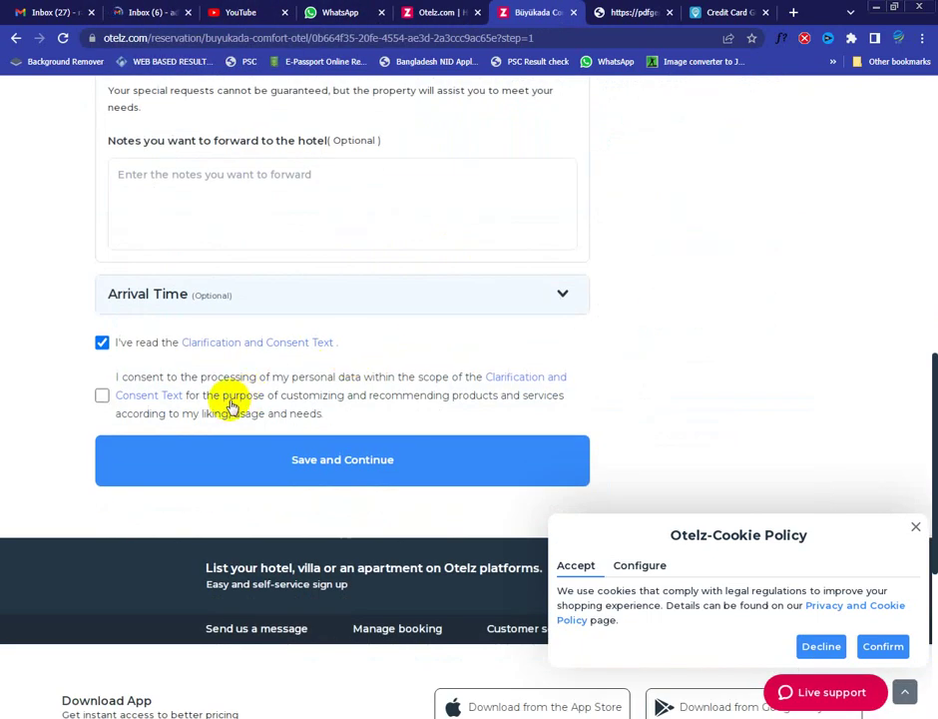
click(258, 297)
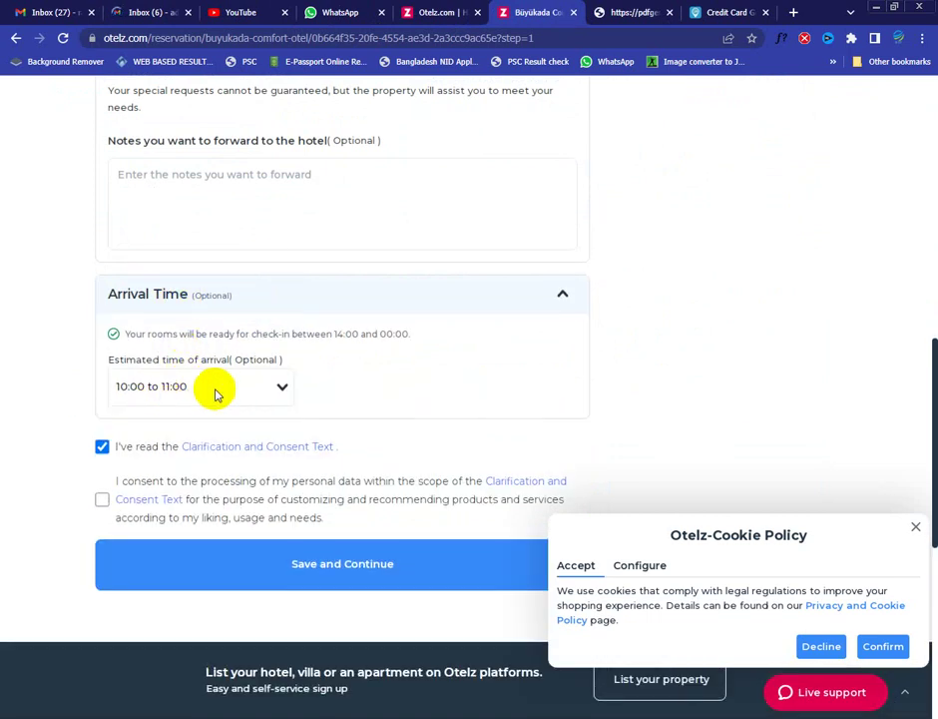
click(249, 387)
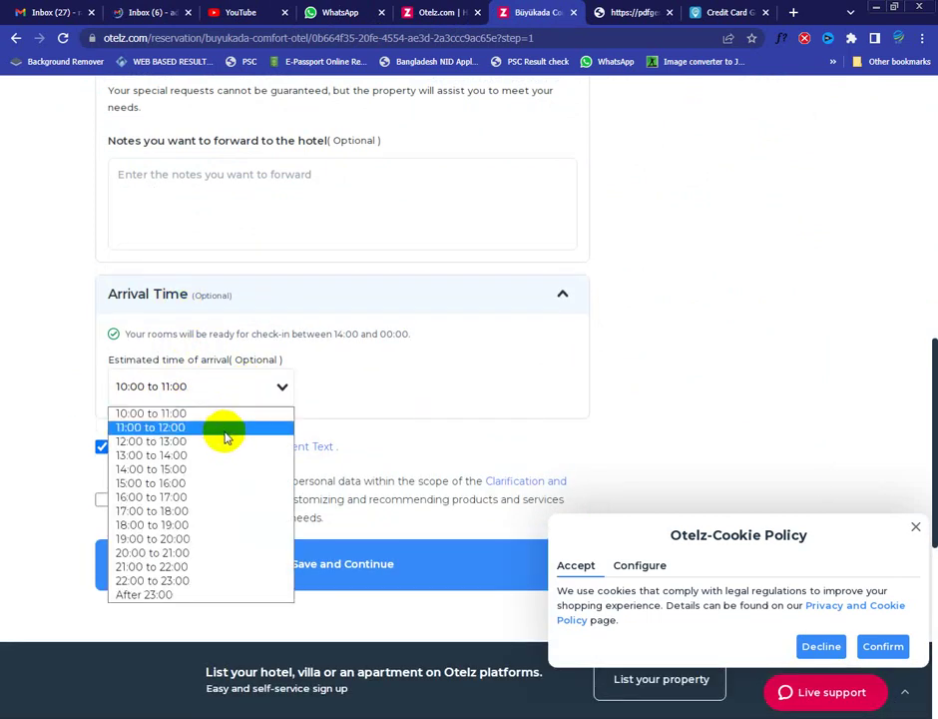
click(225, 433)
Check the completed guest and room details, then save them and continue to the final booking step
scroll(461, 403, down, 2)
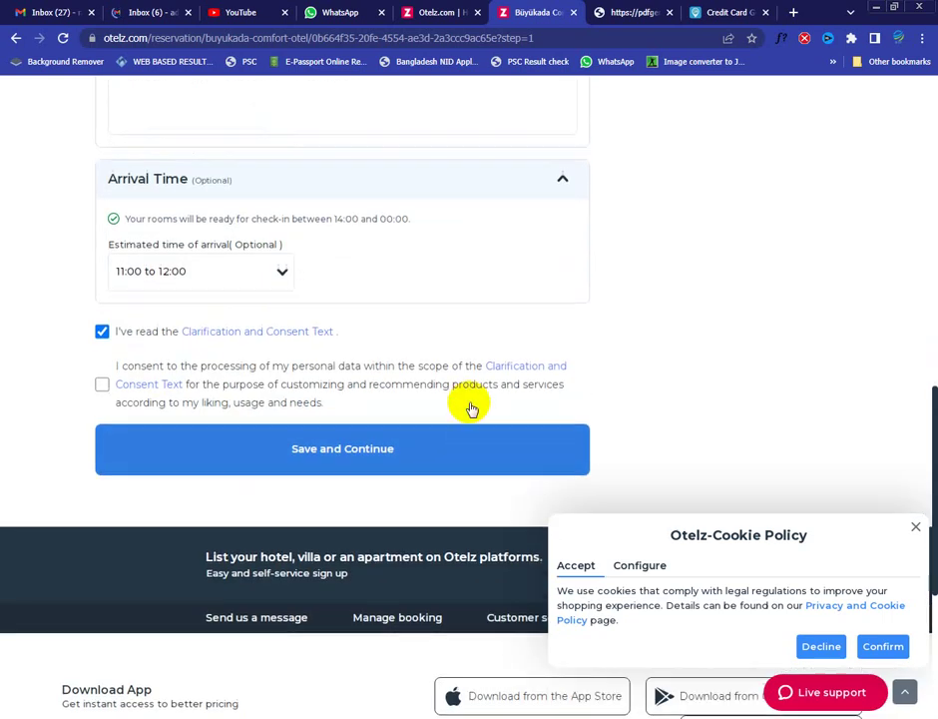
scroll(471, 408, up, 5)
scroll(469, 404, up, 7)
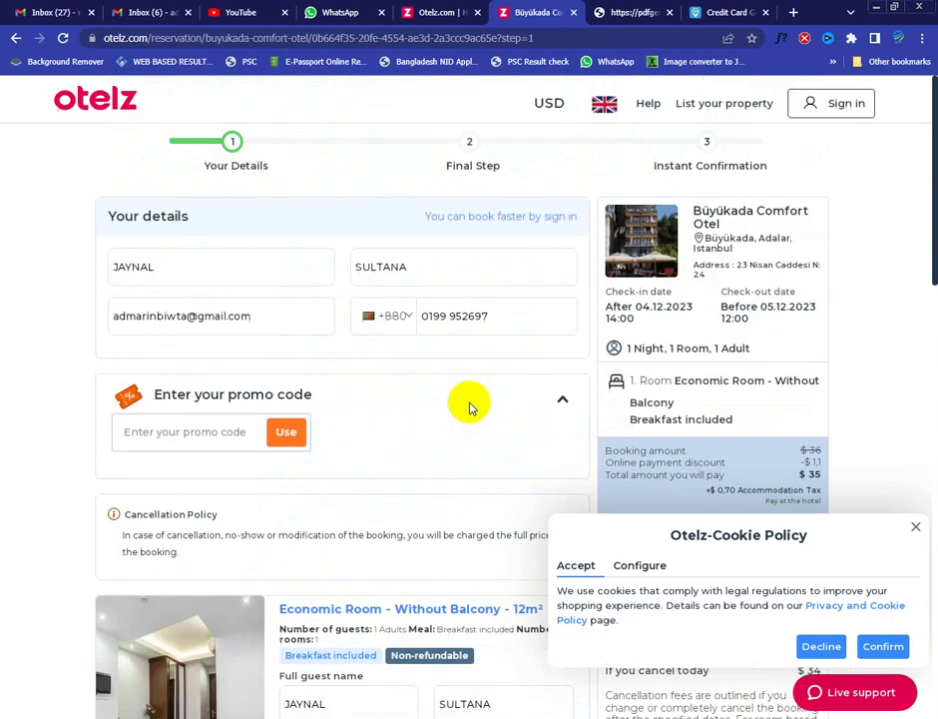
scroll(421, 450, down, 4)
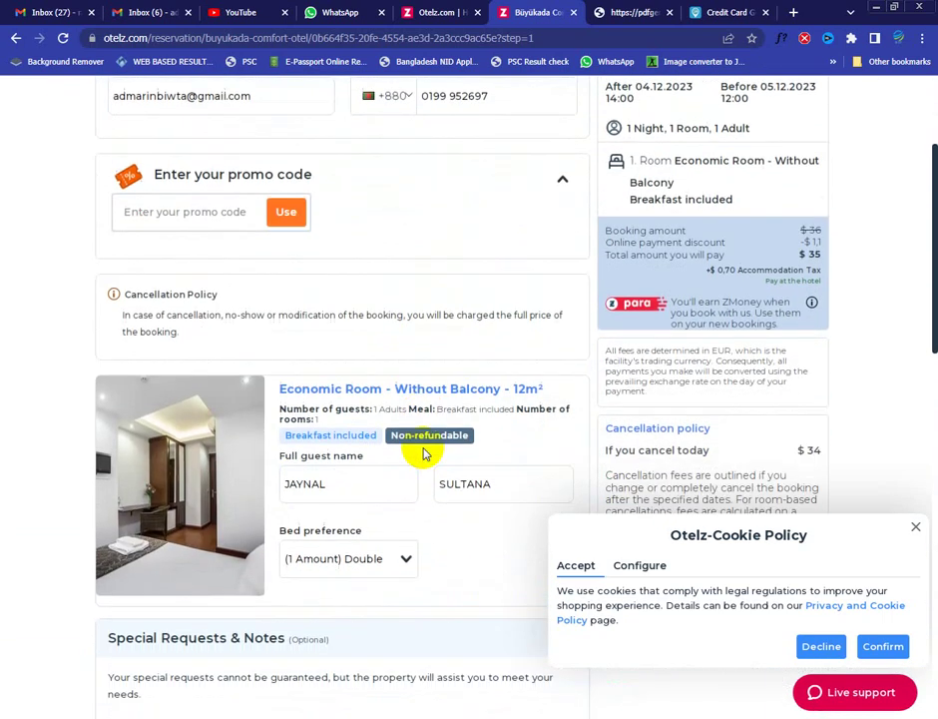
scroll(423, 449, down, 17)
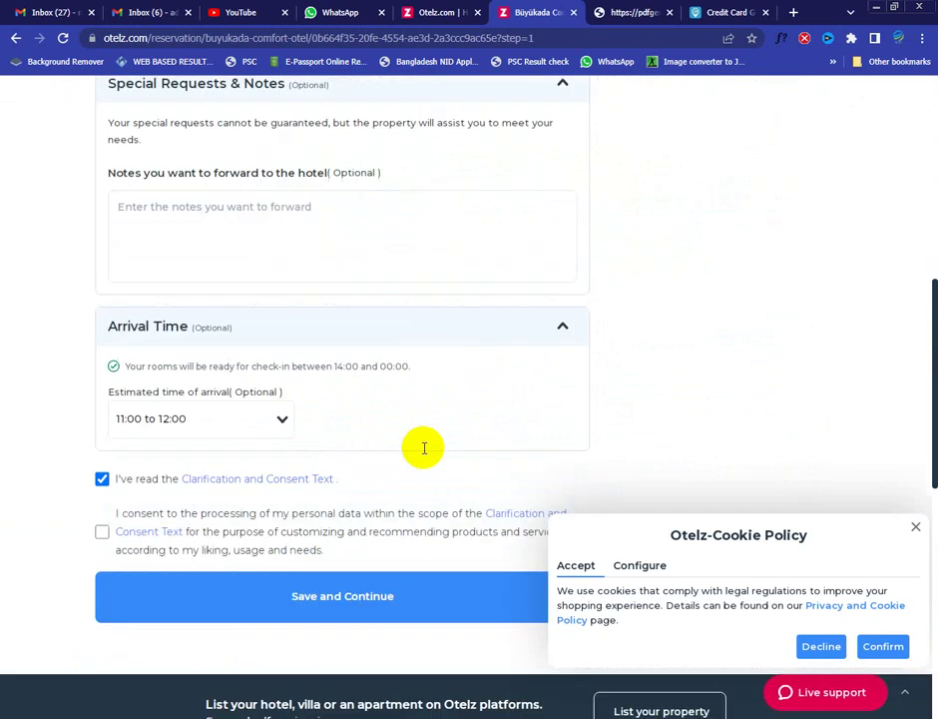
click(353, 279)
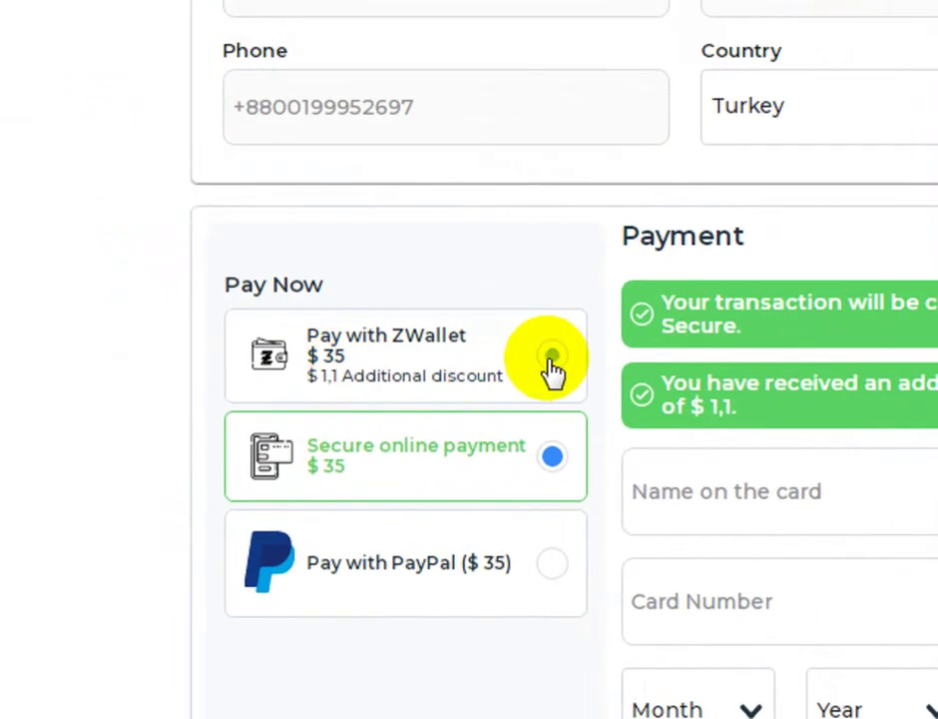
Try Pay with ZWallet as the payment method and open the sign-in it requires
click(550, 357)
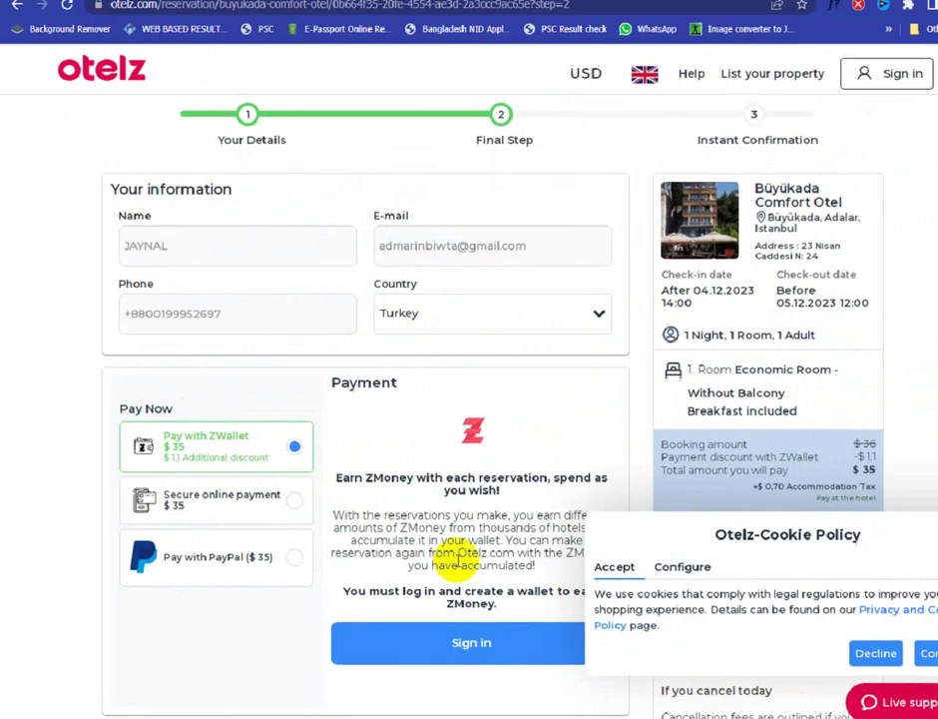
scroll(457, 562, down, 2)
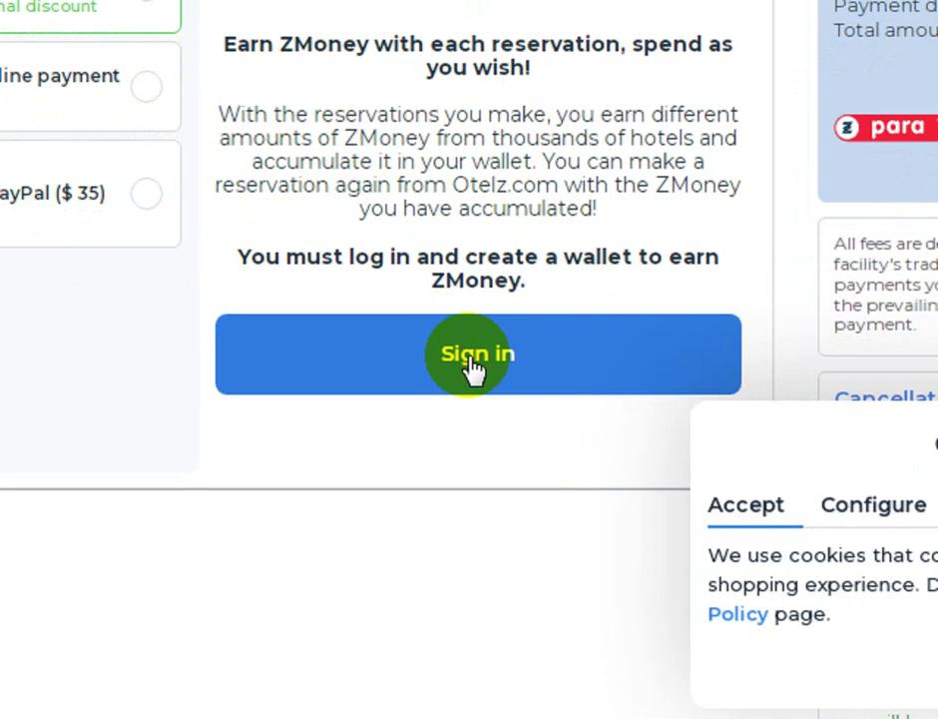
click(474, 365)
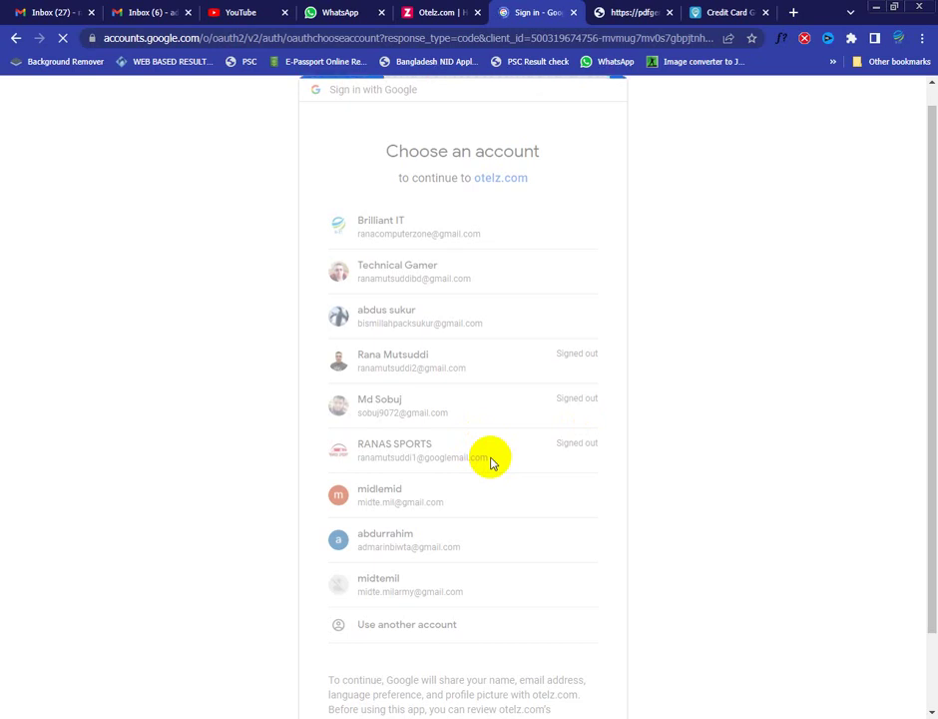
Inspect the cardholder name and card number fields required for Secure online payment
scroll(384, 401, down, 3)
click(367, 377)
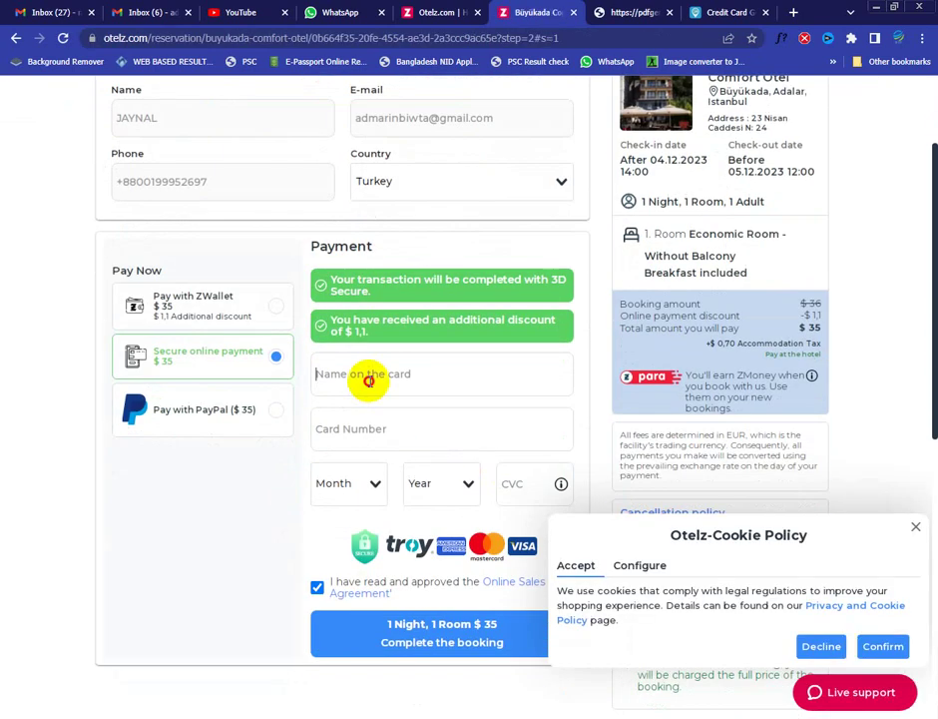
click(359, 433)
click(241, 540)
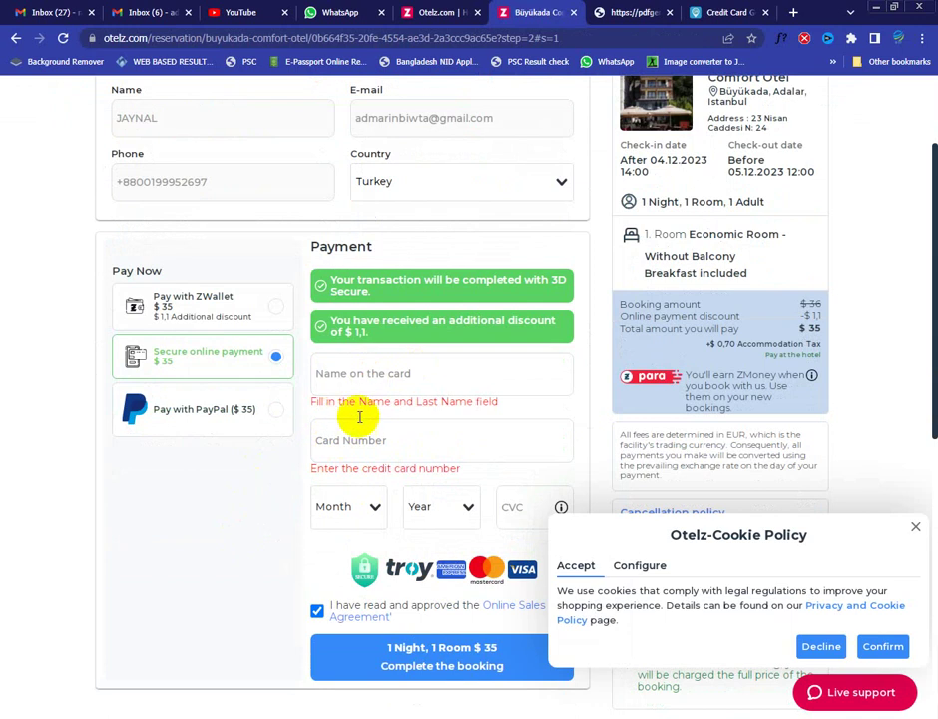
Switch to the DNS Checker site and view its Free Credit Card Generator page
click(732, 12)
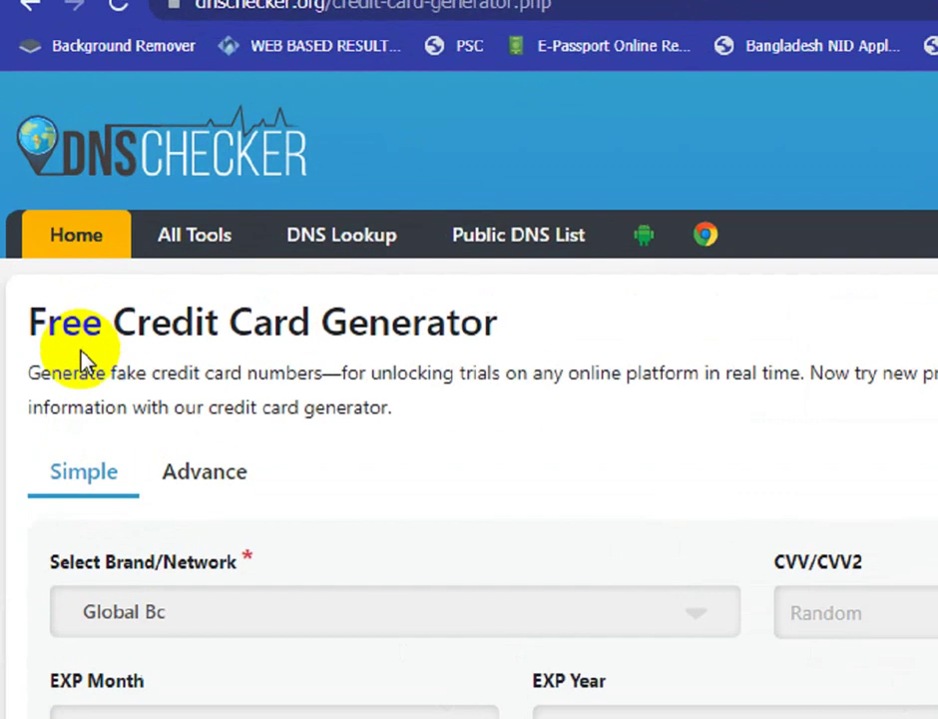
drag(18, 207, 238, 210)
drag(475, 337, 544, 354)
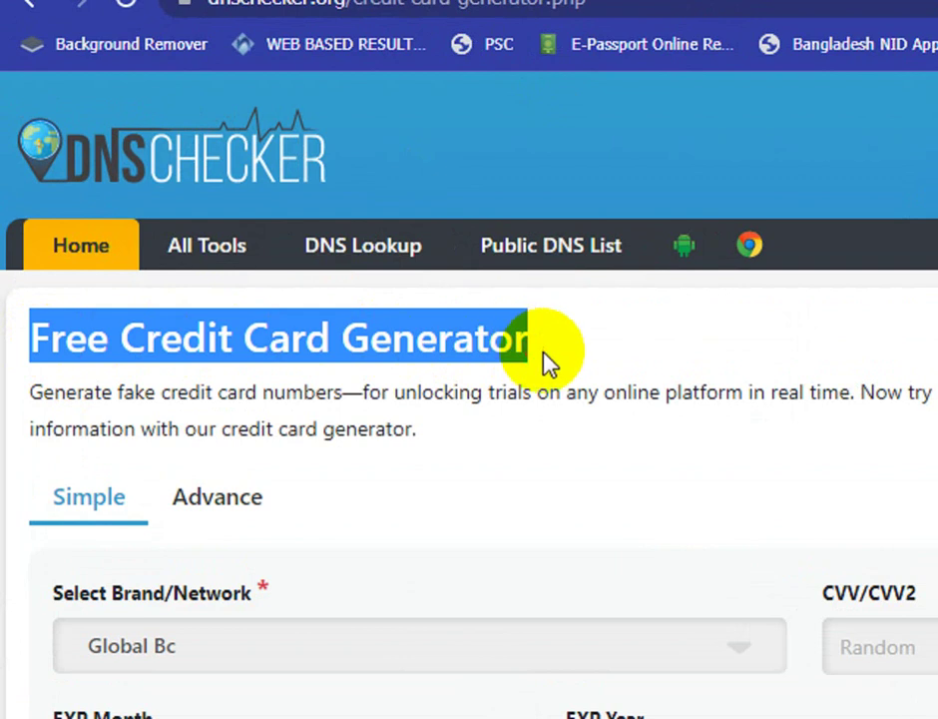
click(597, 360)
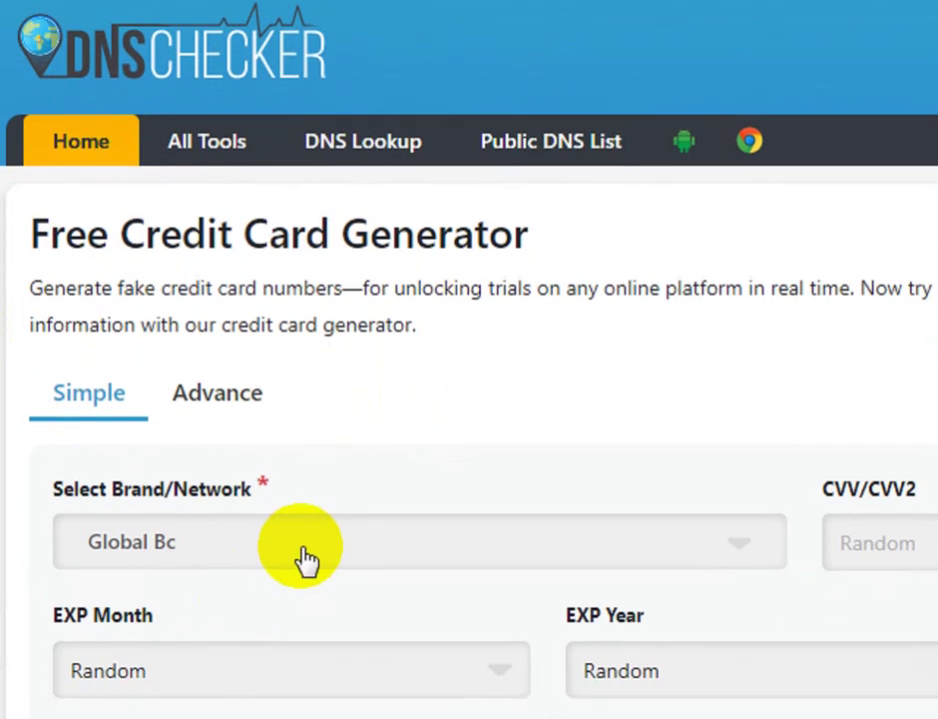
Set the generator's card network to Mastercard and fill in the CVV/CVV2 field
click(307, 604)
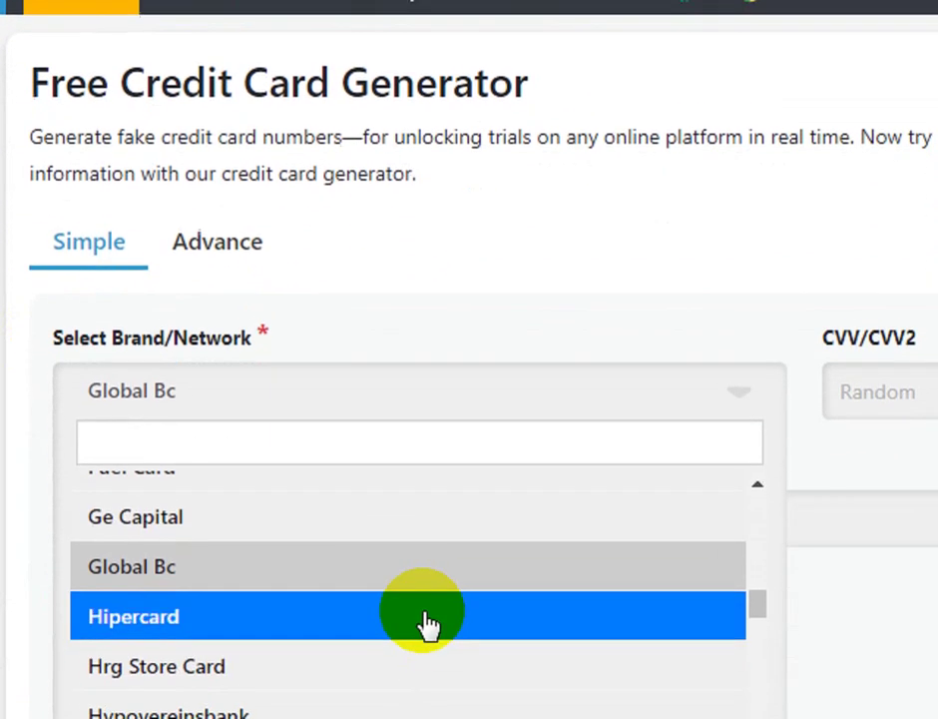
scroll(377, 604, down, 3)
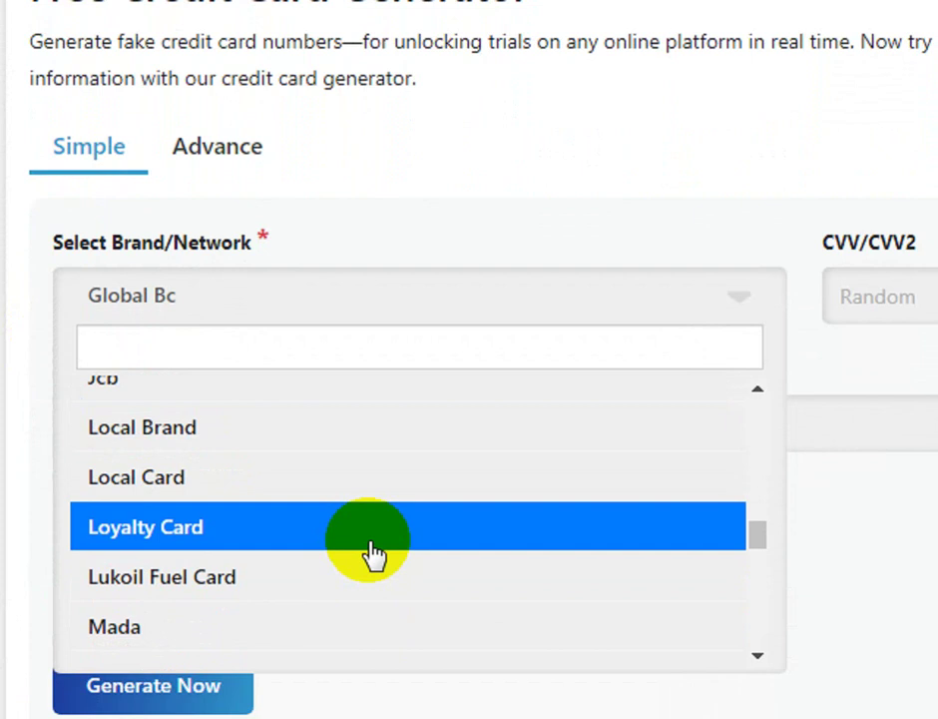
scroll(366, 554, down, 2)
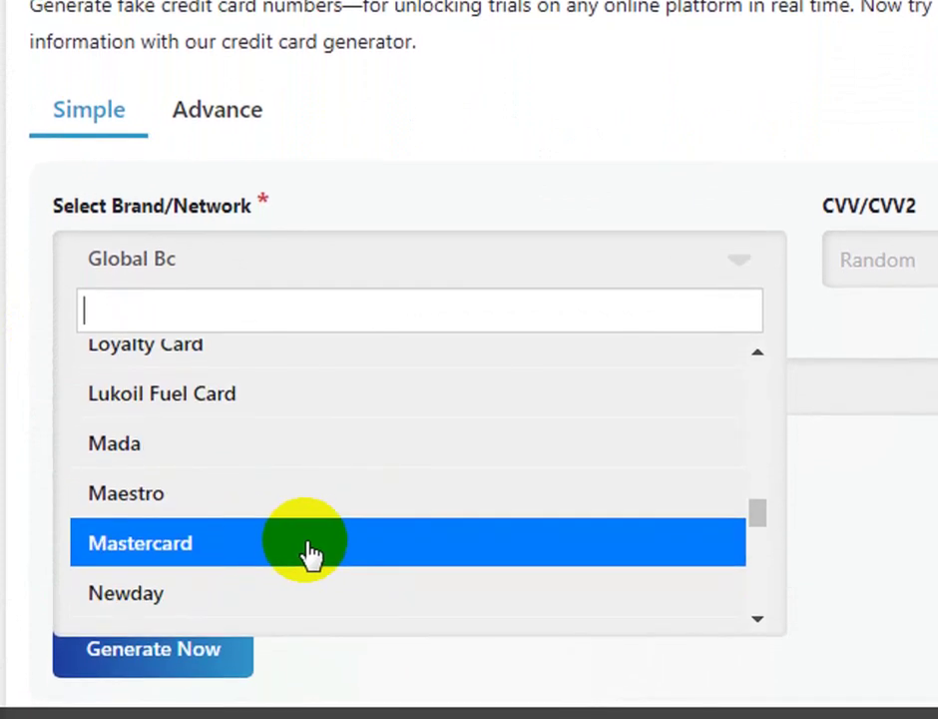
click(309, 554)
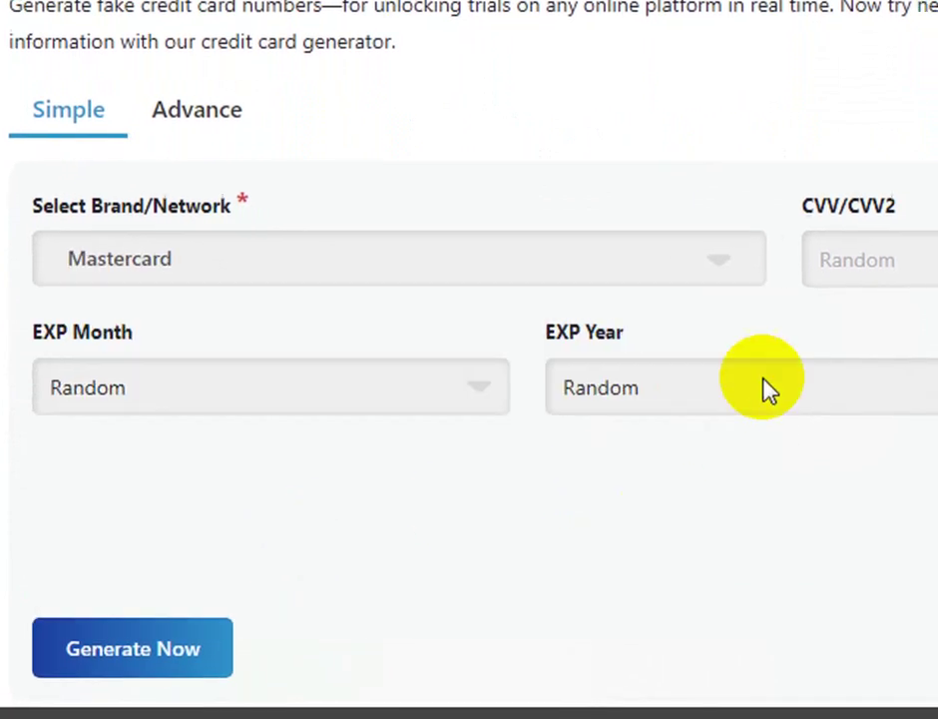
click(763, 268)
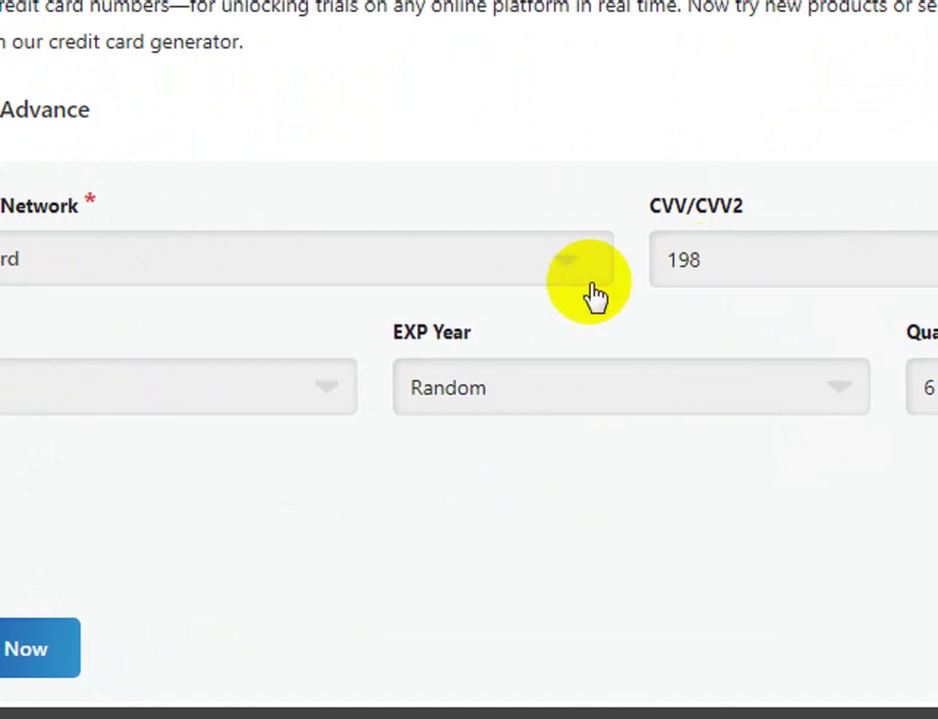
Set the expiry month to 9 and the expiry year to 2028, and generate the cards
click(5, 404)
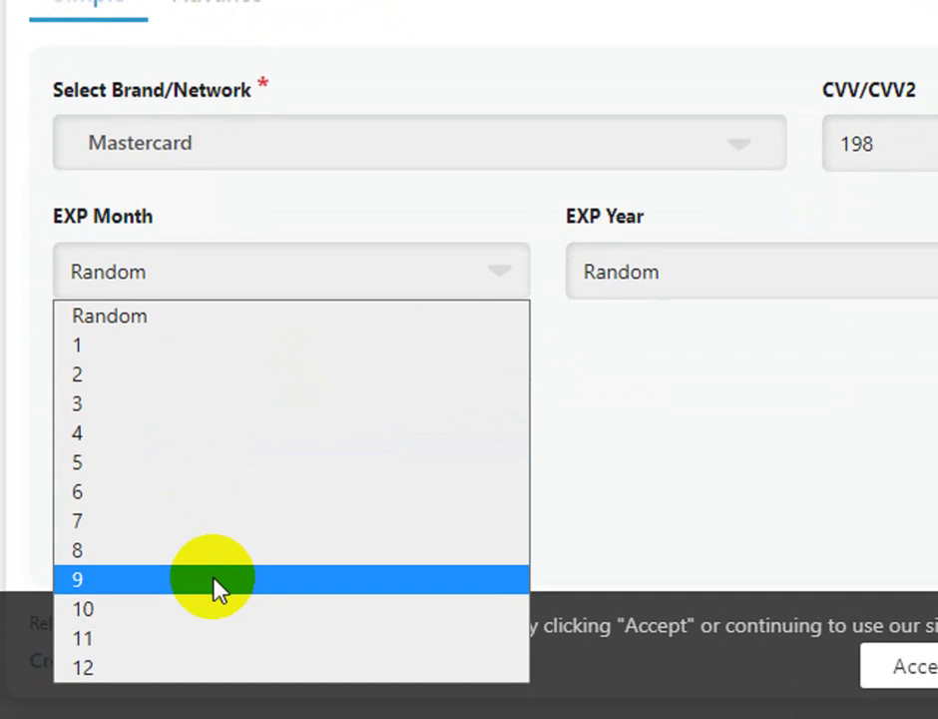
click(220, 696)
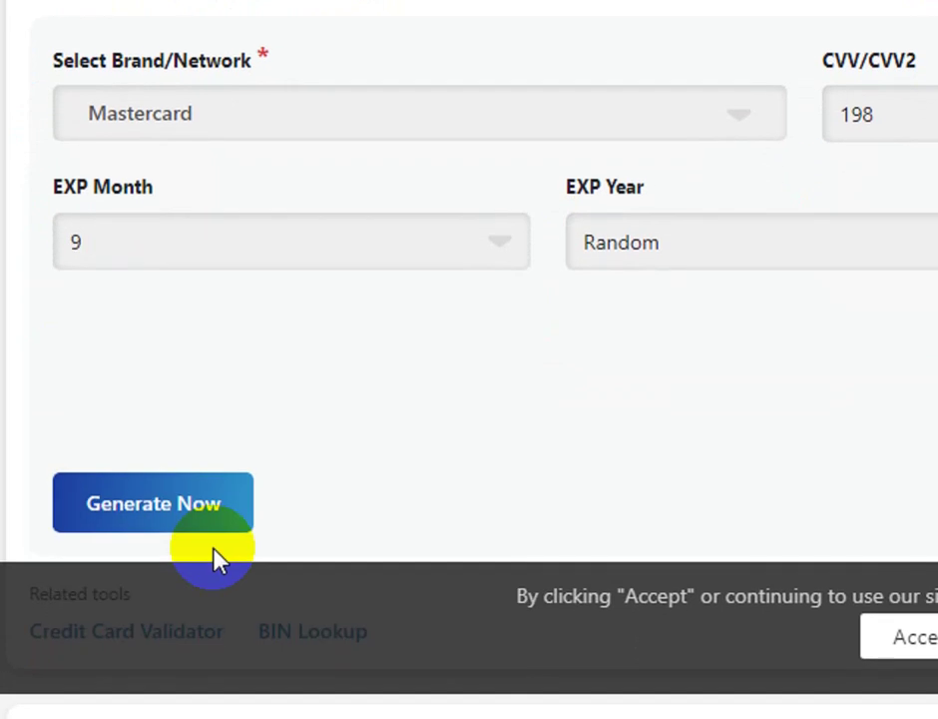
click(729, 262)
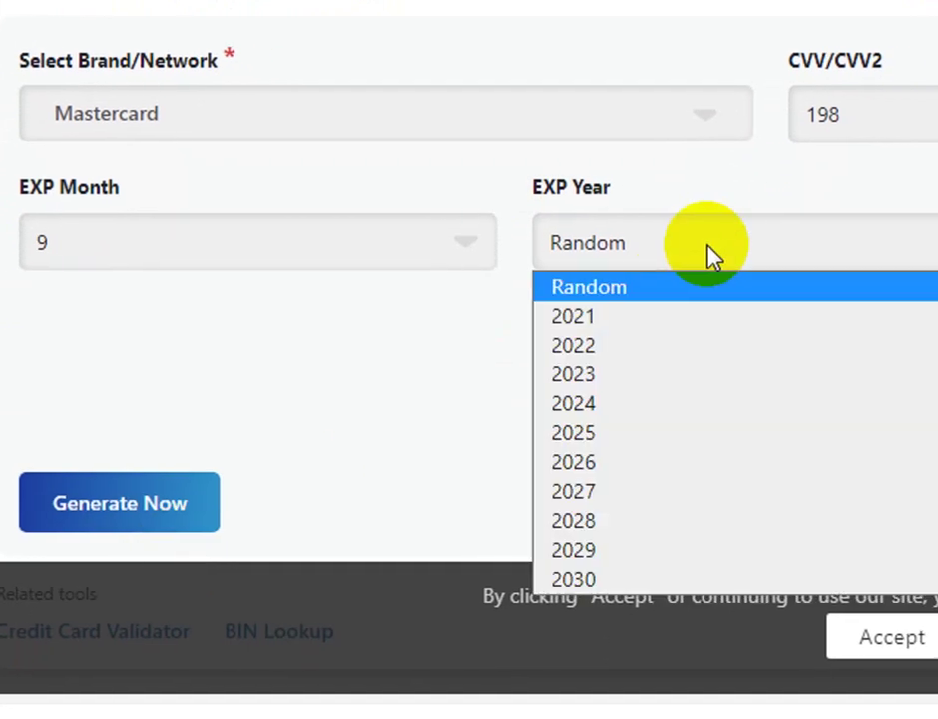
click(658, 521)
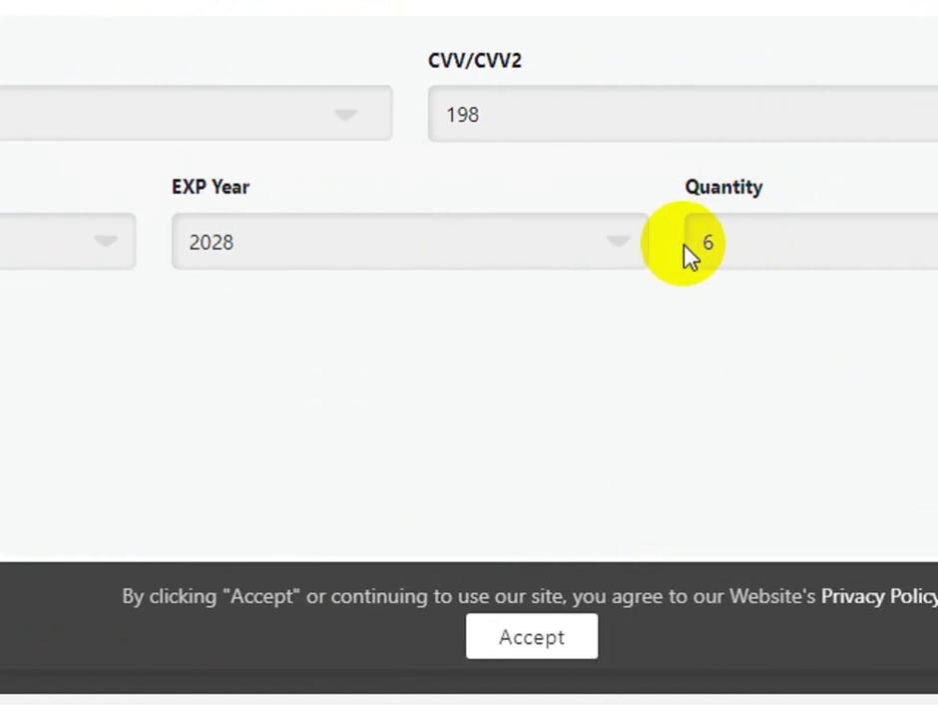
scroll(293, 370, down, 5)
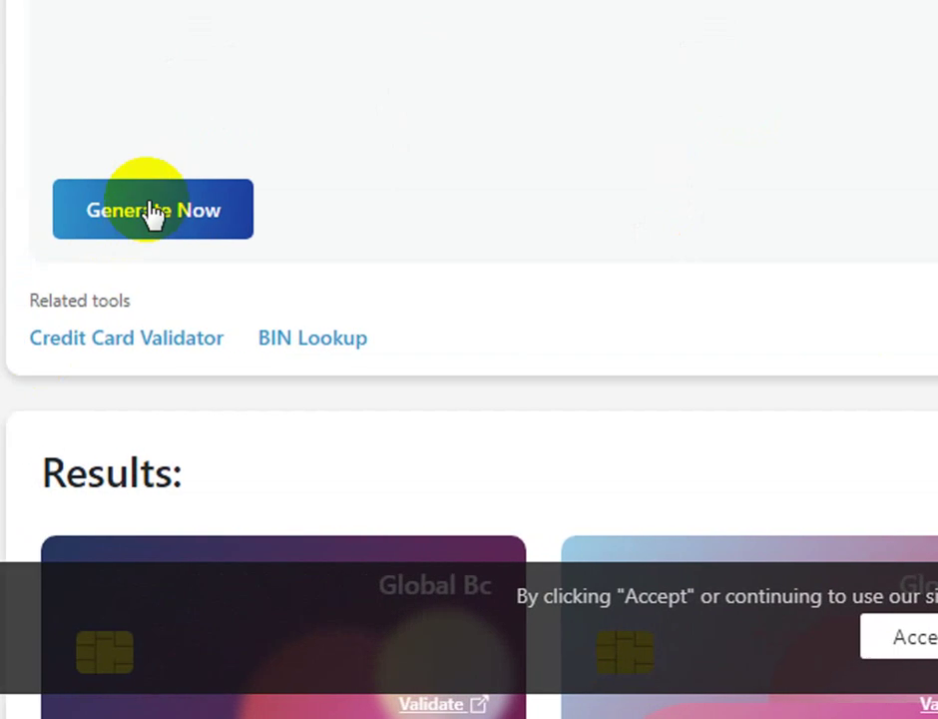
click(153, 210)
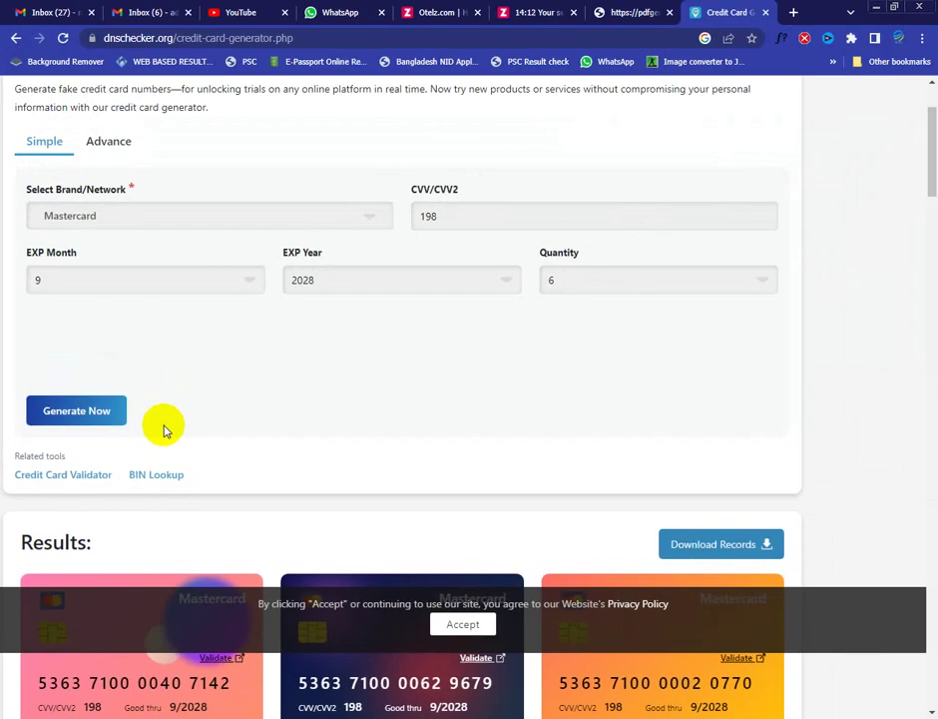
Copy the first generated Mastercard's number and paste it into the Card Number field of the Otelz payment form
scroll(165, 431, down, 3)
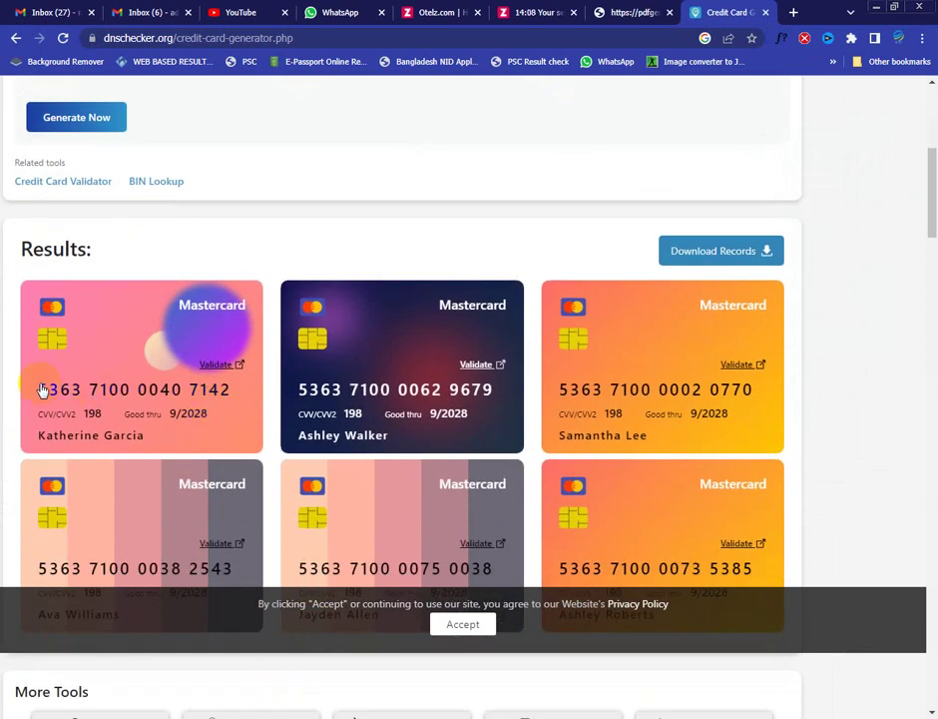
drag(42, 391, 214, 392)
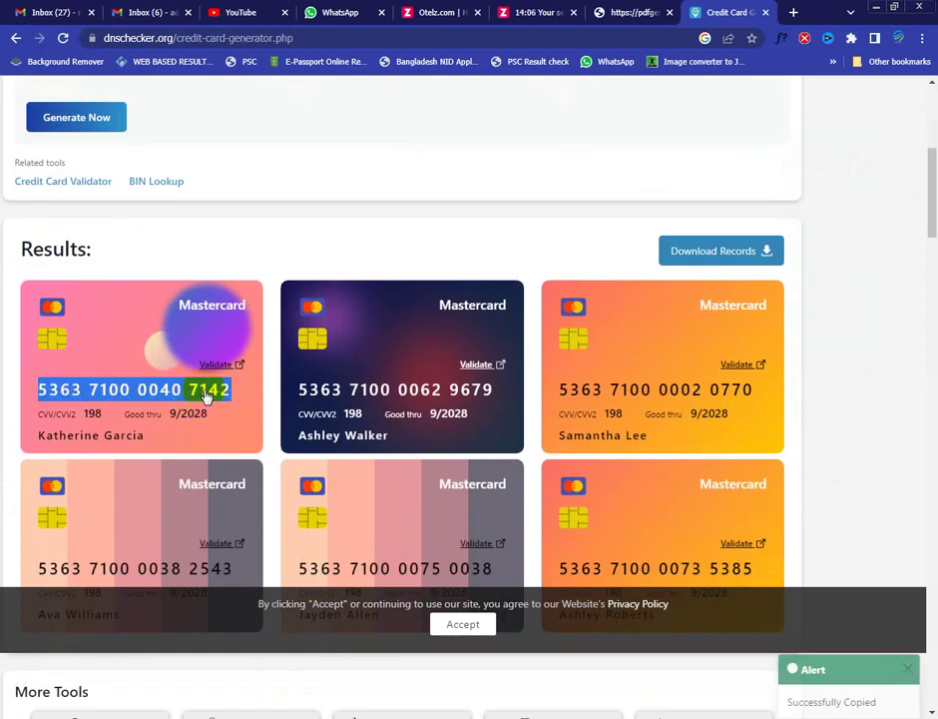
right_click(197, 396)
click(220, 401)
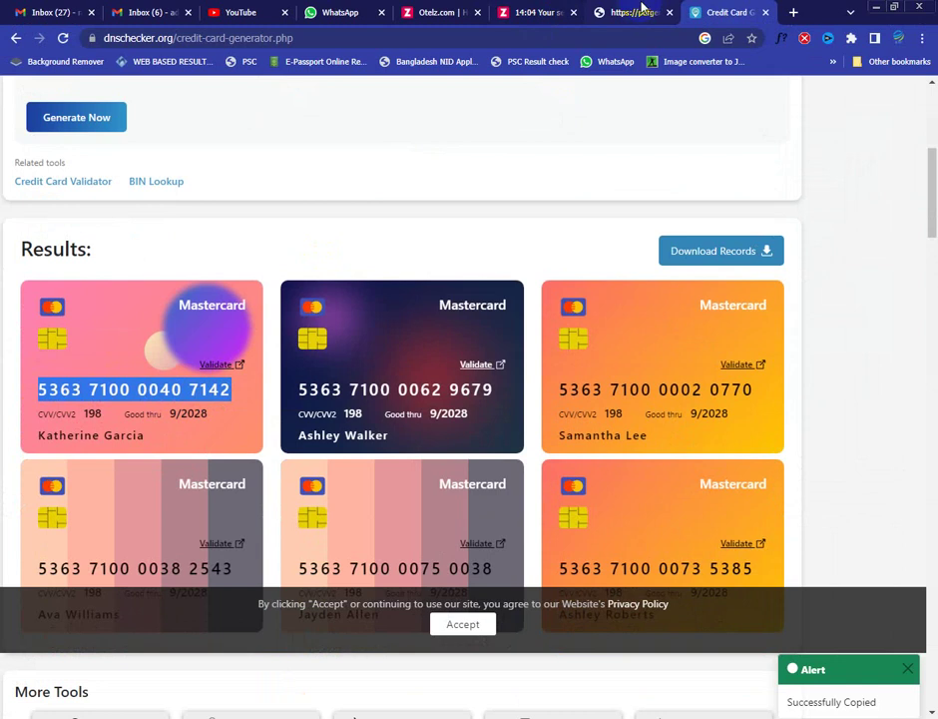
click(542, 10)
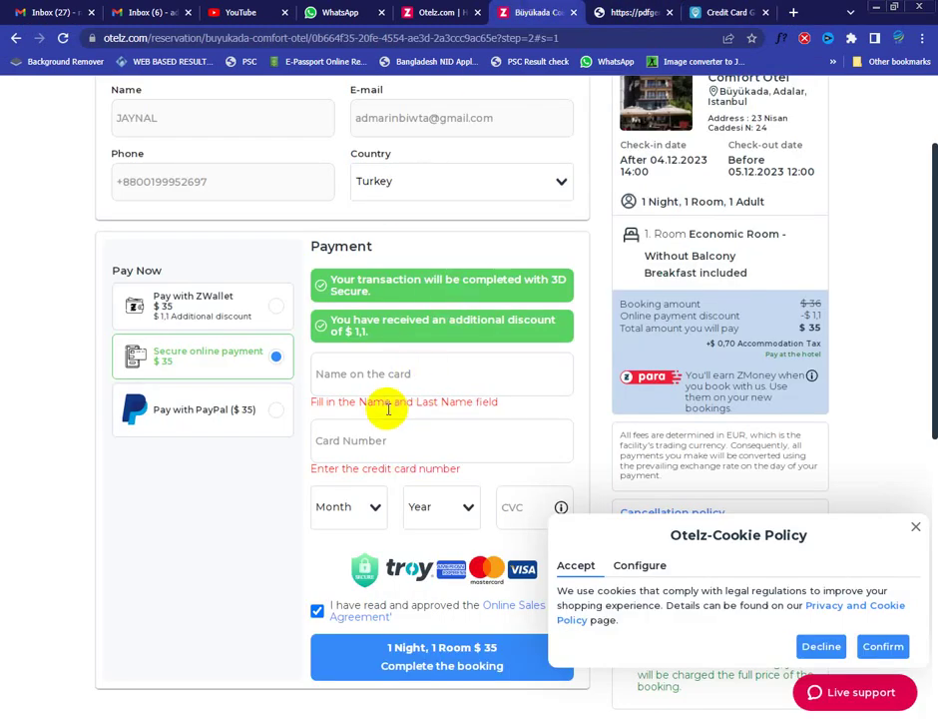
click(359, 438)
right_click(367, 444)
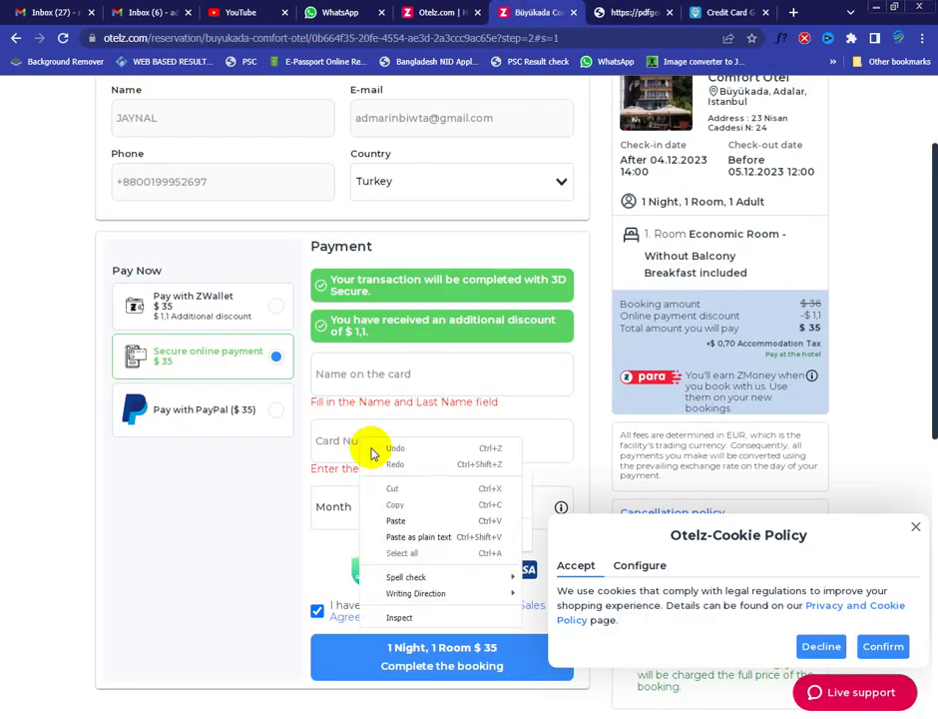
click(393, 519)
Copy the cardholder name from the same generated card into the payment form's Name on the card field
click(729, 12)
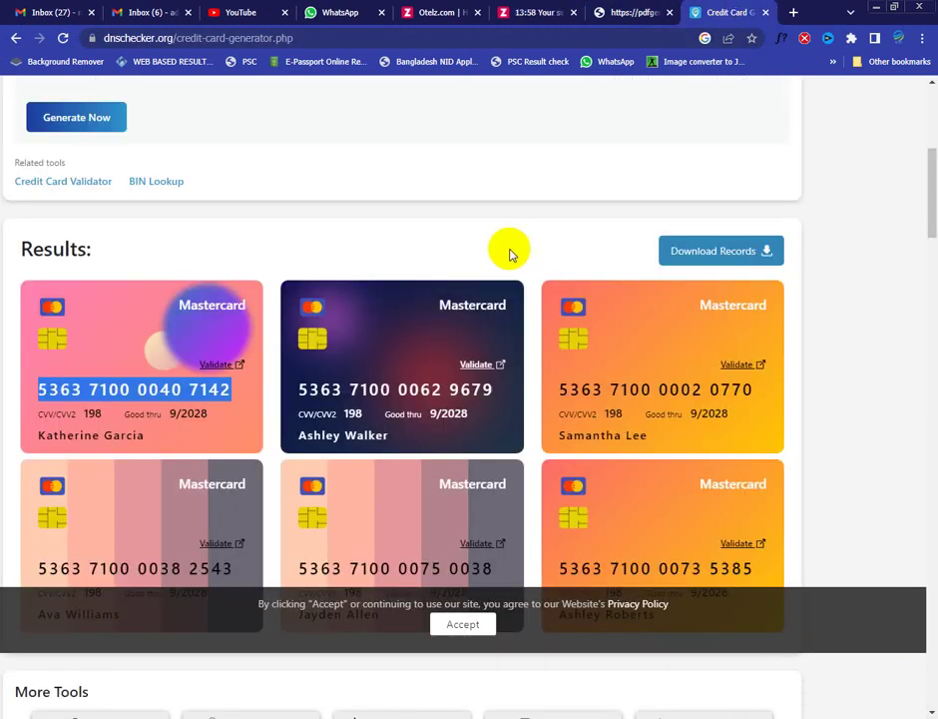
drag(37, 437, 151, 436)
right_click(128, 442)
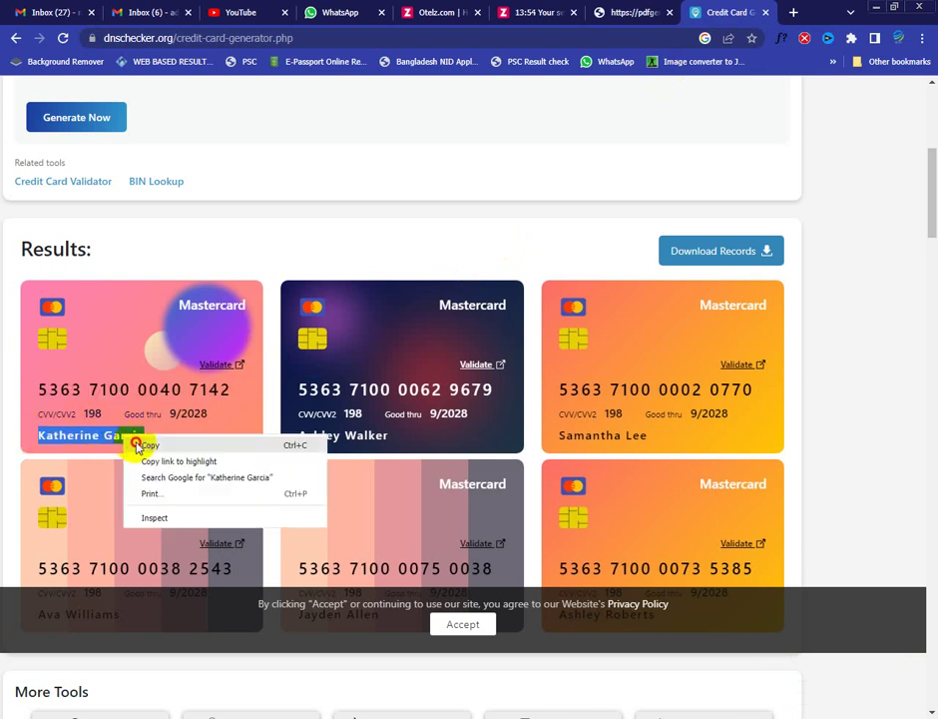
click(133, 445)
click(532, 8)
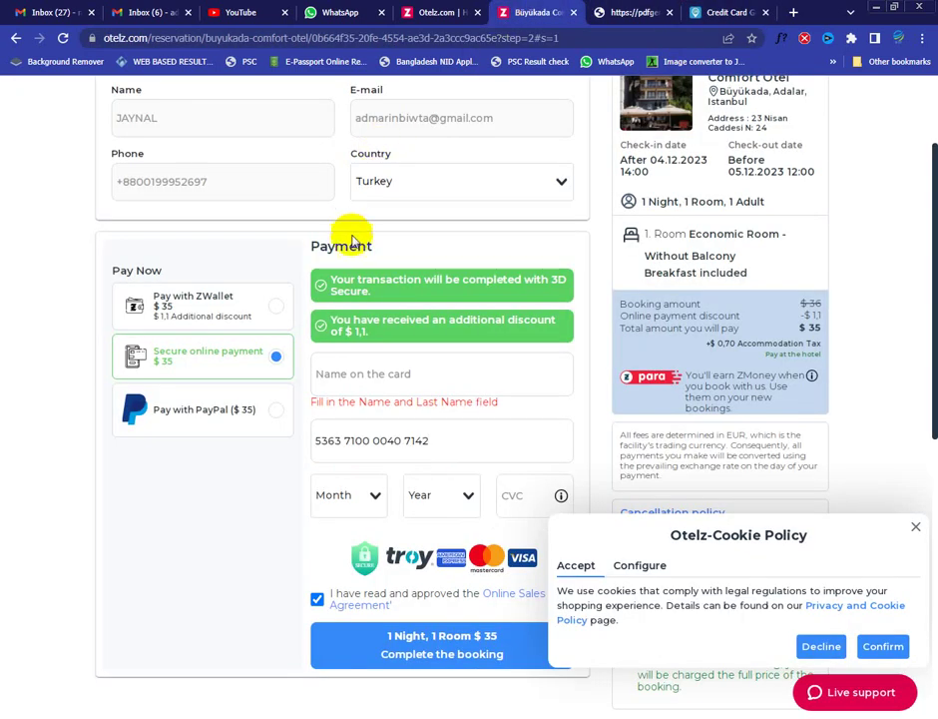
right_click(374, 373)
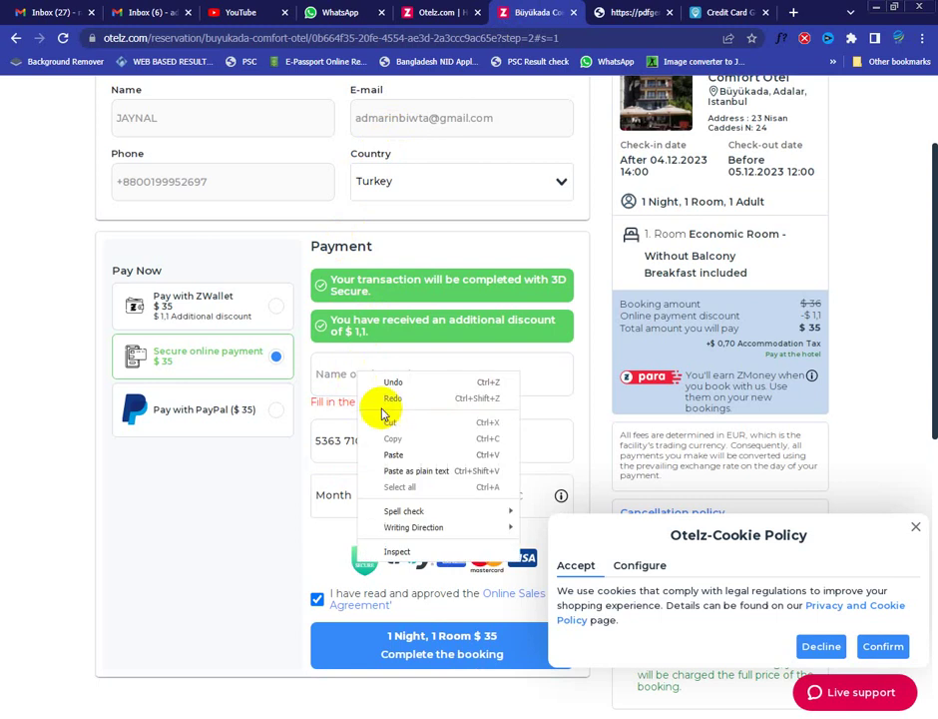
click(391, 453)
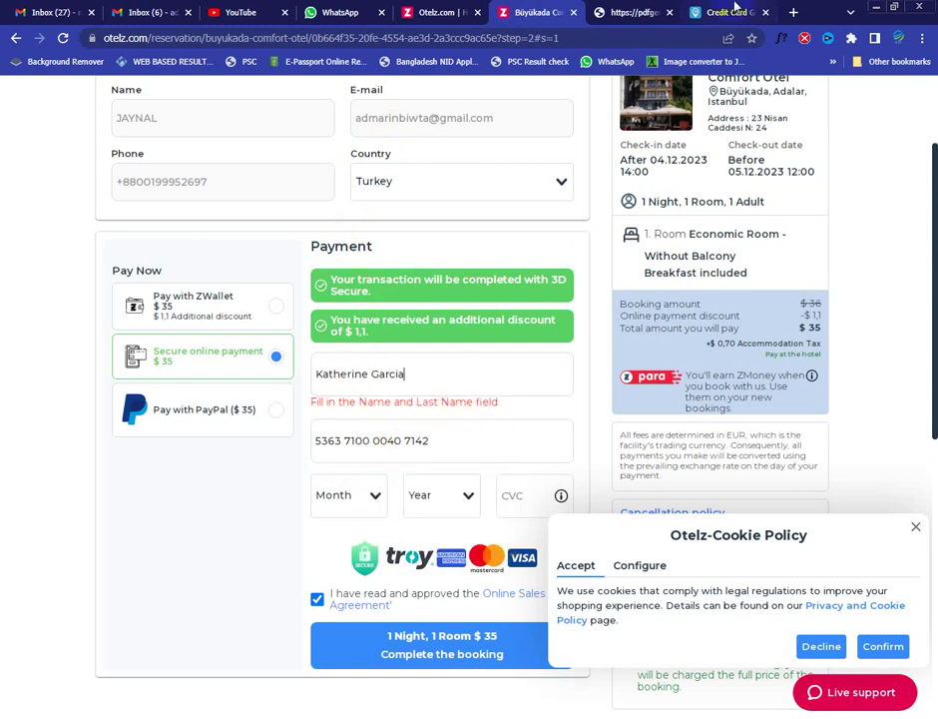
Check the generated card's expiry date and set the payment form's expiry to month 9 and year 2028
click(736, 9)
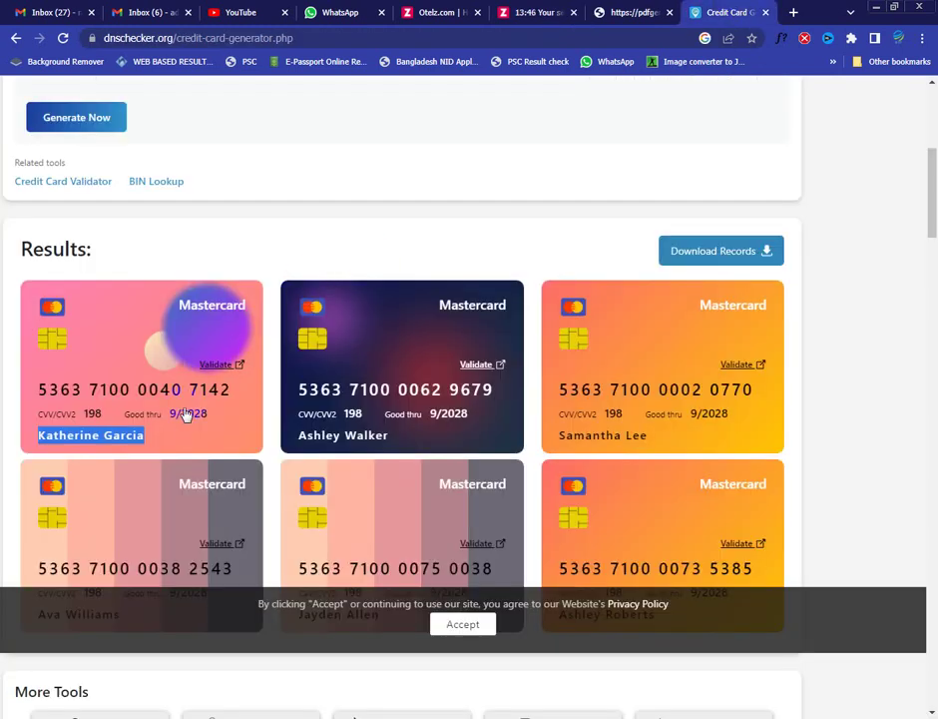
click(559, 12)
click(374, 485)
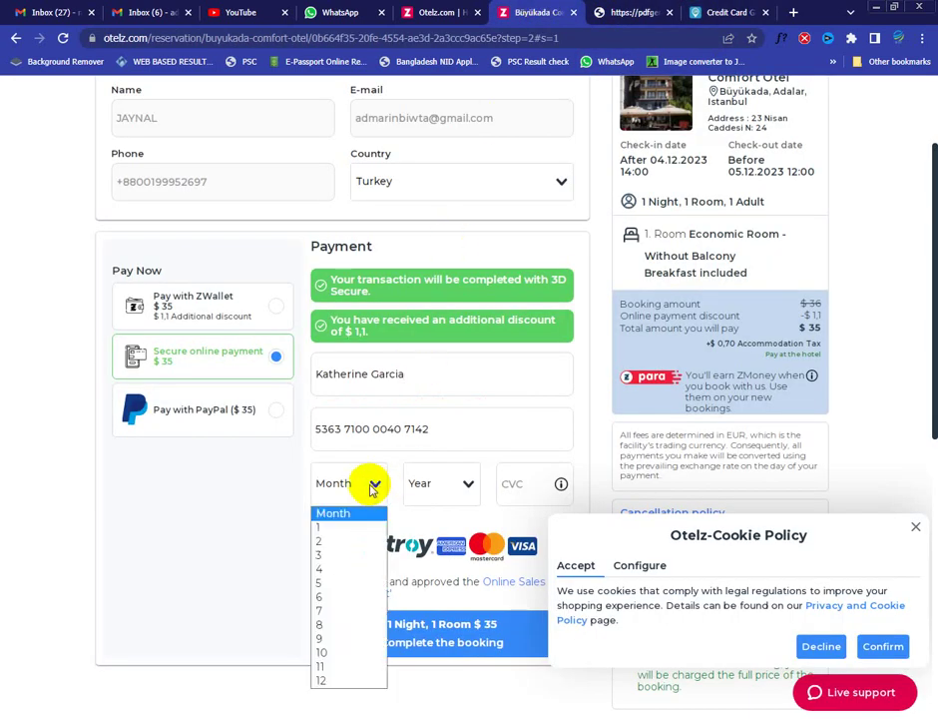
click(329, 638)
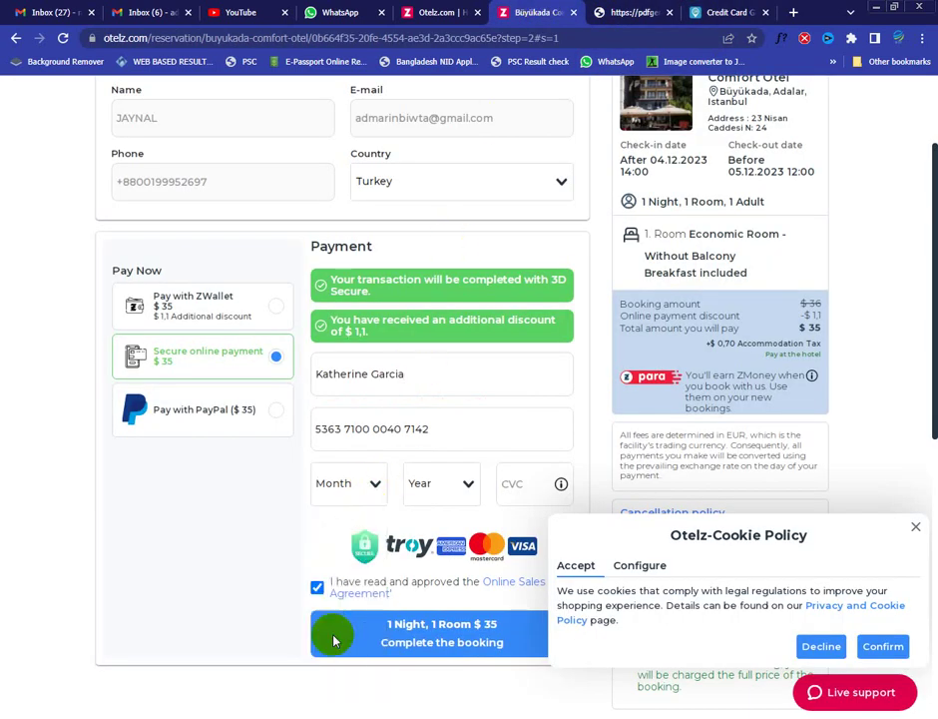
click(436, 491)
click(437, 596)
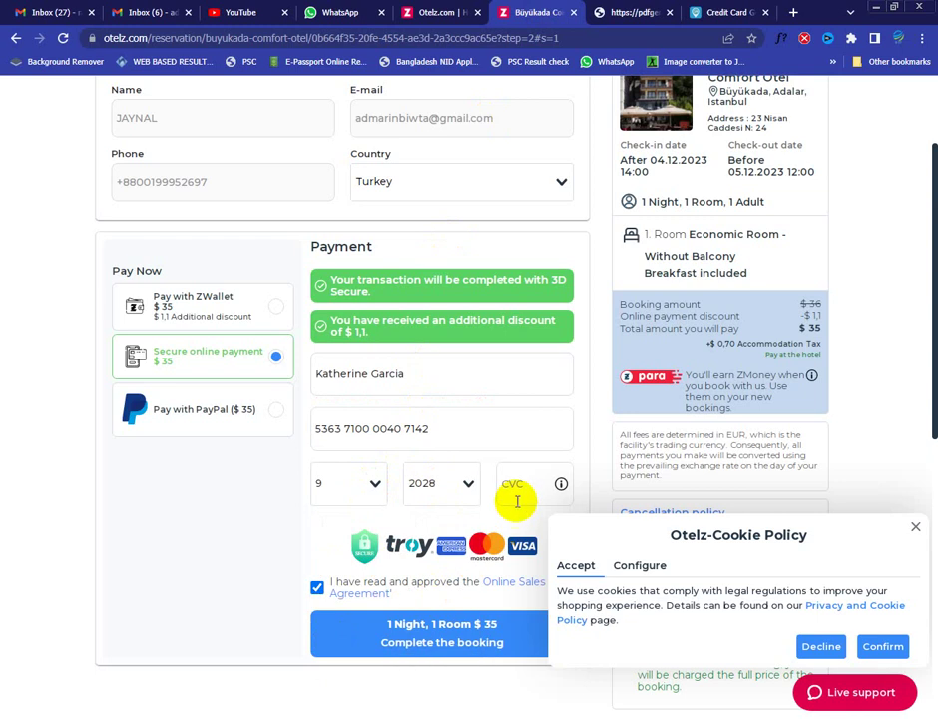
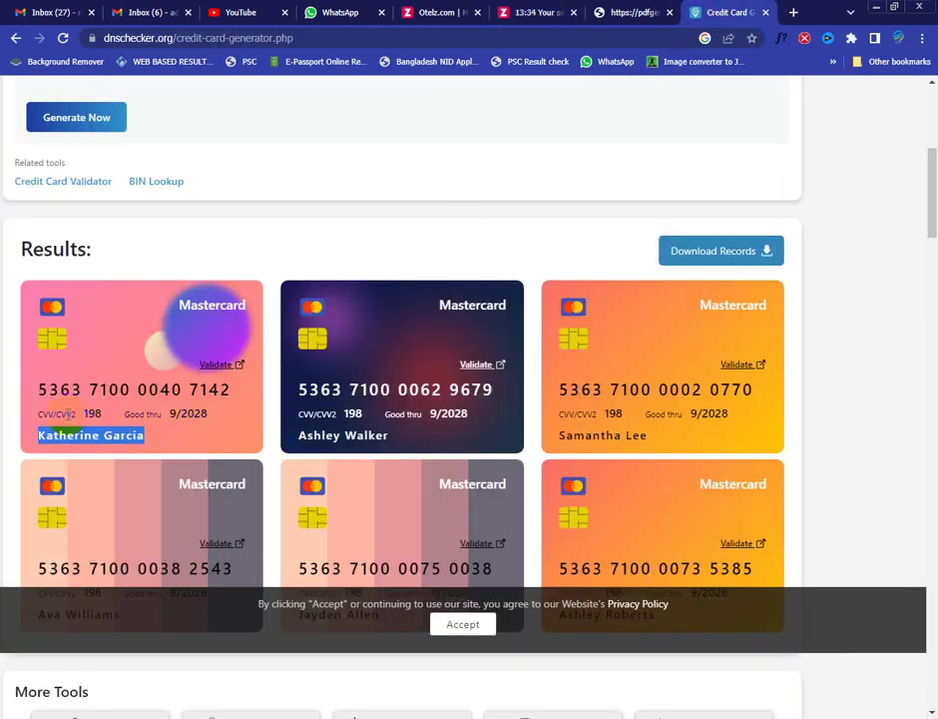
Copy the first generated card's security code and paste it into the payment form's CVC field
drag(80, 417, 89, 419)
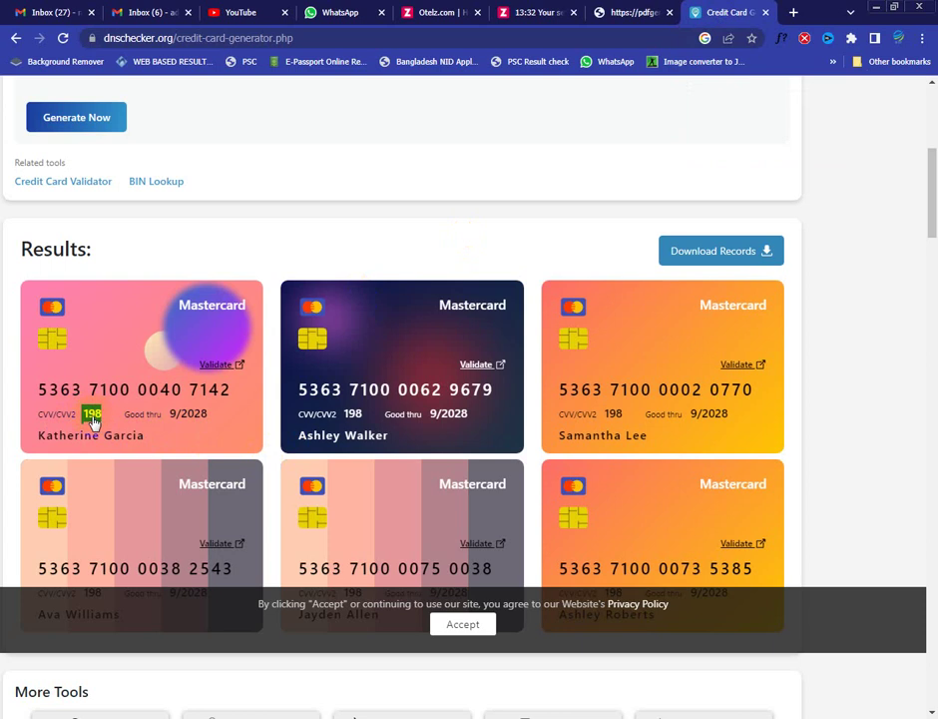
right_click(92, 421)
click(104, 428)
click(536, 12)
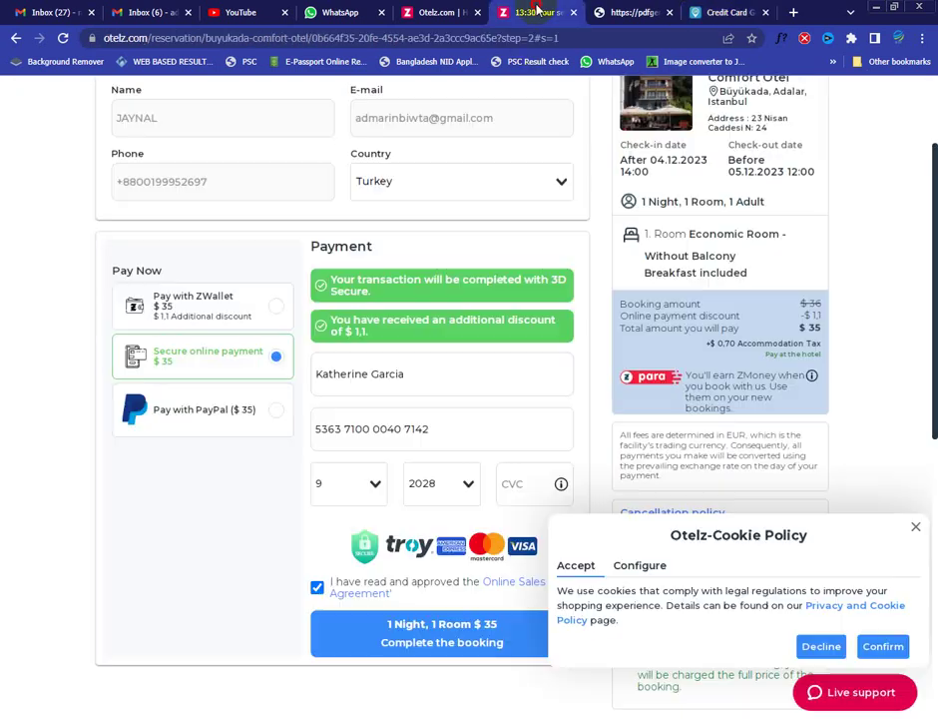
right_click(521, 491)
click(551, 570)
scroll(590, 409, down, 1)
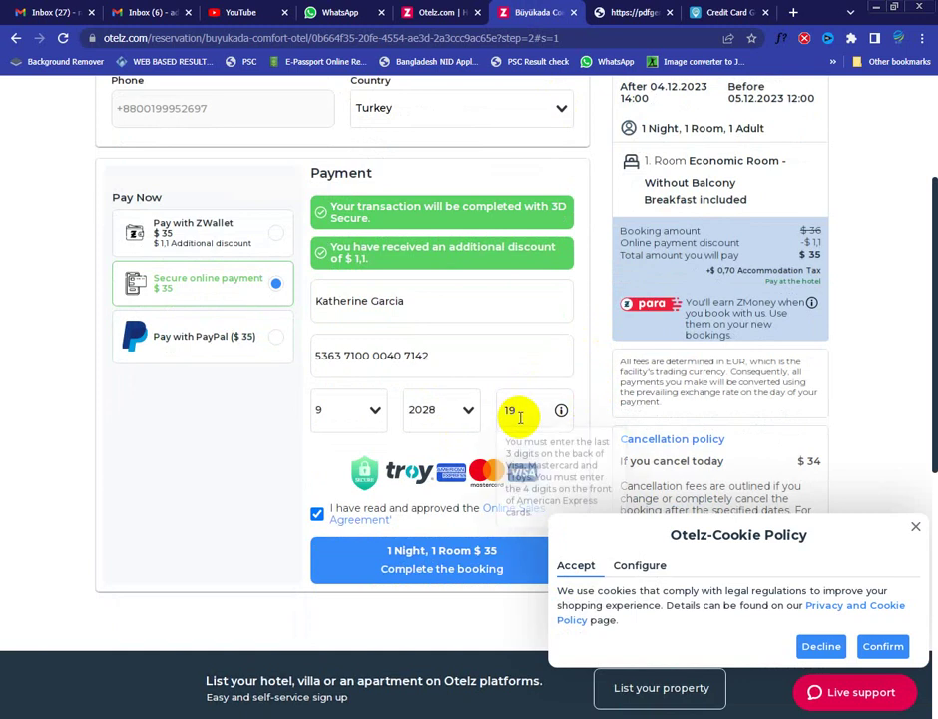
Correct the CVC field with the full security code from the generated card, and submit the one-night, one-room booking
key(BackSpace)
key(BackSpace)
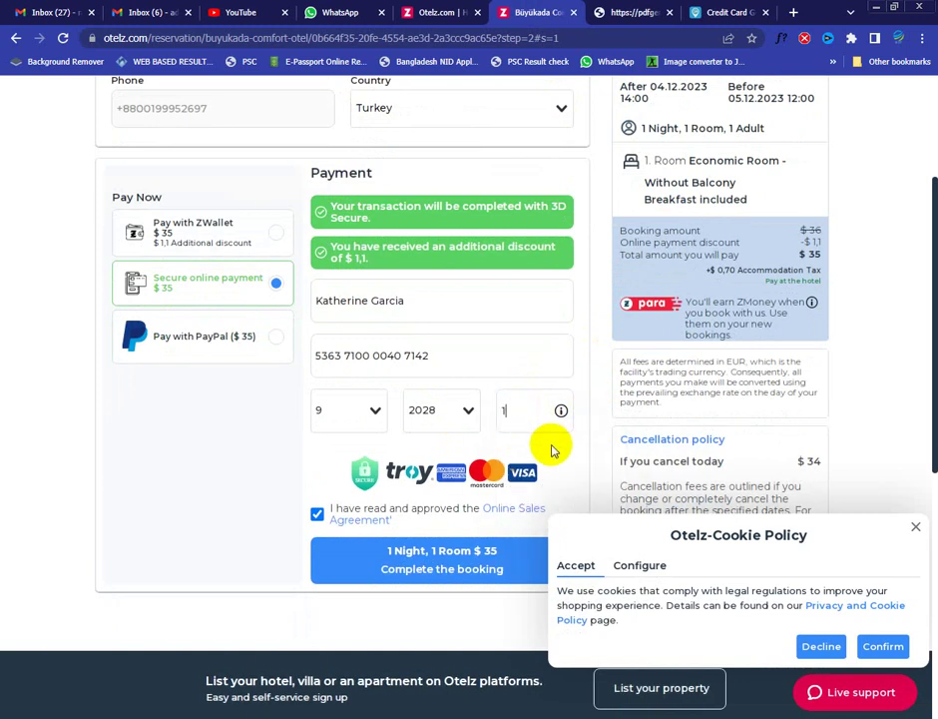
click(725, 12)
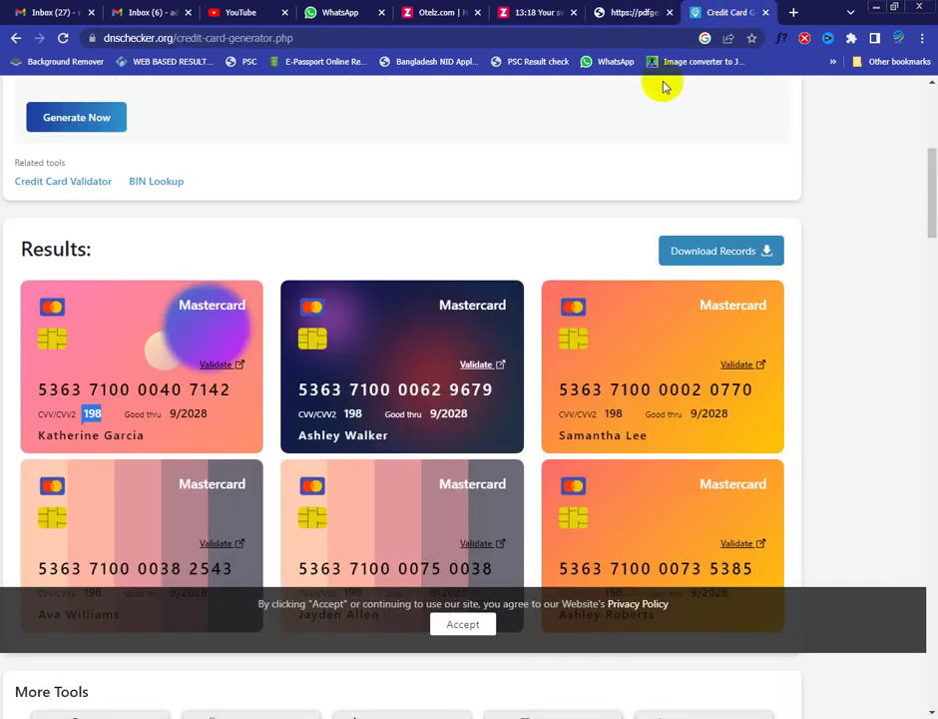
click(526, 11)
key(ctrl+v)
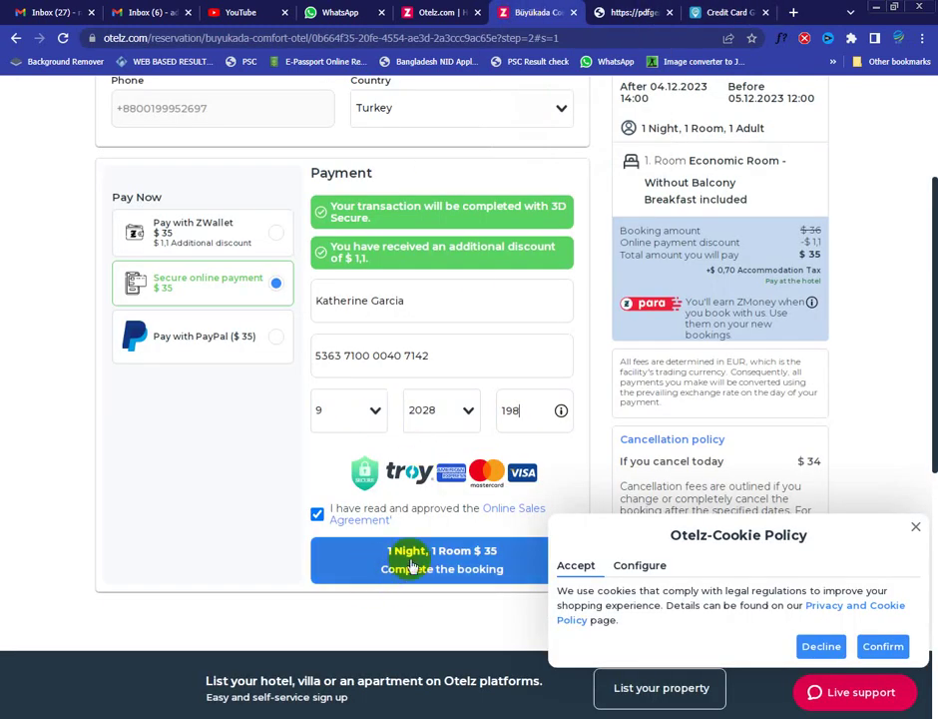
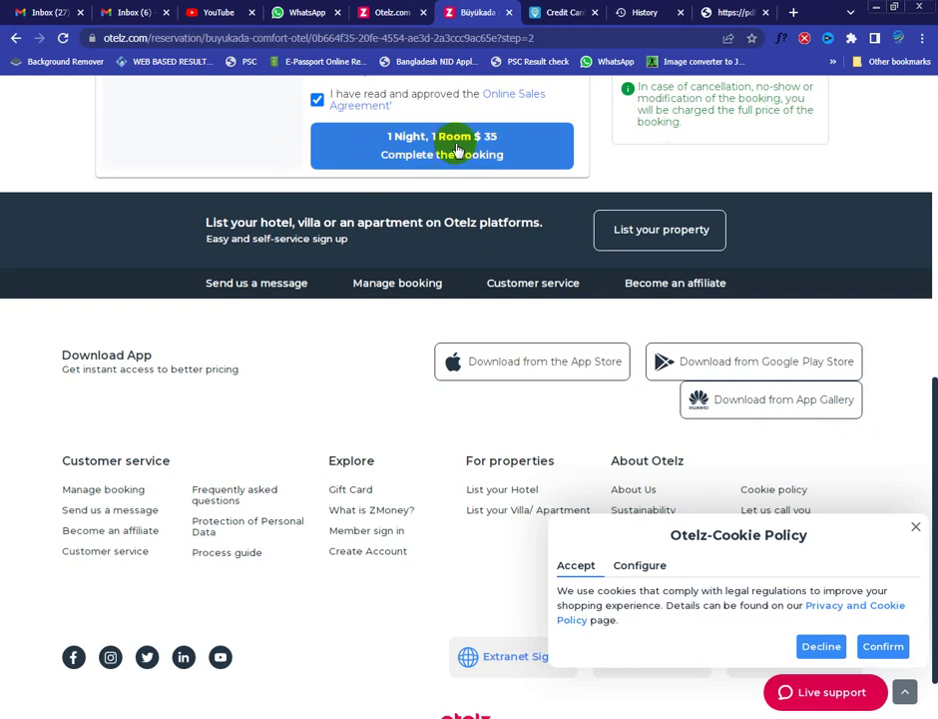
click(457, 148)
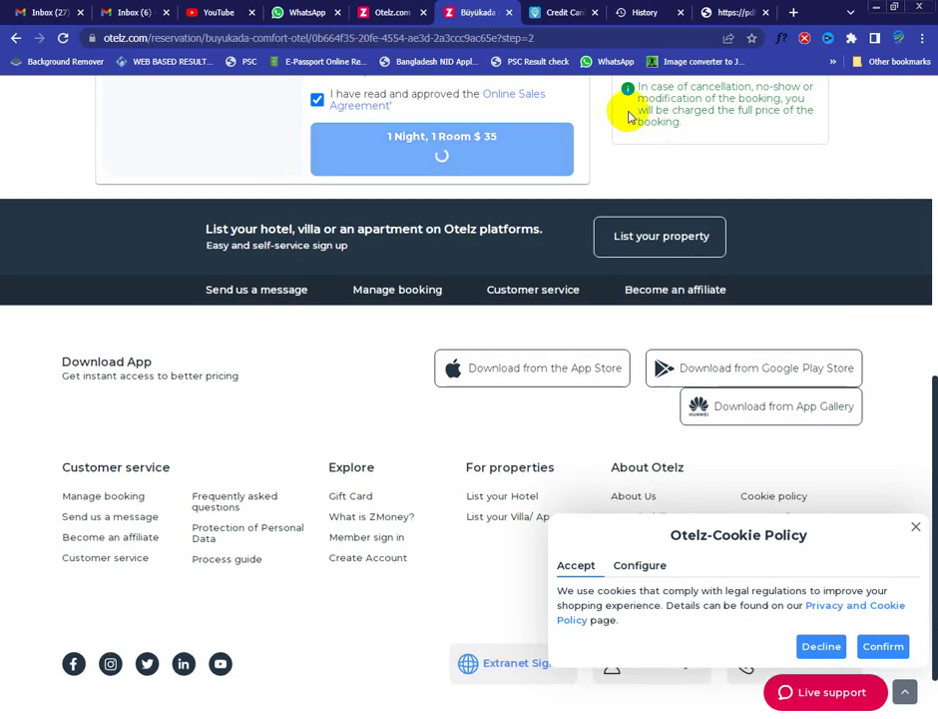
Switch to the booking PDF and read through the Sheraton Maldives Full Moon Resort & Spa booking information
click(716, 12)
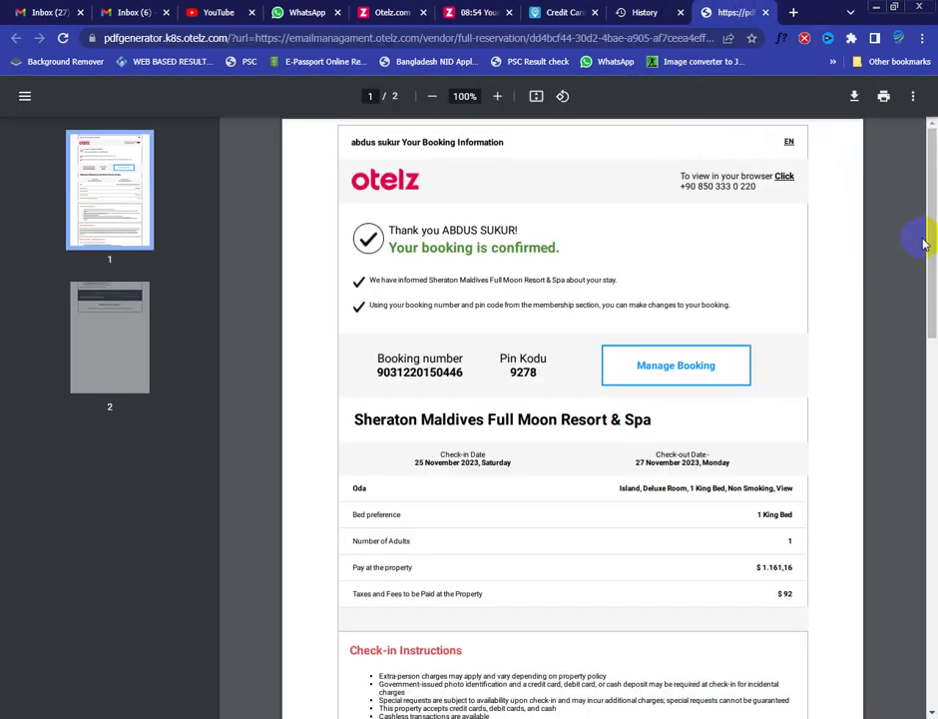
scroll(924, 242, down, 5)
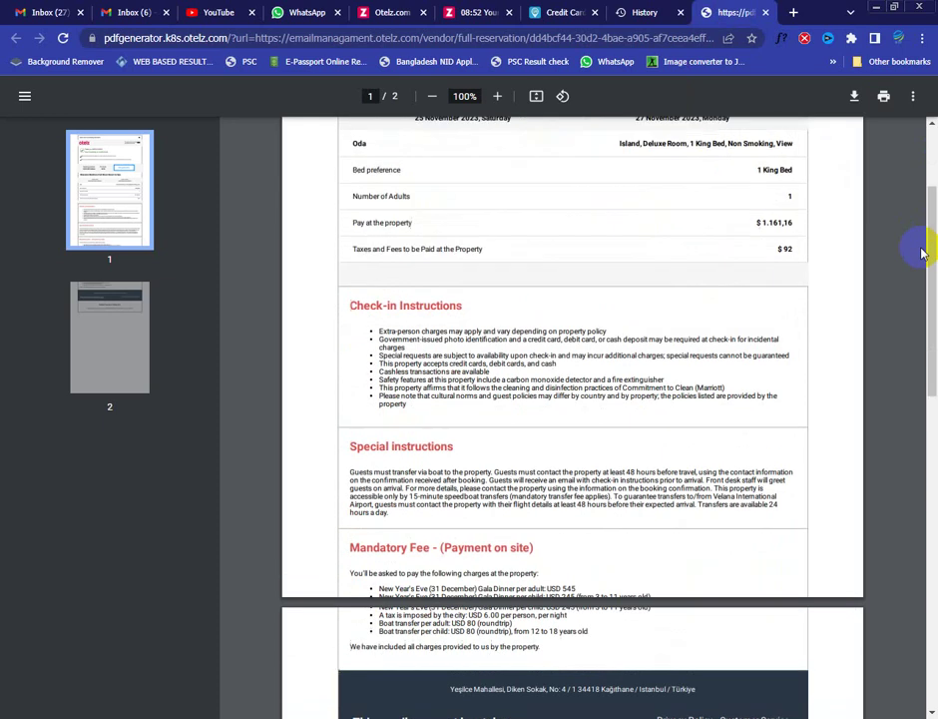